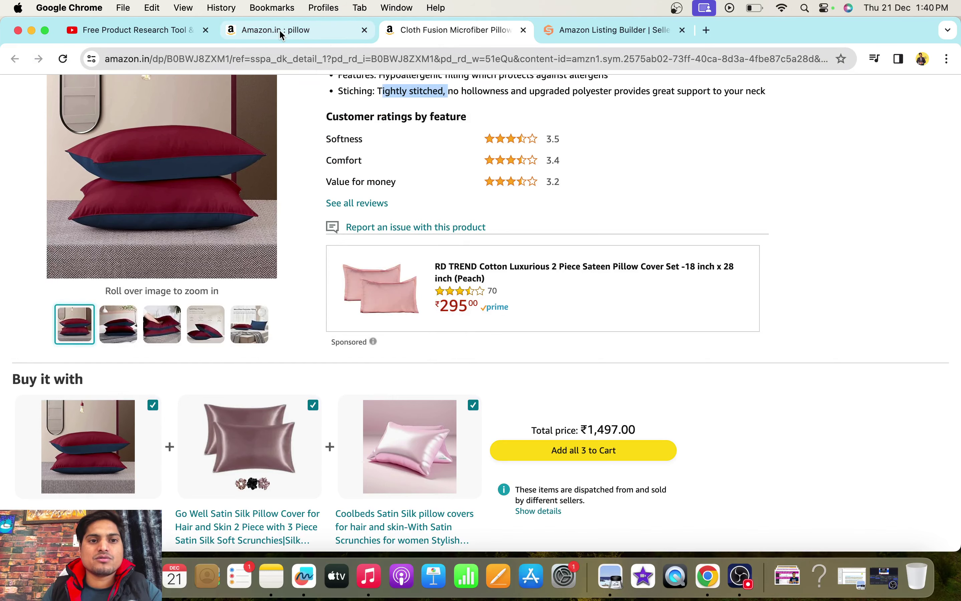
Enter the pillow keyword list in SellerSprite's Listing Builder, from "Pillow, fibrous pillow" to "fluffy and soft pillows", and run the keywords analysis.
click(592, 35)
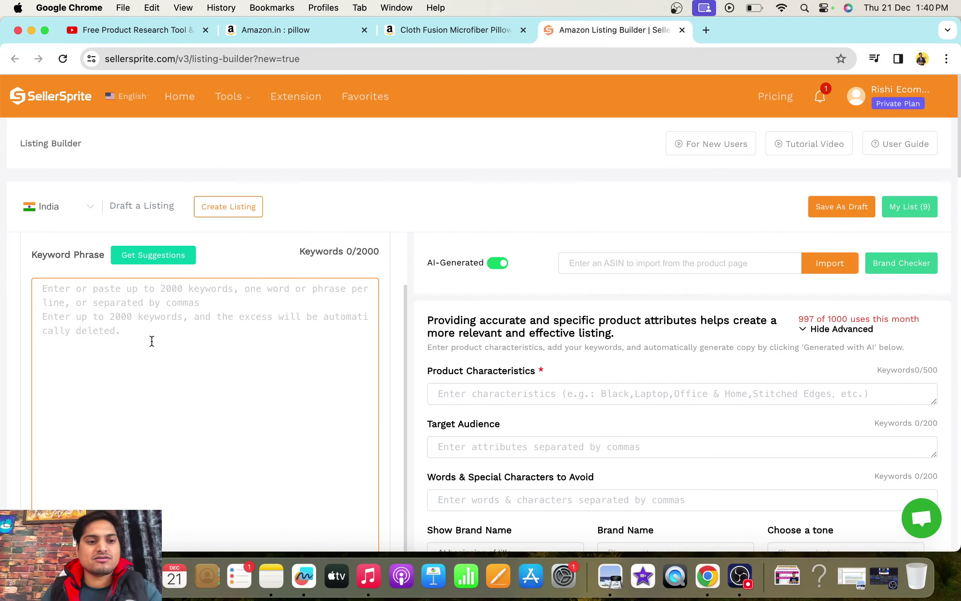
text(Pillow, fibrous pillow, soft pillow, pillow for neck pain relief, comfortable, Microfiber Pillow Set, fast sleeping, HOTEL PILLOWS, soft pillows, CUSHION, naturally breathable fabric, cozy night sleep, spine, long-lasting, Durable, fluffy and soft pillows,)
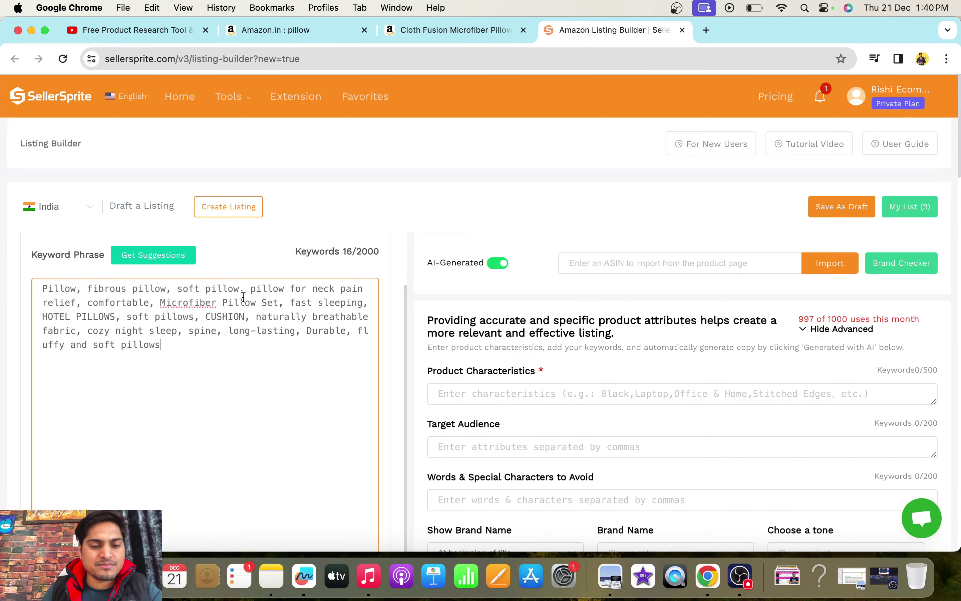
scroll(282, 373, down, 10)
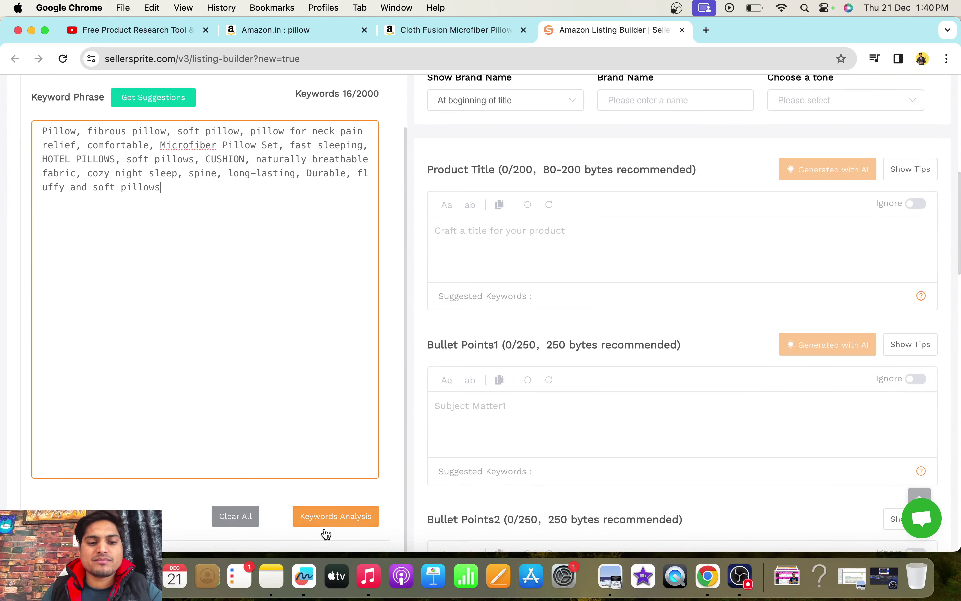
click(334, 523)
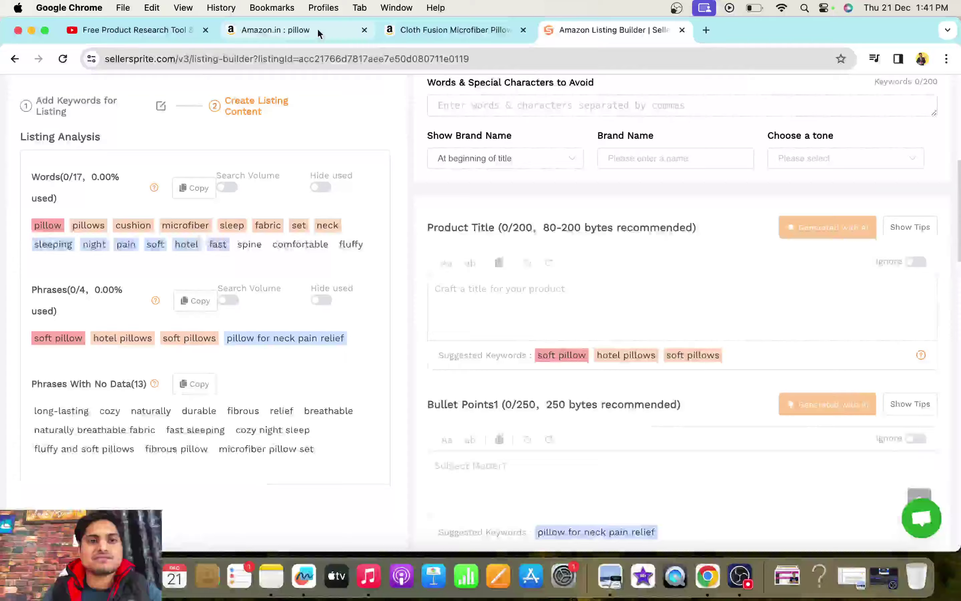
Switch to the Amazon pillow search results and examine the SellerSprite data under the listed products.
click(317, 28)
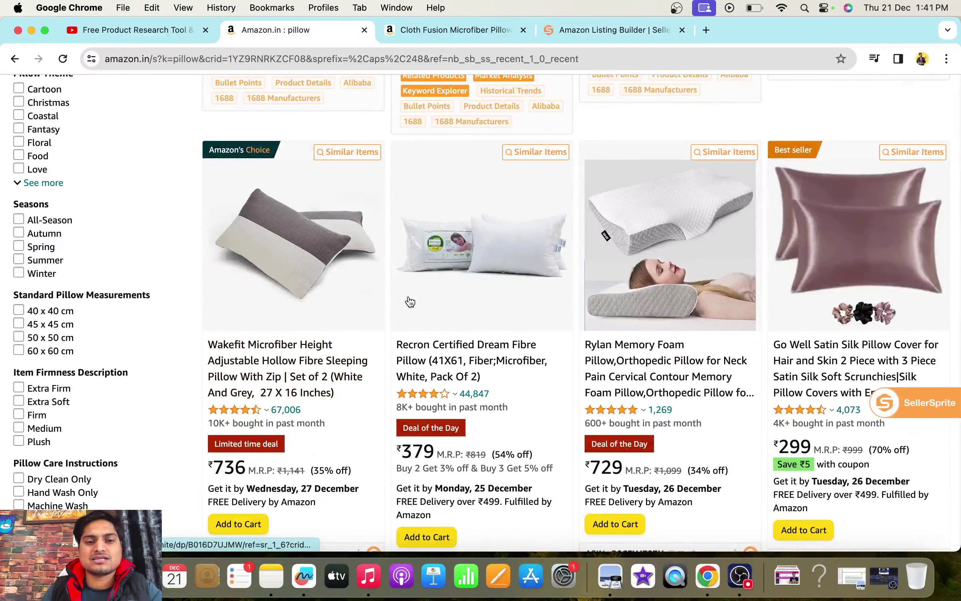
scroll(340, 311, down, 10)
scroll(340, 311, up, 3)
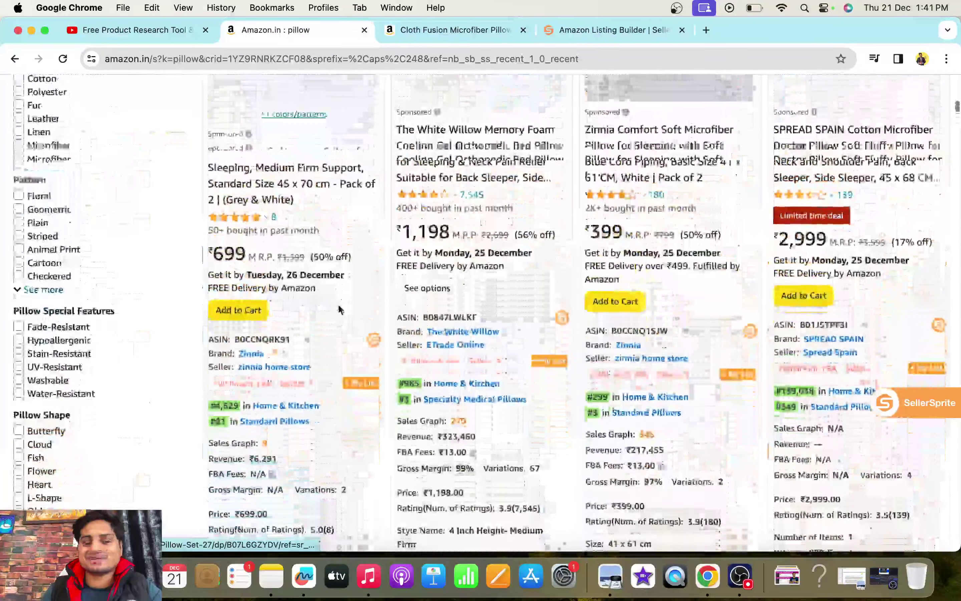
scroll(340, 310, down, 10)
scroll(340, 310, up, 10)
scroll(338, 304, up, 10)
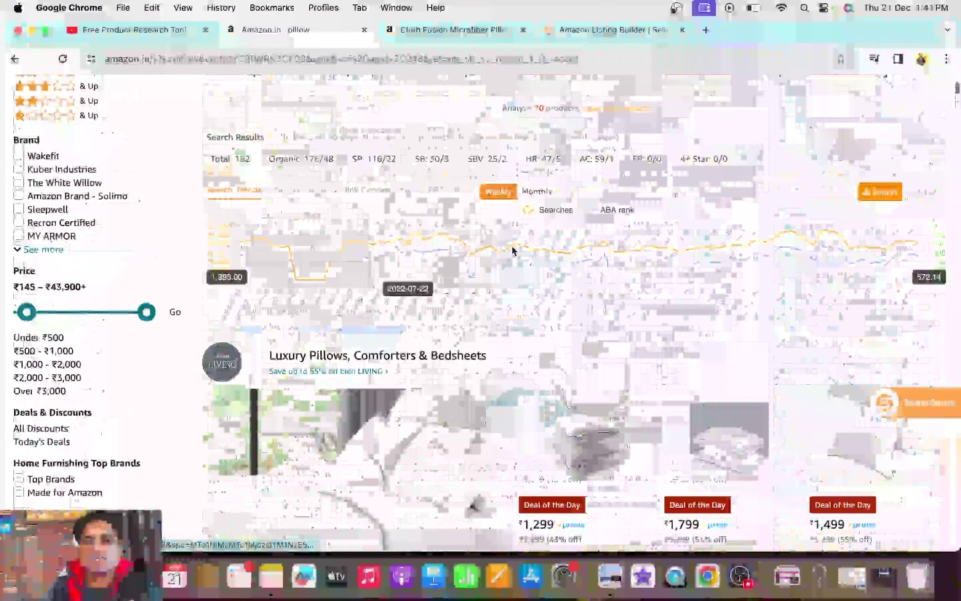
scroll(550, 385, down, 8)
scroll(550, 384, down, 4)
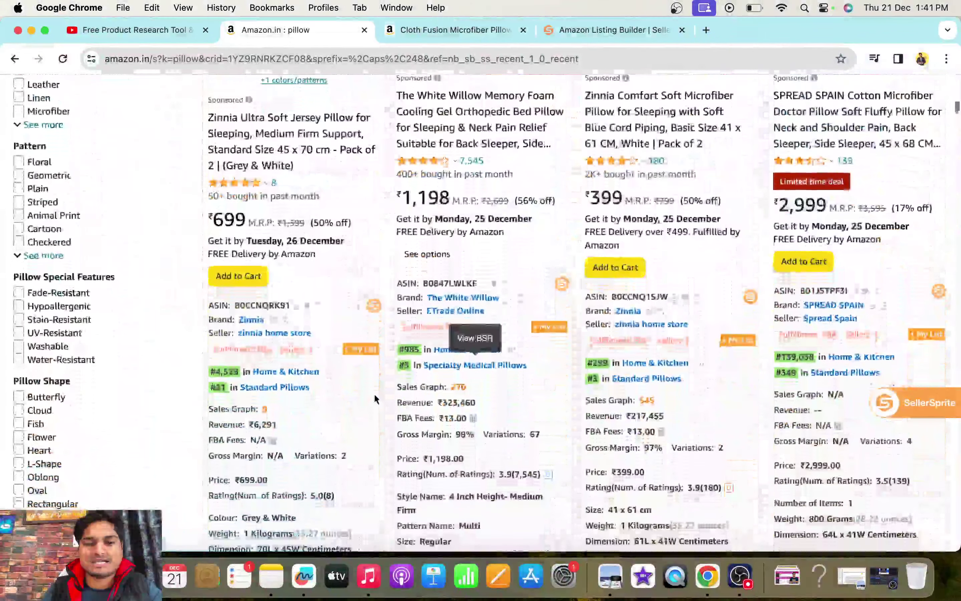
scroll(431, 449, down, 6)
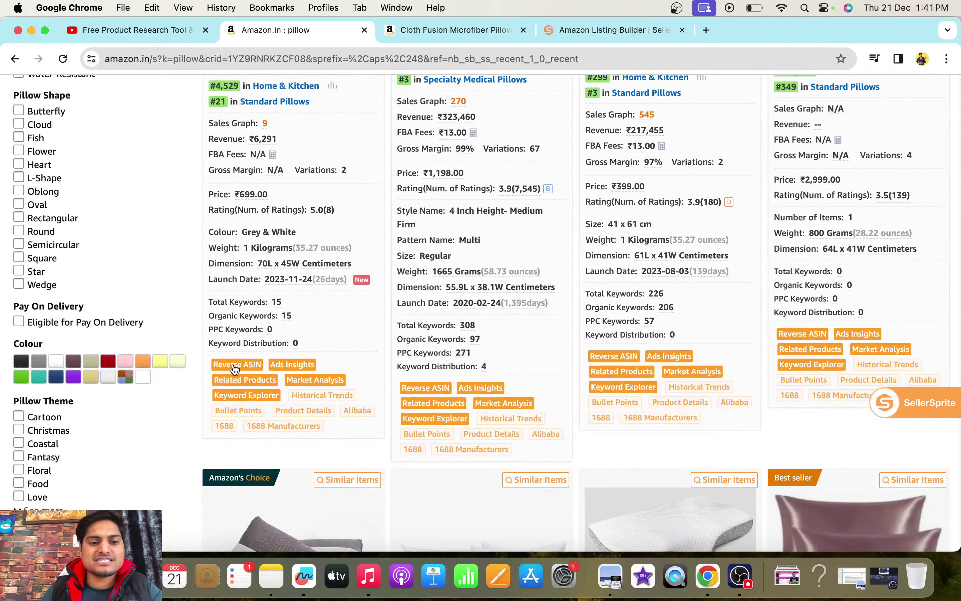
Try a Reverse ASIN lookup on the grey and white Zinnia pillow B0CCNQRK91, and close the SellerSprite extension window.
click(236, 365)
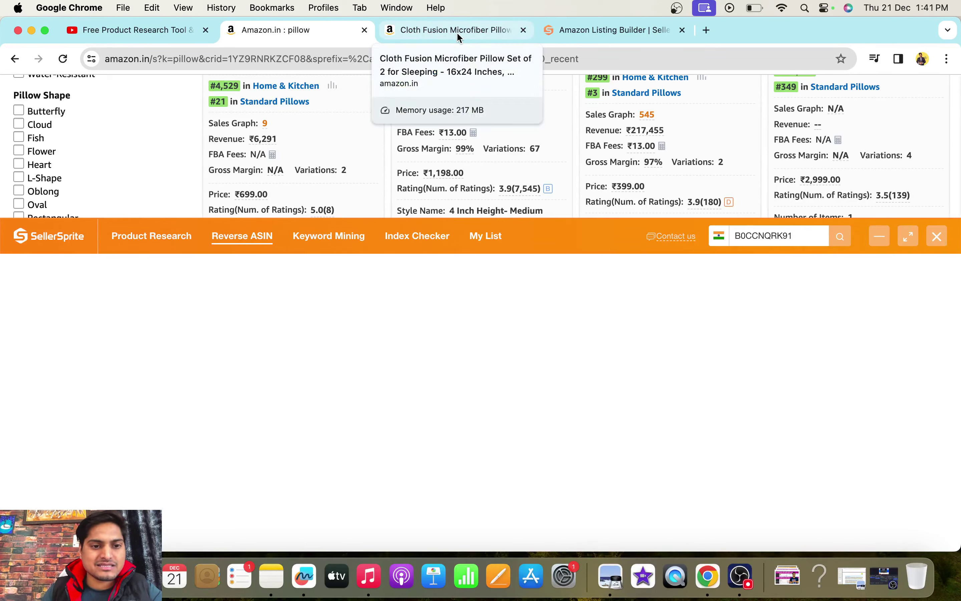
scroll(297, 367, up, 5)
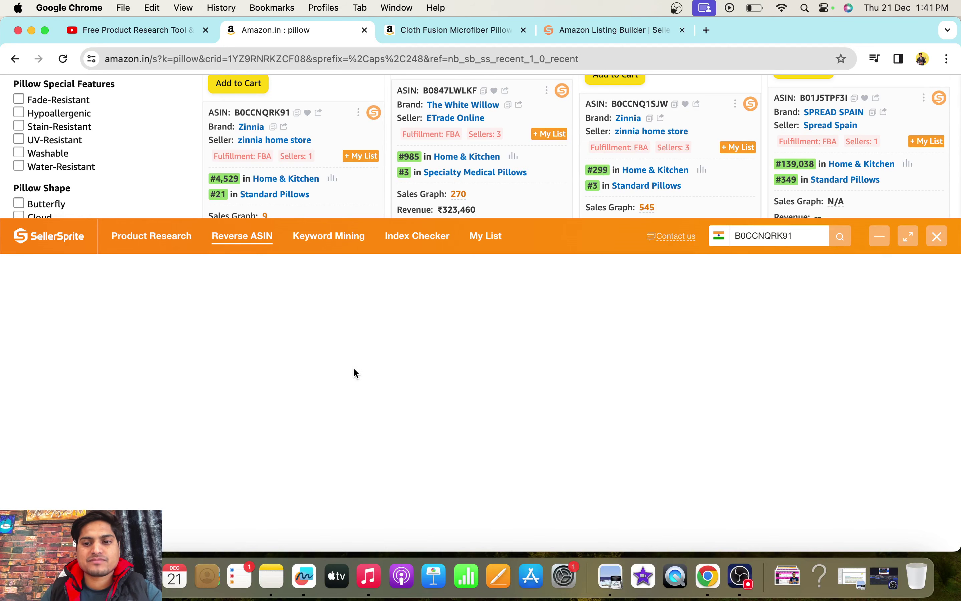
click(938, 236)
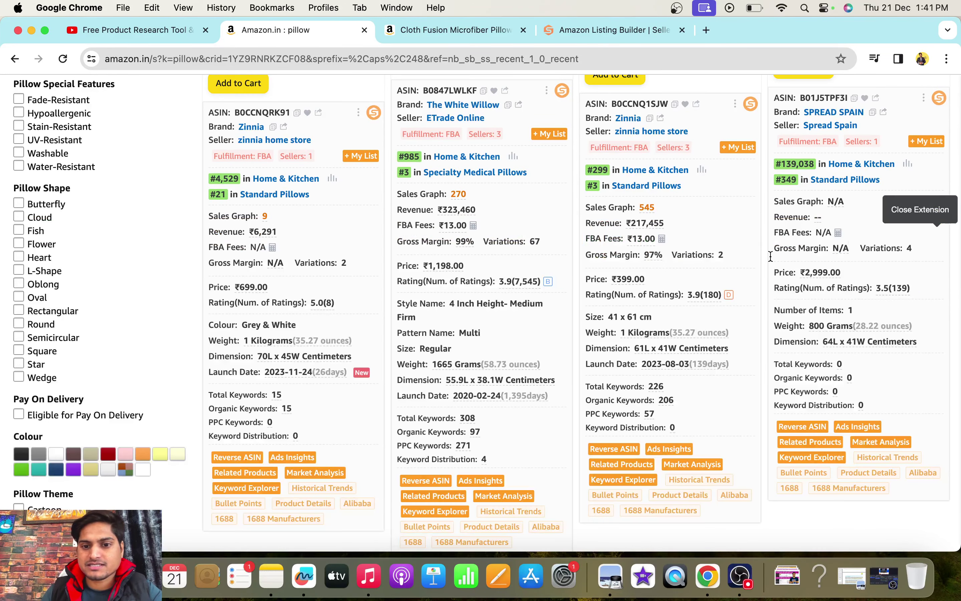
Try a Reverse ASIN lookup on the Zinnia microfiber pillow B0CCNQ1SJW, and try loading Keyword Mining, Index Checker and Product Research.
click(622, 449)
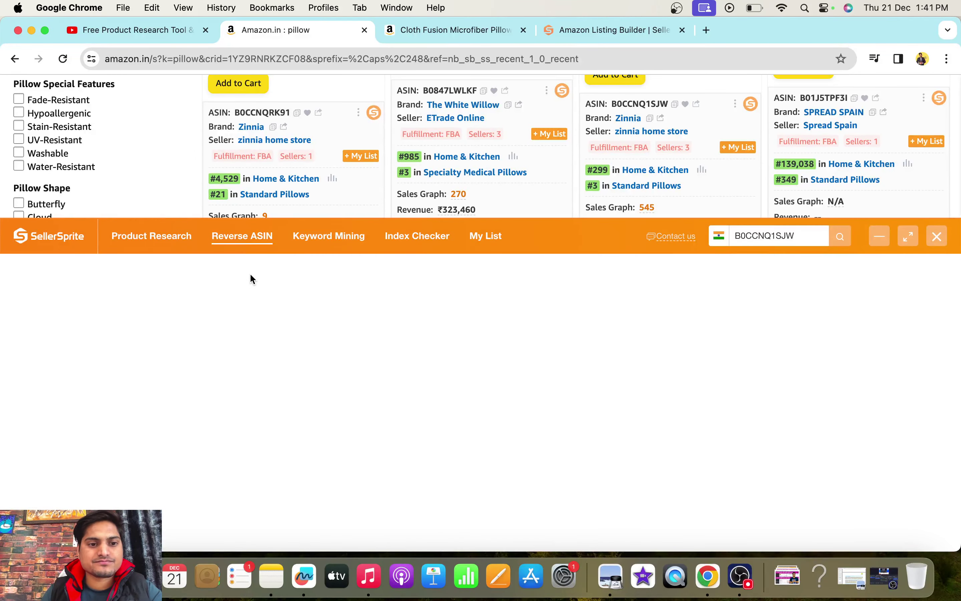
click(330, 237)
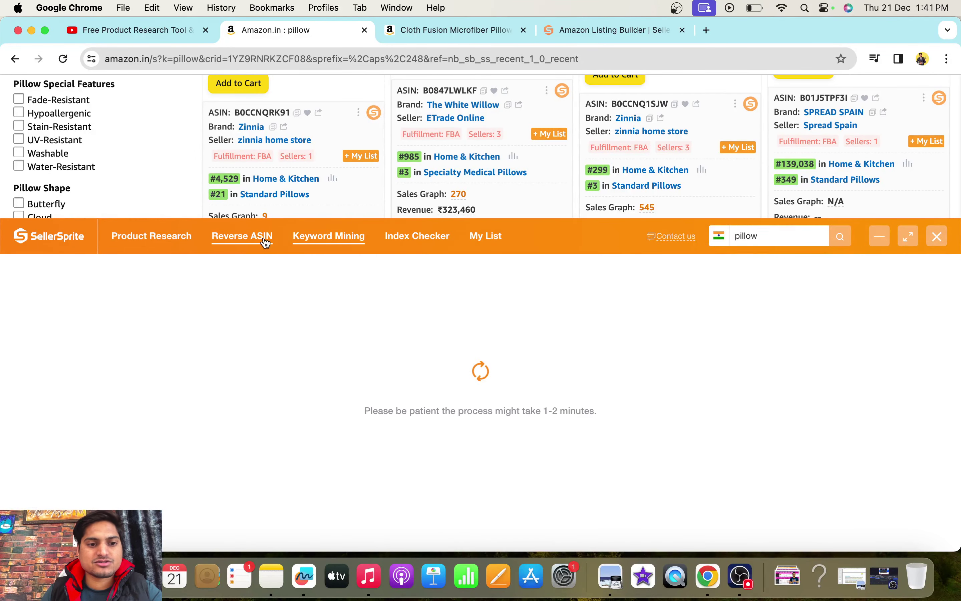
click(245, 238)
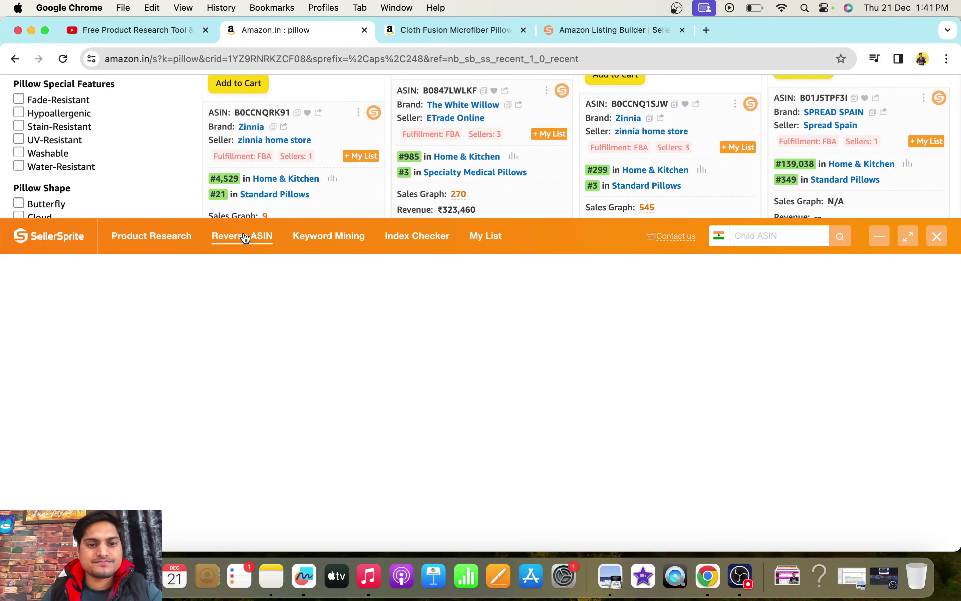
click(326, 238)
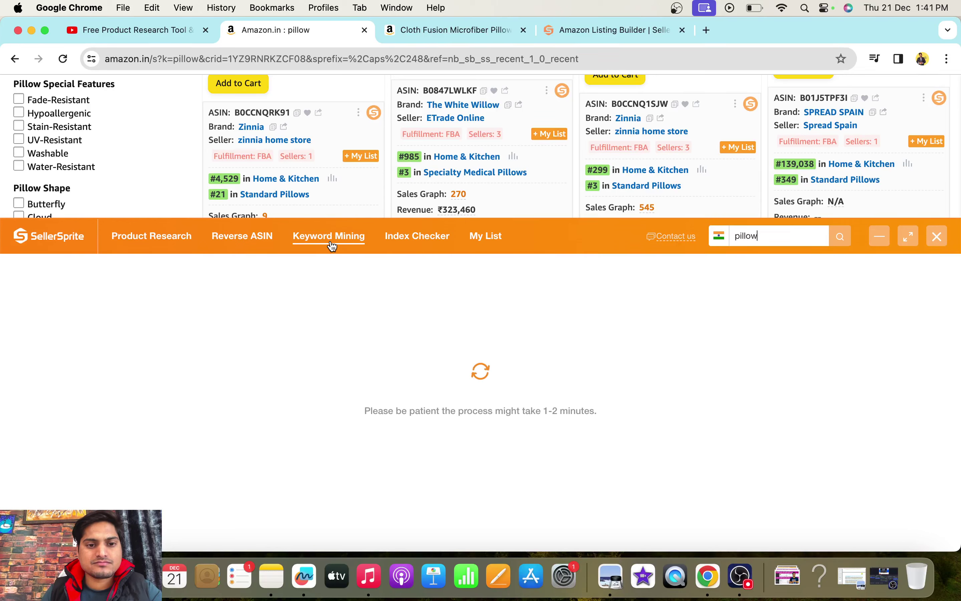
click(415, 238)
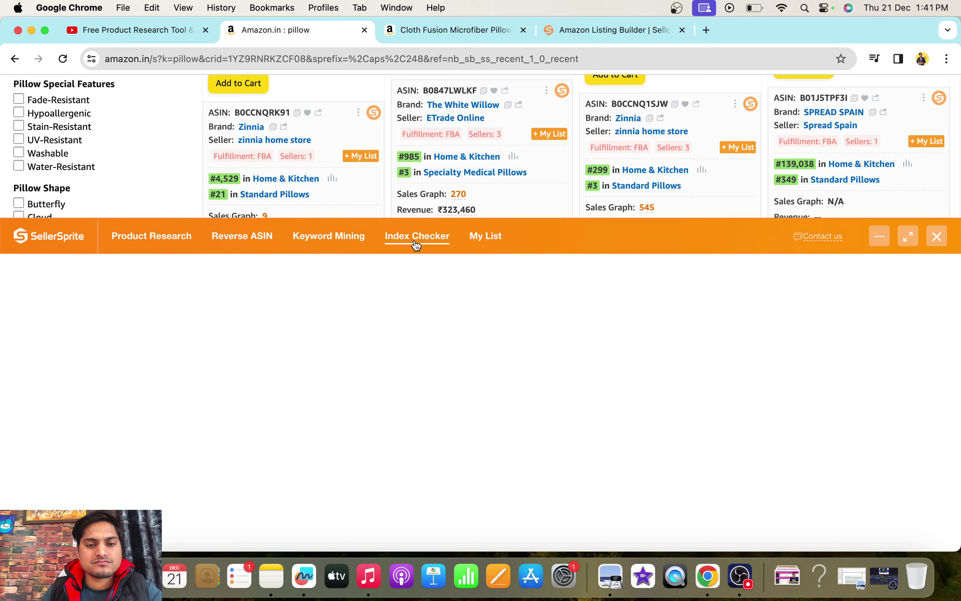
click(338, 249)
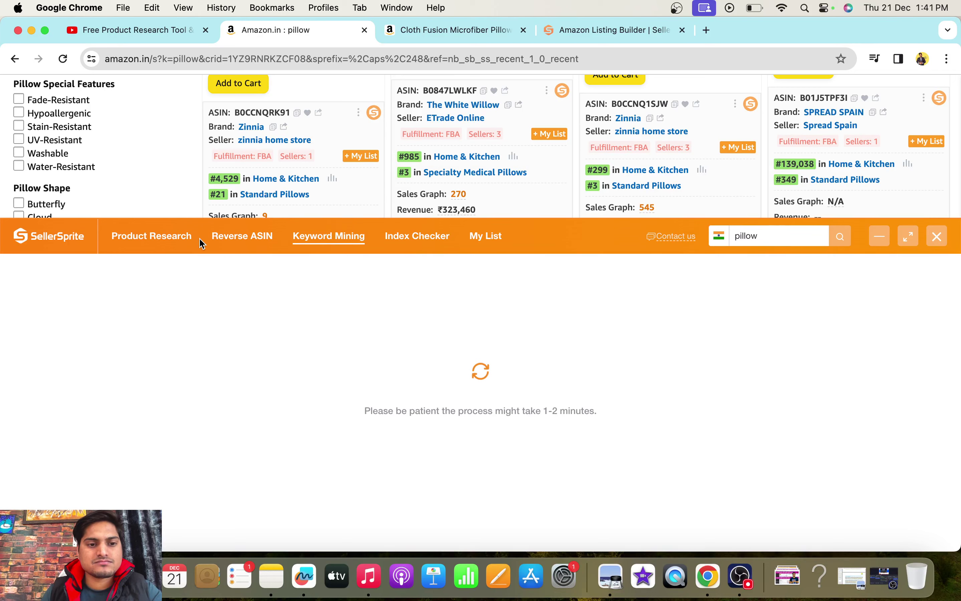
click(154, 243)
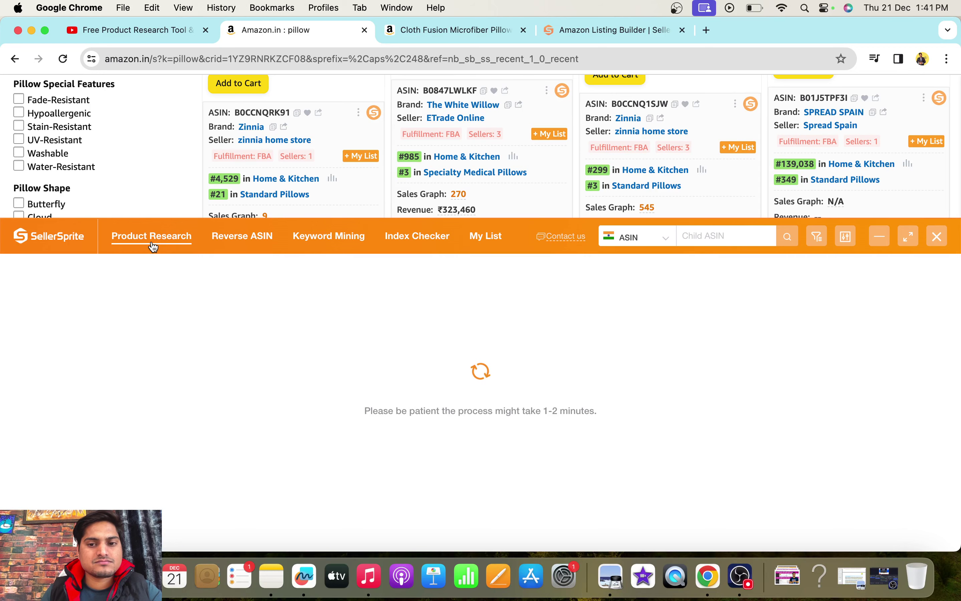
click(248, 244)
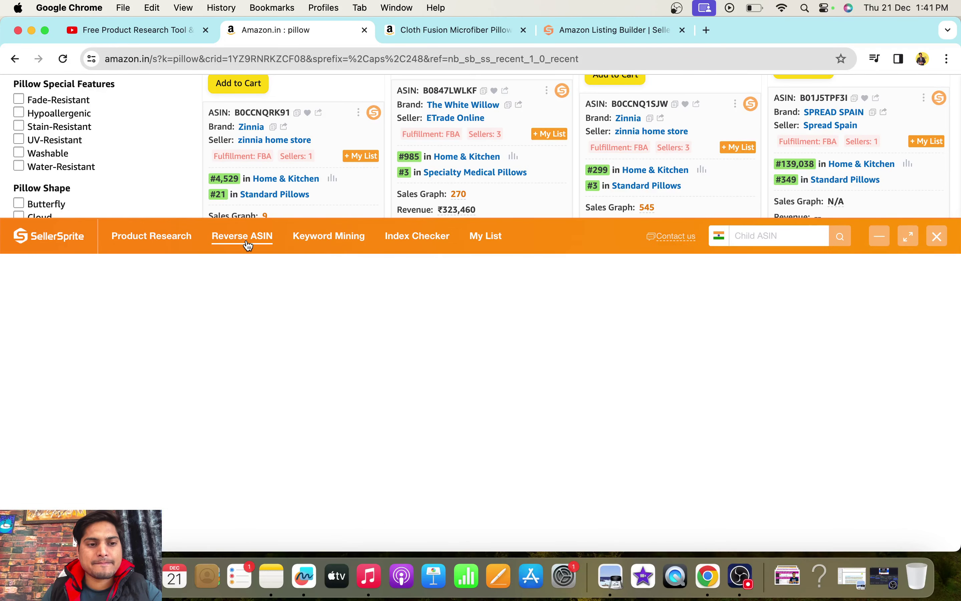
Reload the Amazon pillow search results and check the products for SellerSprite data.
click(64, 60)
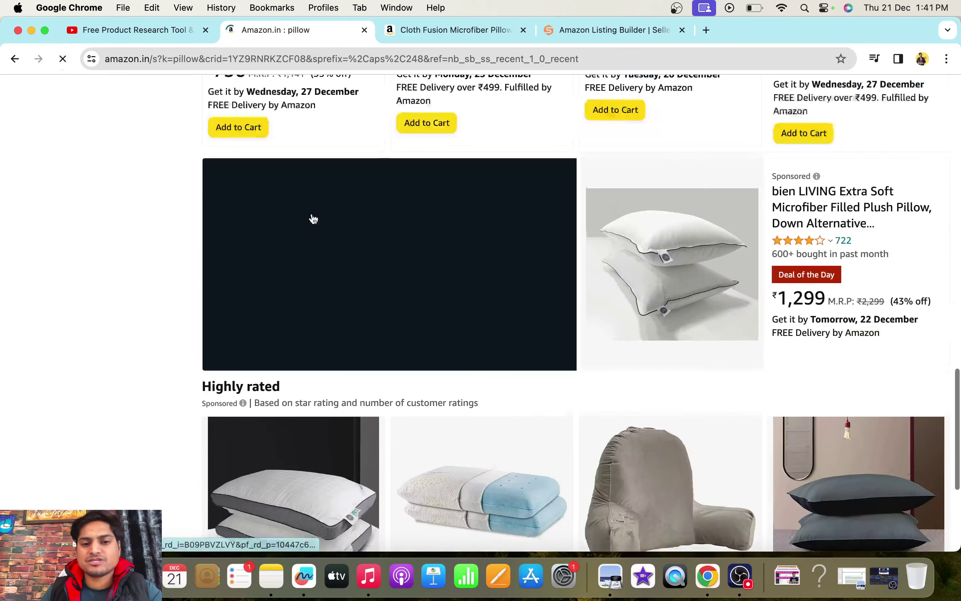
scroll(492, 300, down, 5)
scroll(492, 302, down, 5)
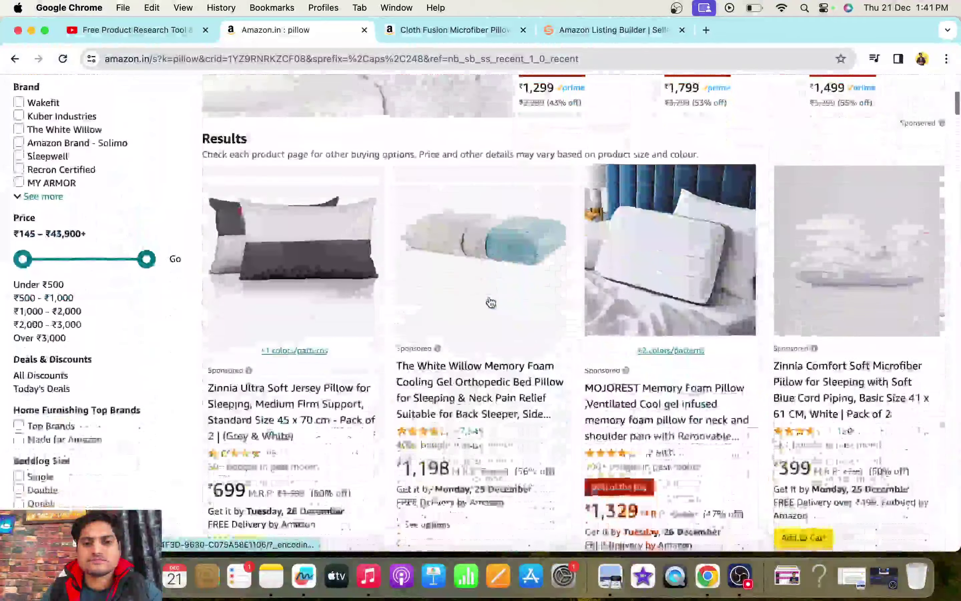
scroll(490, 298, down, 3)
Enable the SellerSprite - Amazon Research Tool extension in Chrome and reload the Amazon pillow search results.
click(947, 59)
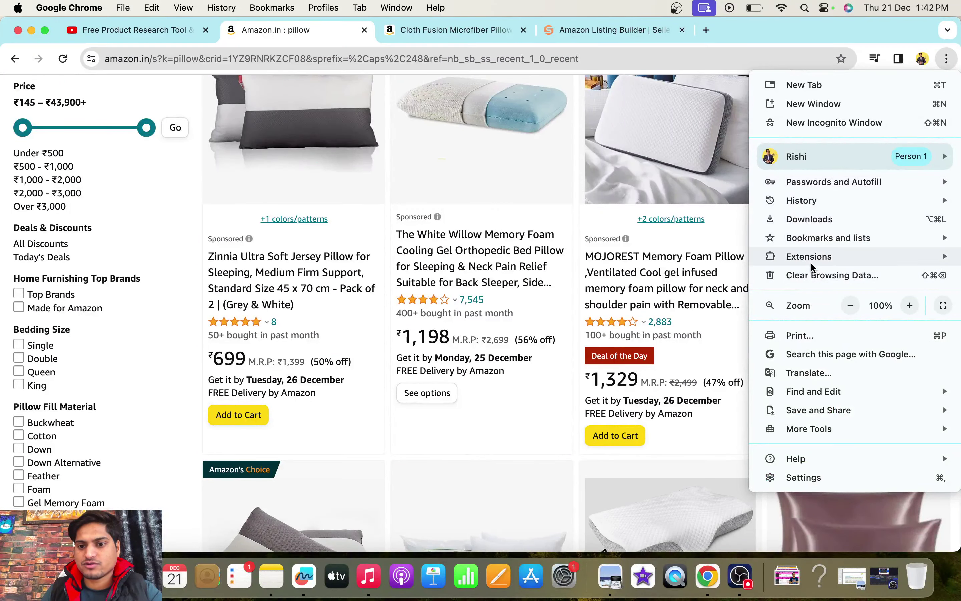
mouse_move(809, 258)
click(714, 259)
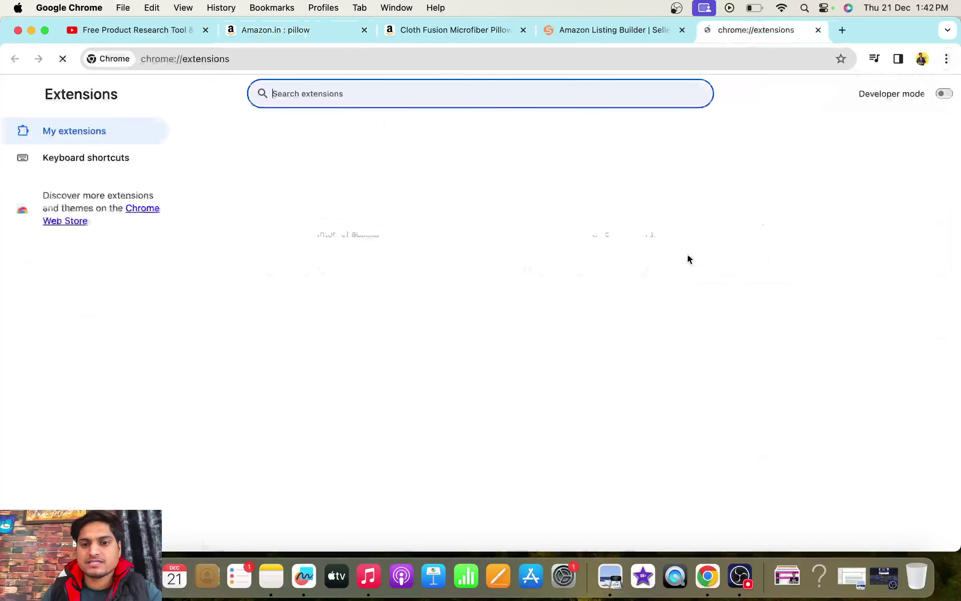
click(779, 264)
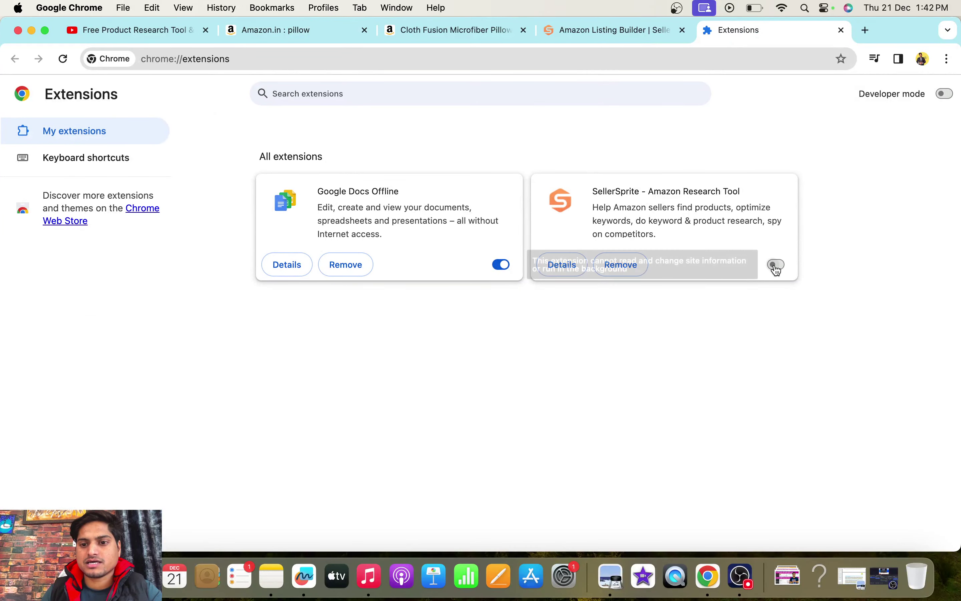
click(842, 30)
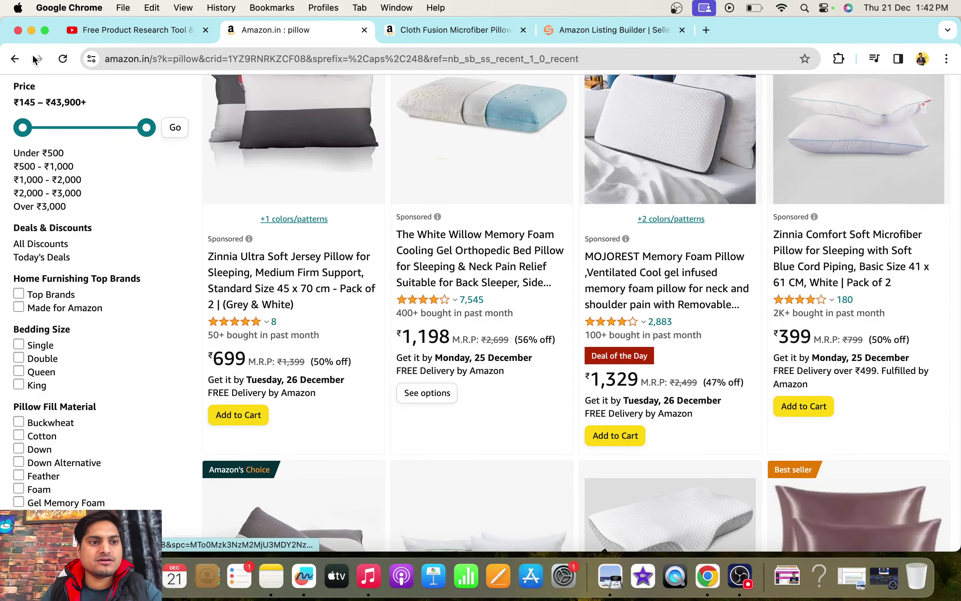
click(63, 59)
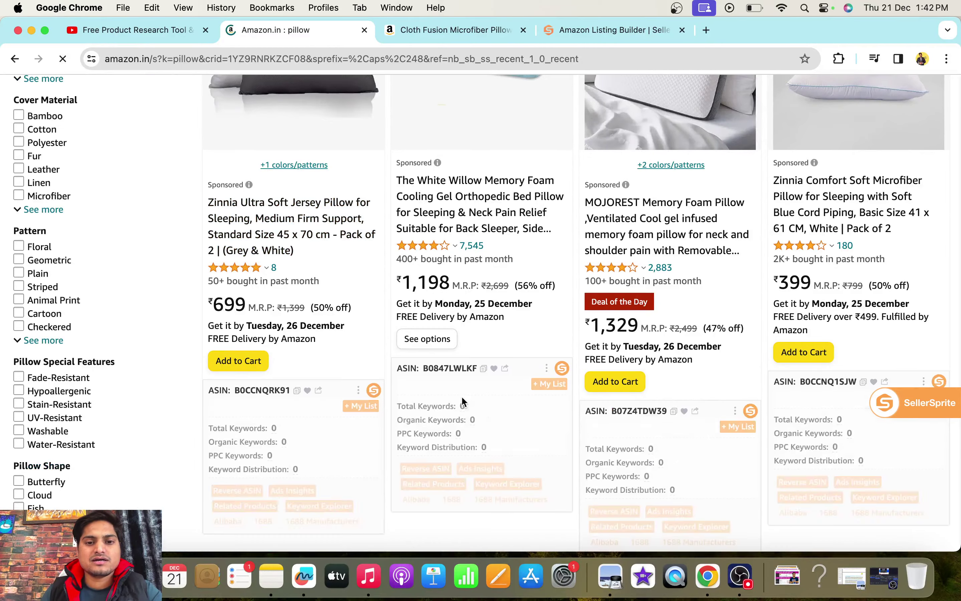
Run a Reverse ASIN lookup on the Zinnia Ultra Soft Jersey Pillow B0CCNQRK91 and review its keyword list.
scroll(461, 396, down, 5)
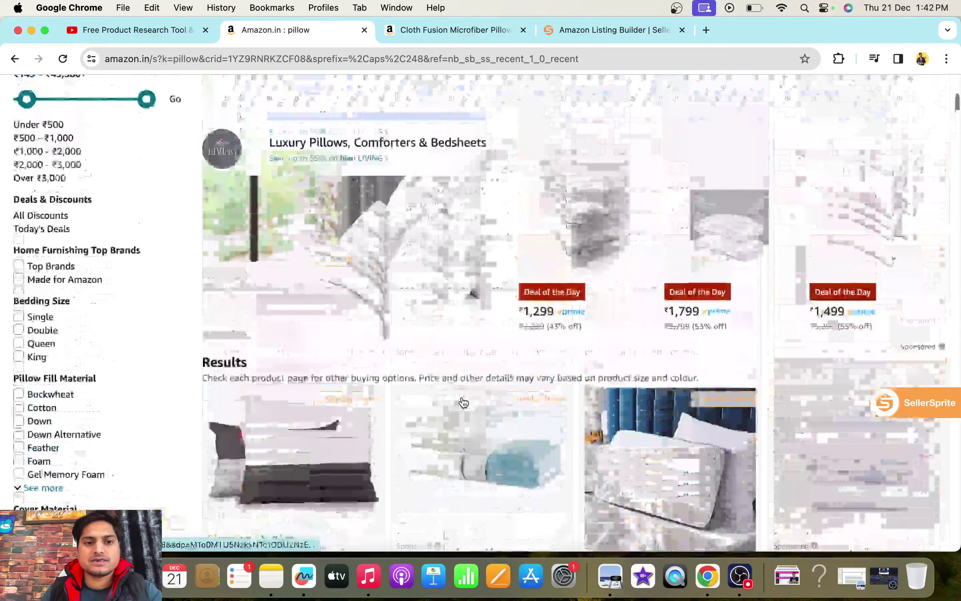
scroll(462, 400, down, 4)
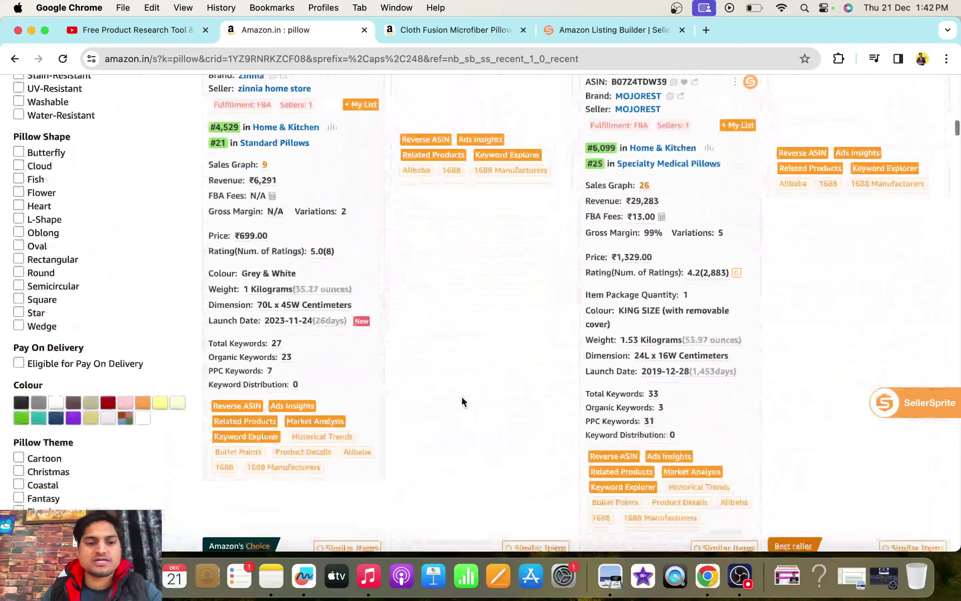
click(240, 391)
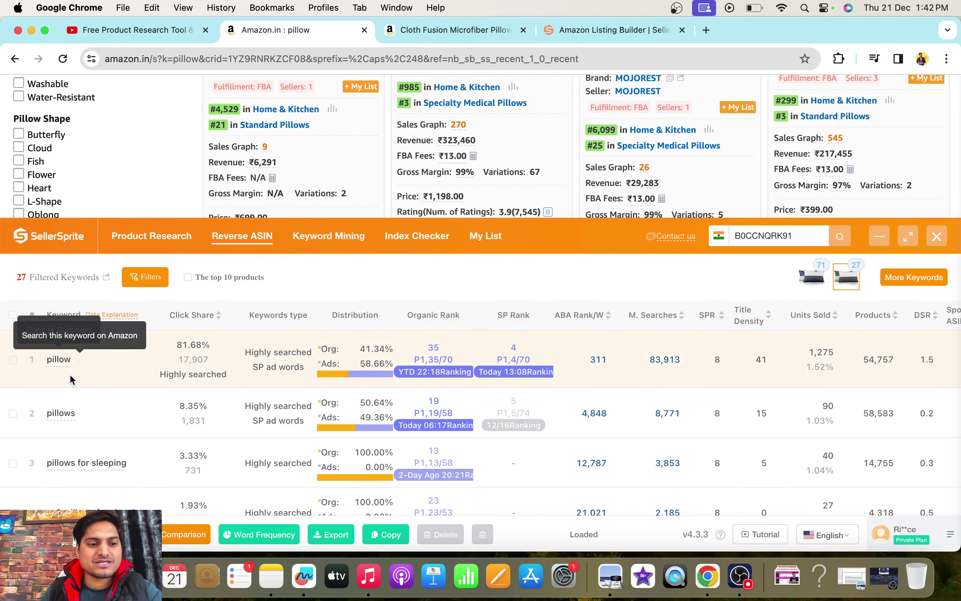
scroll(66, 418, down, 3)
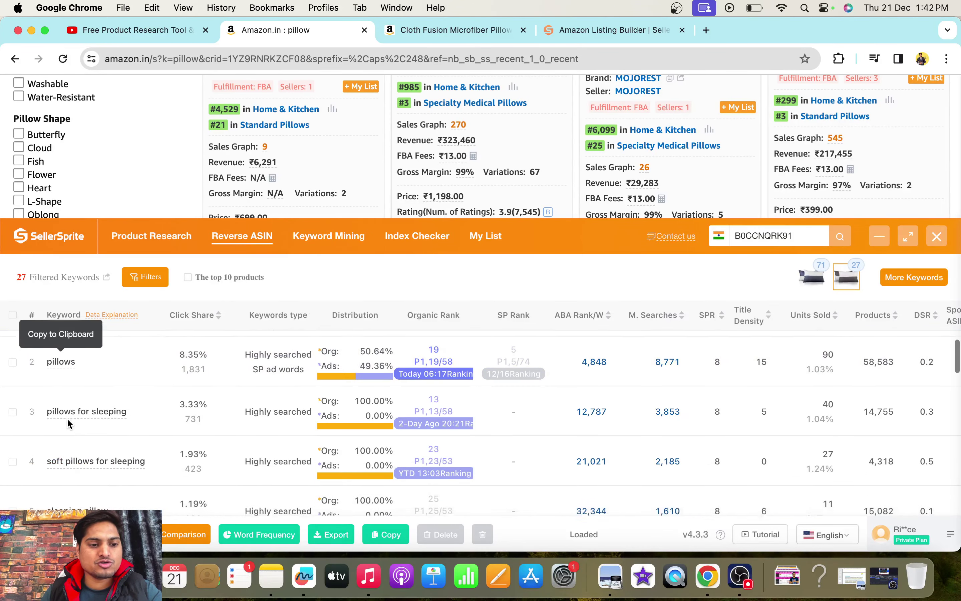
scroll(67, 421, down, 3)
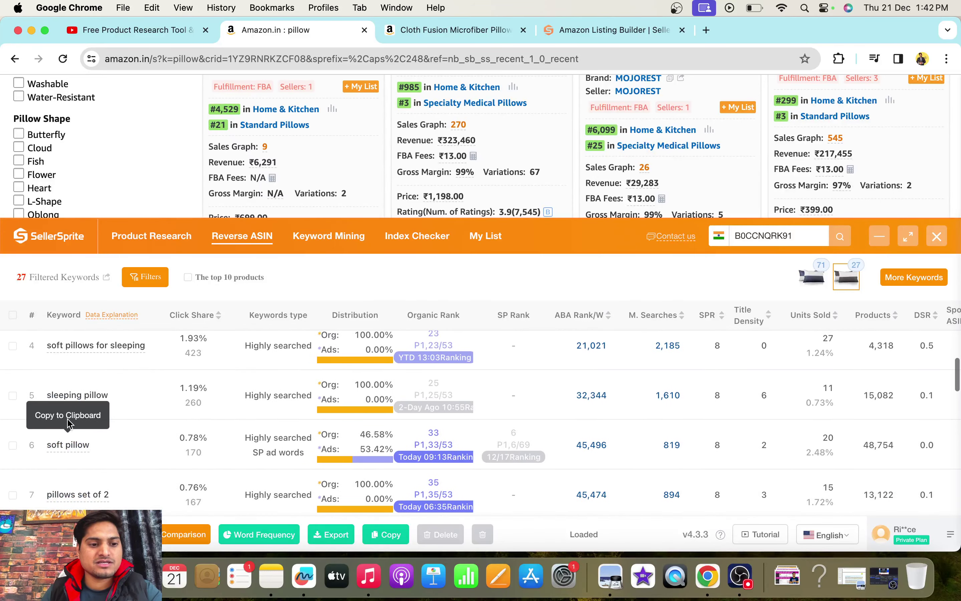
scroll(68, 423, down, 5)
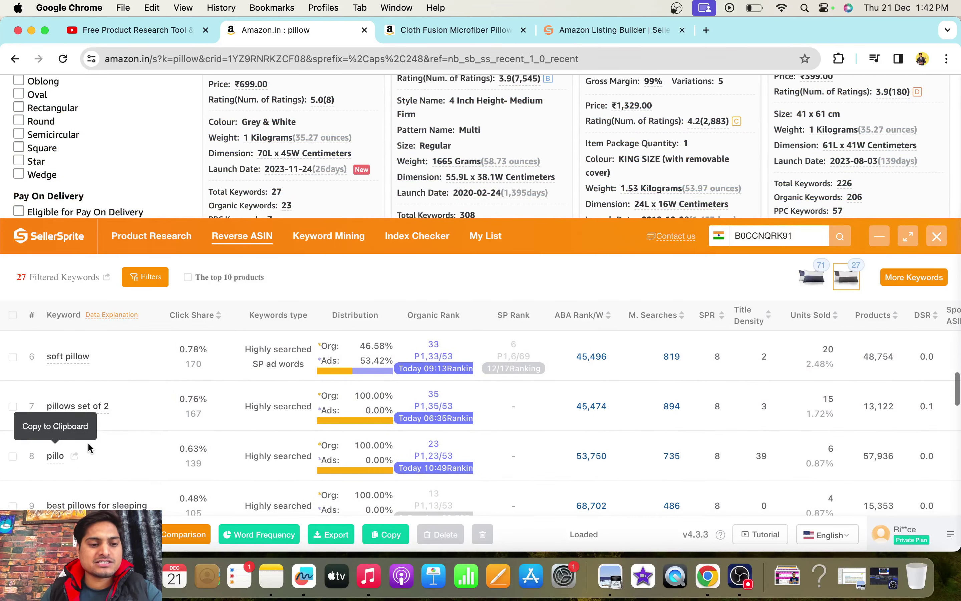
scroll(90, 445, up, 5)
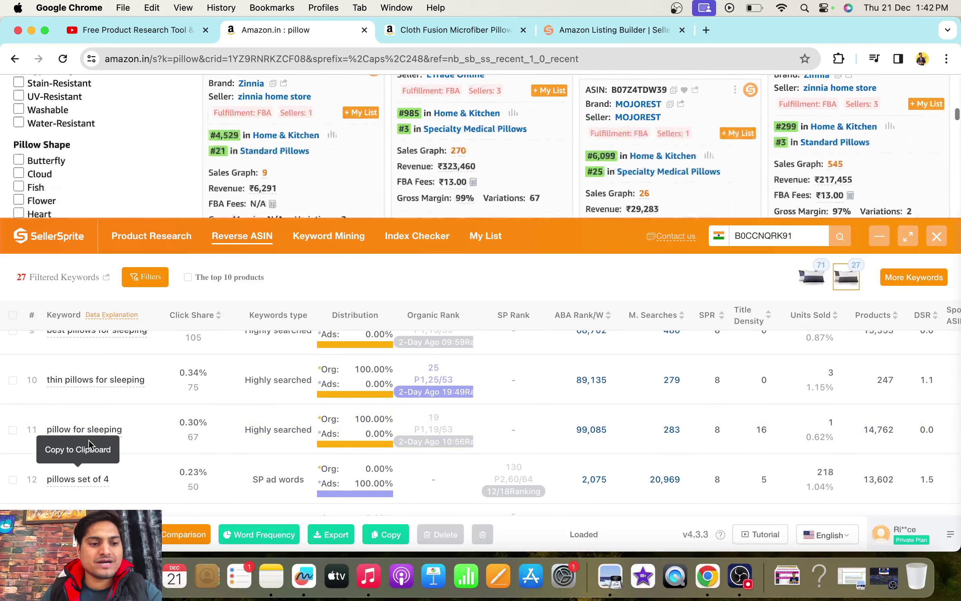
scroll(129, 403, up, 2)
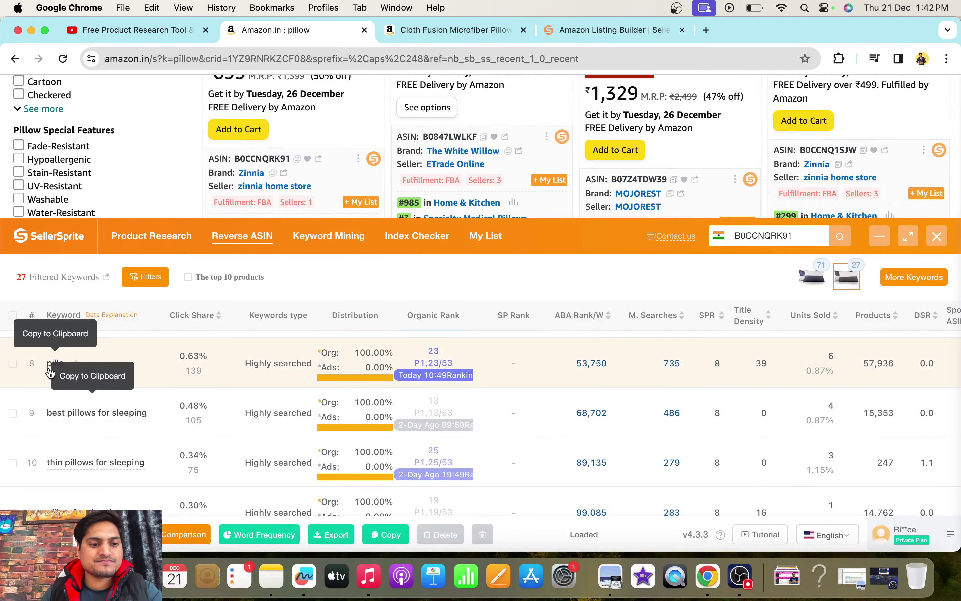
Review the remaining Reverse ASIN keywords for B0CCNQRK91 down to the end of the list, and close the SellerSprite overlay.
scroll(92, 450, down, 2)
scroll(92, 451, down, 1)
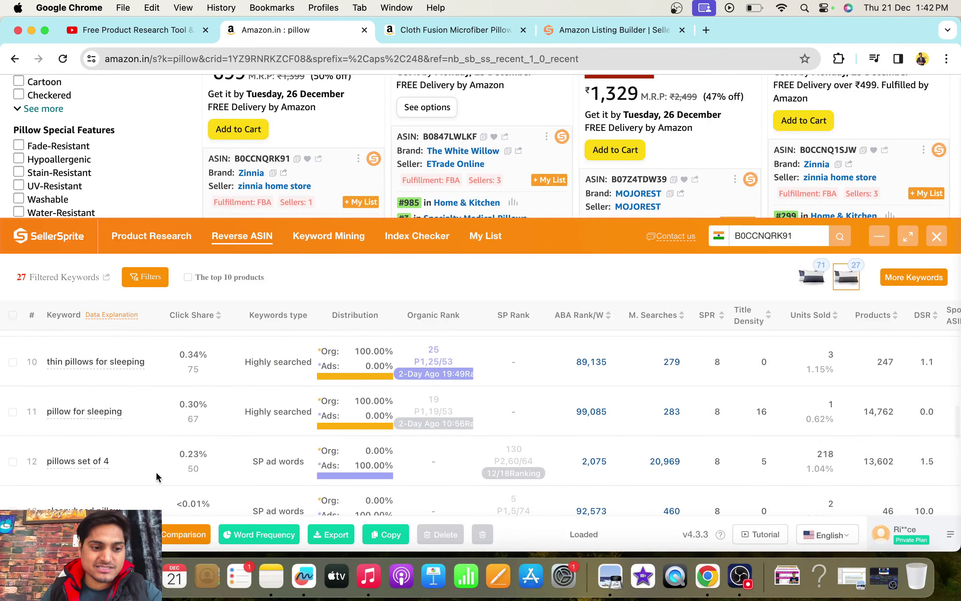
scroll(156, 471, down, 2)
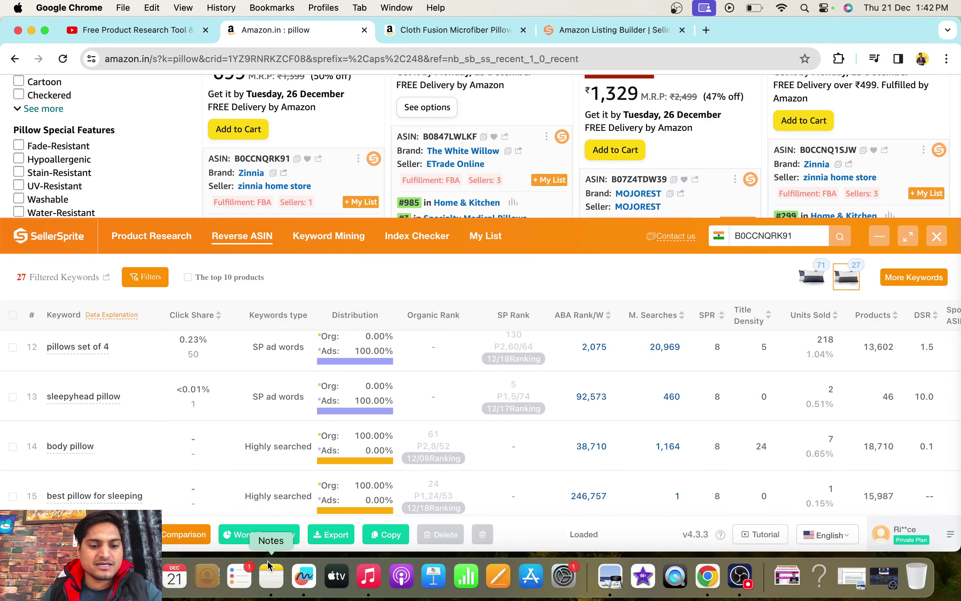
scroll(118, 465, down, 3)
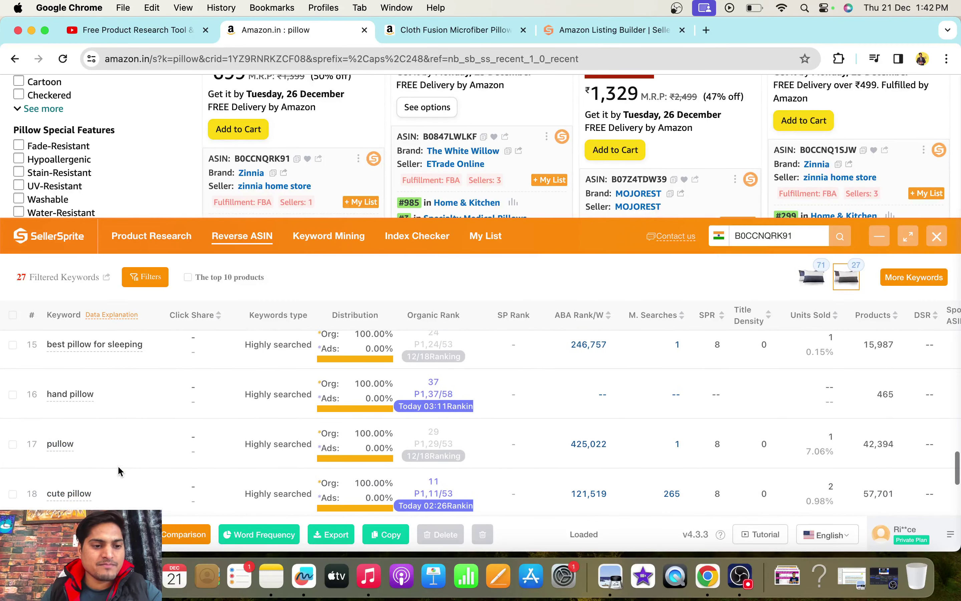
scroll(105, 457, down, 1)
scroll(105, 457, down, 1)
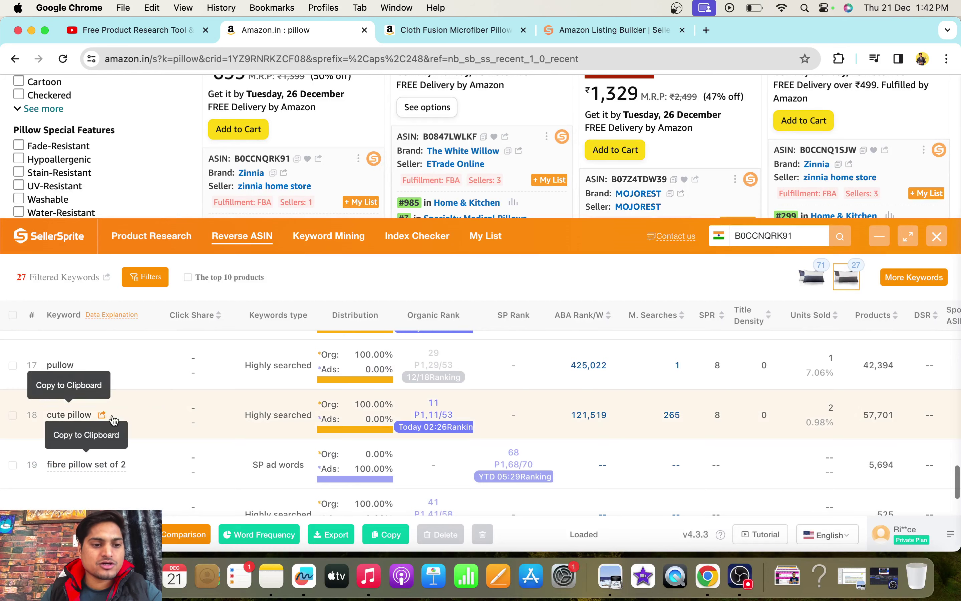
scroll(156, 441, down, 2)
scroll(155, 441, down, 2)
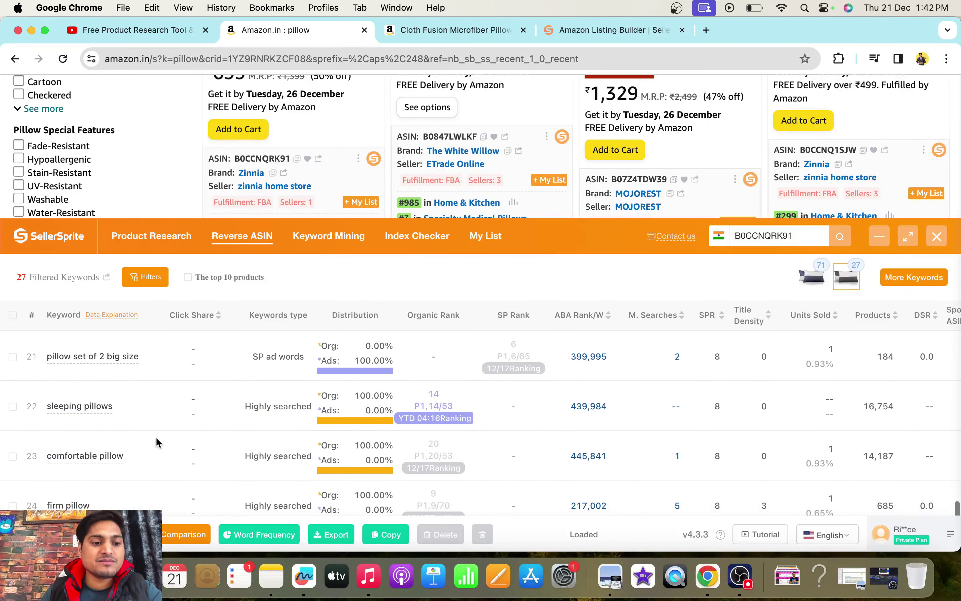
scroll(158, 417, down, 1)
scroll(157, 417, down, 3)
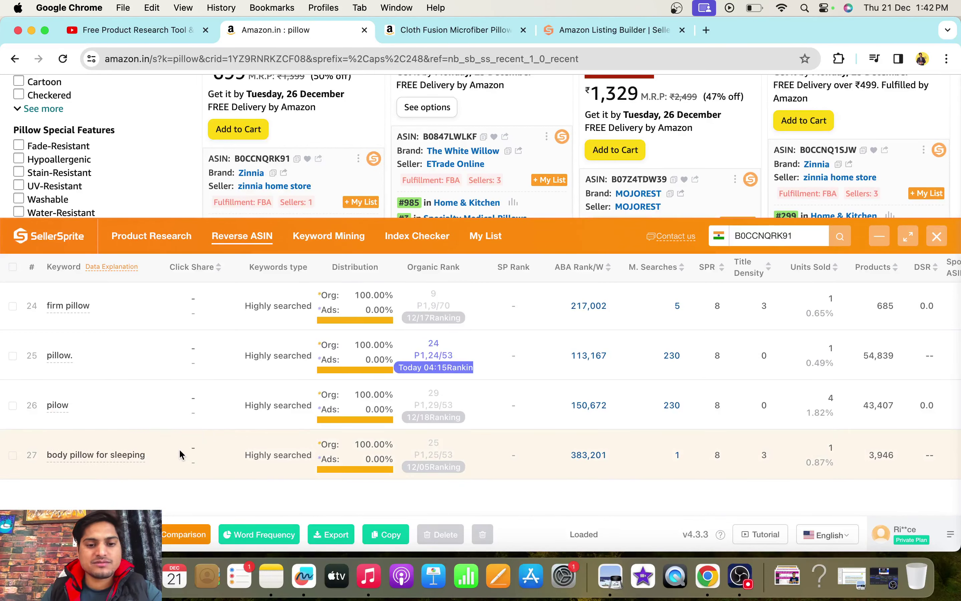
scroll(179, 449, up, 15)
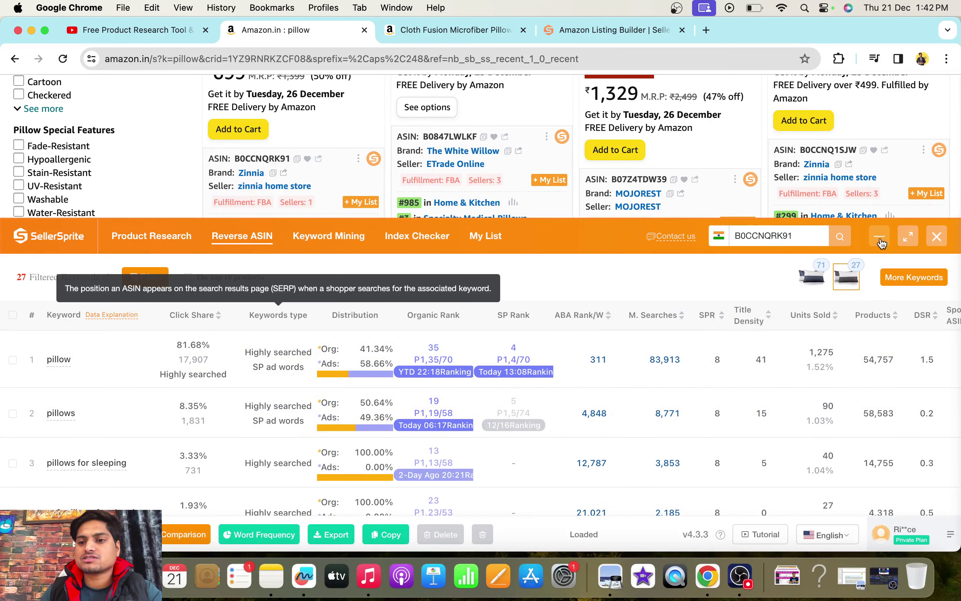
click(938, 237)
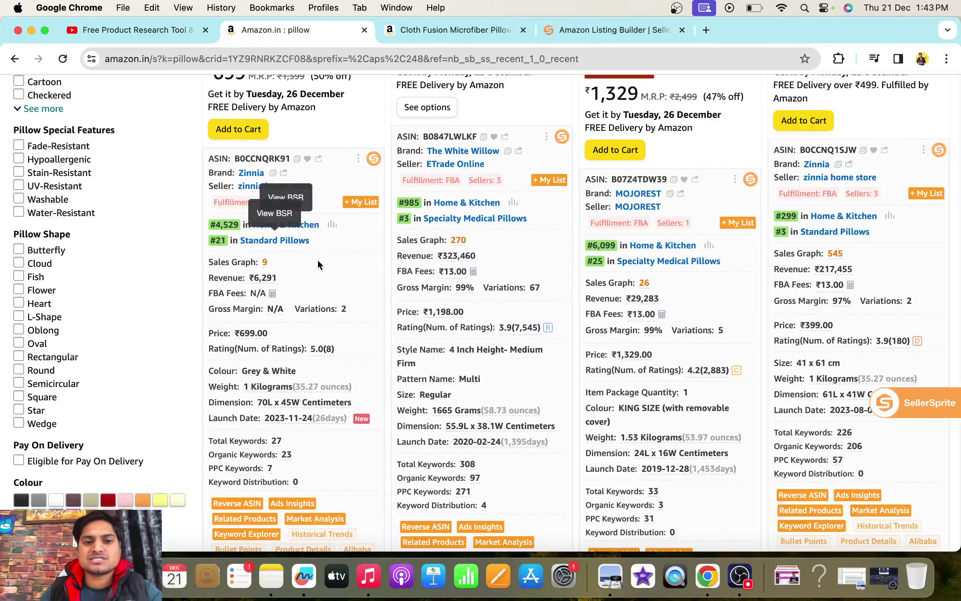
Compare the SellerSprite sales, ranking and keyword data of the Zinnia, White Willow, Wakefit, Recron and other pillows in the Amazon results.
scroll(409, 311, up, 10)
scroll(313, 207, down, 8)
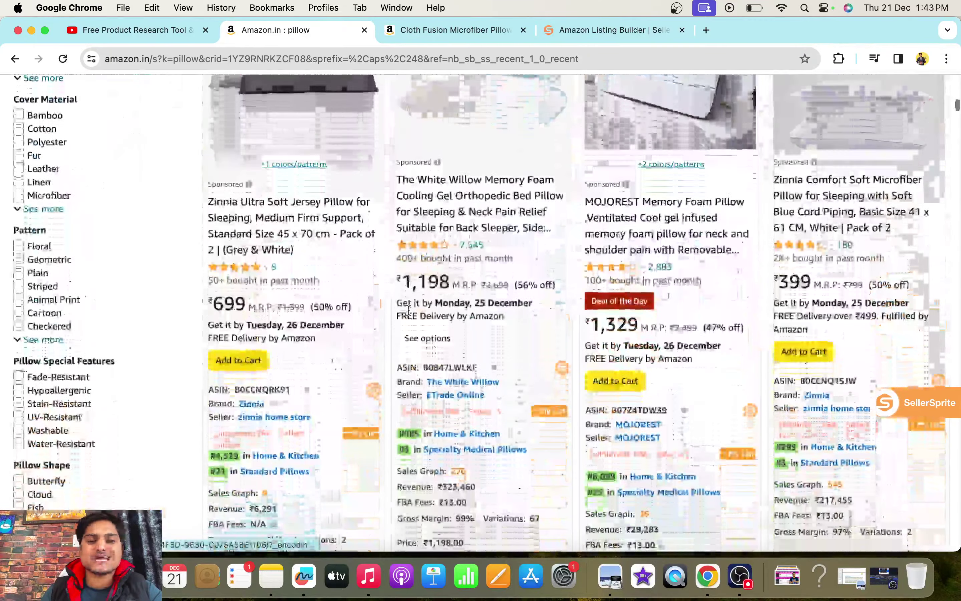
scroll(312, 201, up, 5)
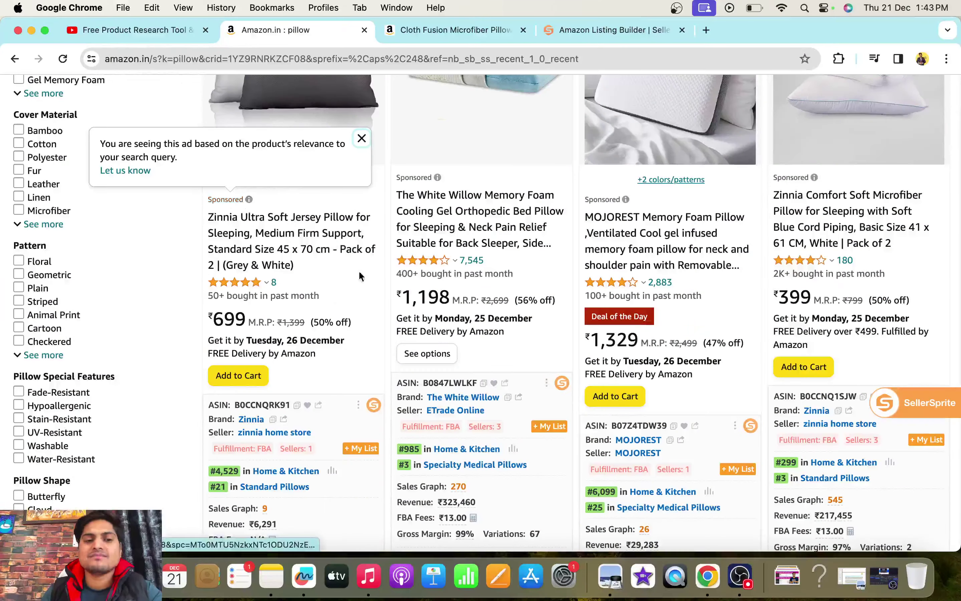
scroll(358, 271, up, 4)
scroll(361, 275, up, 3)
scroll(361, 275, down, 5)
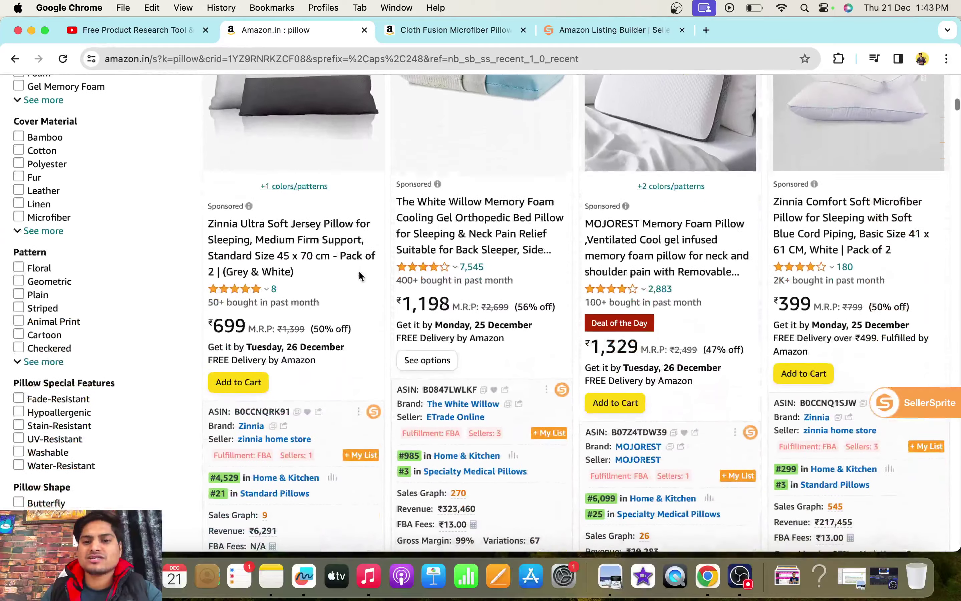
scroll(358, 271, down, 15)
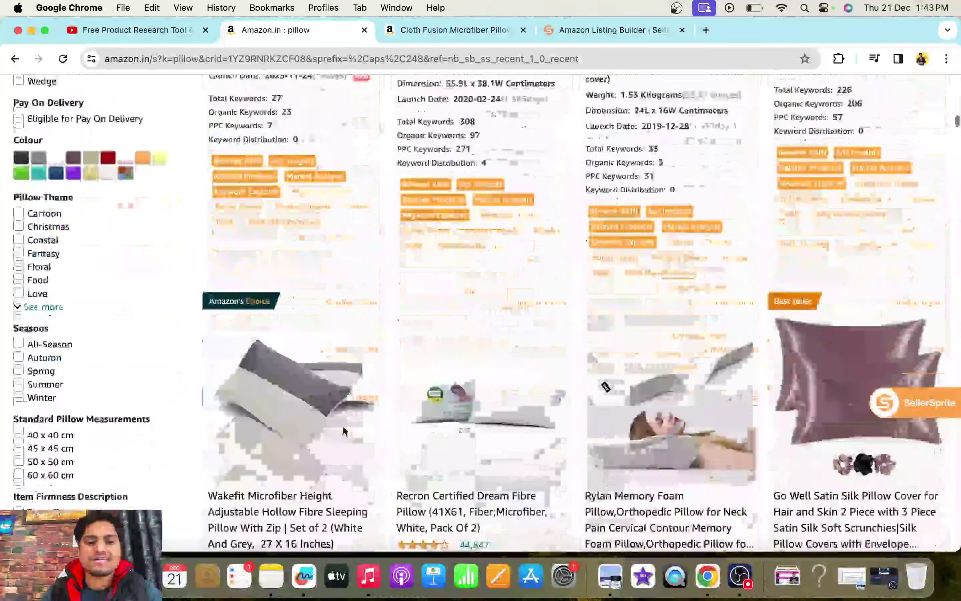
scroll(672, 423, down, 8)
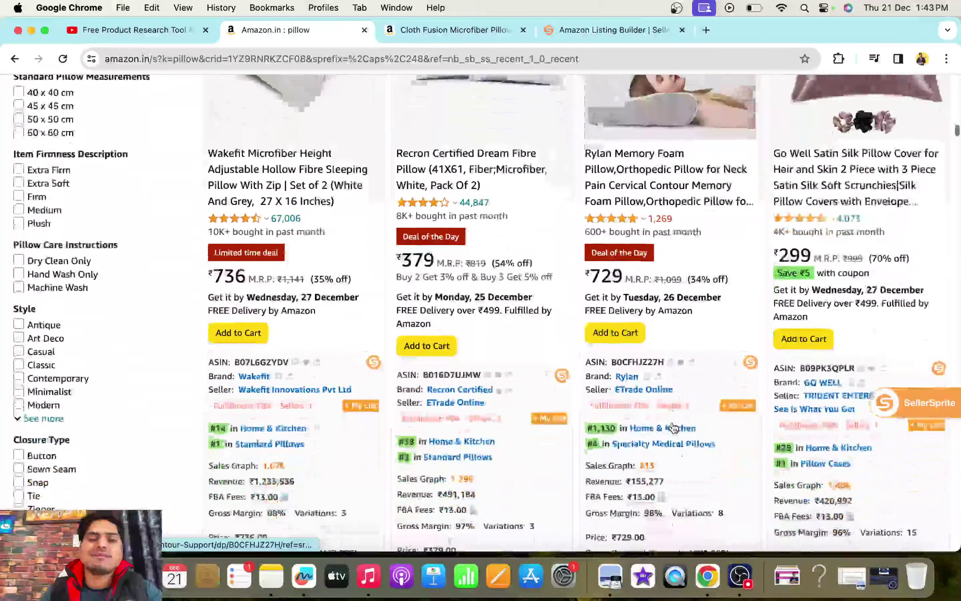
scroll(673, 420, down, 1)
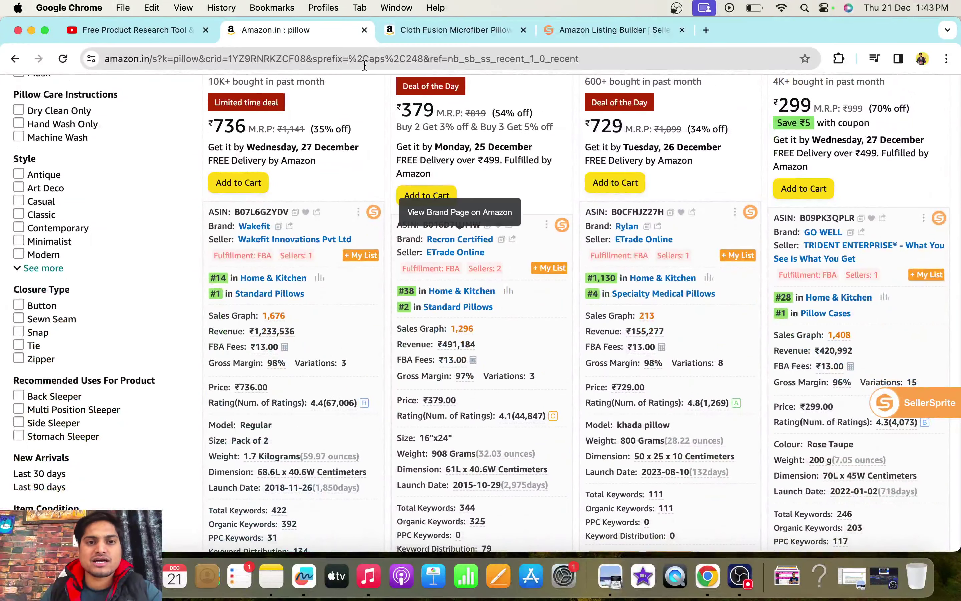
Examine the keyword analysis of the existing Listing Builder draft and check the pillow keyword list in Notes.
click(452, 31)
click(555, 32)
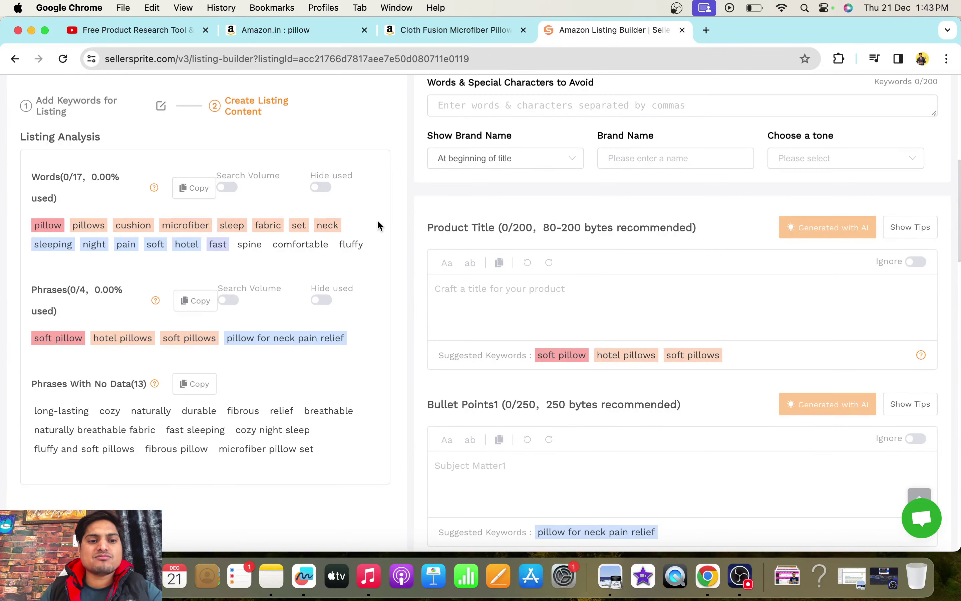
click(272, 574)
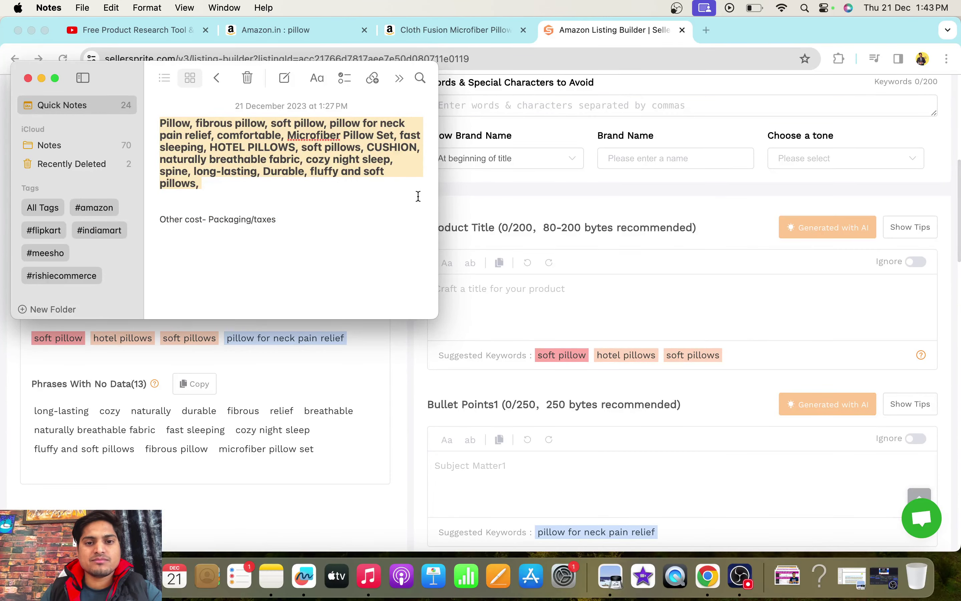
click(494, 195)
scroll(342, 421, down, 6)
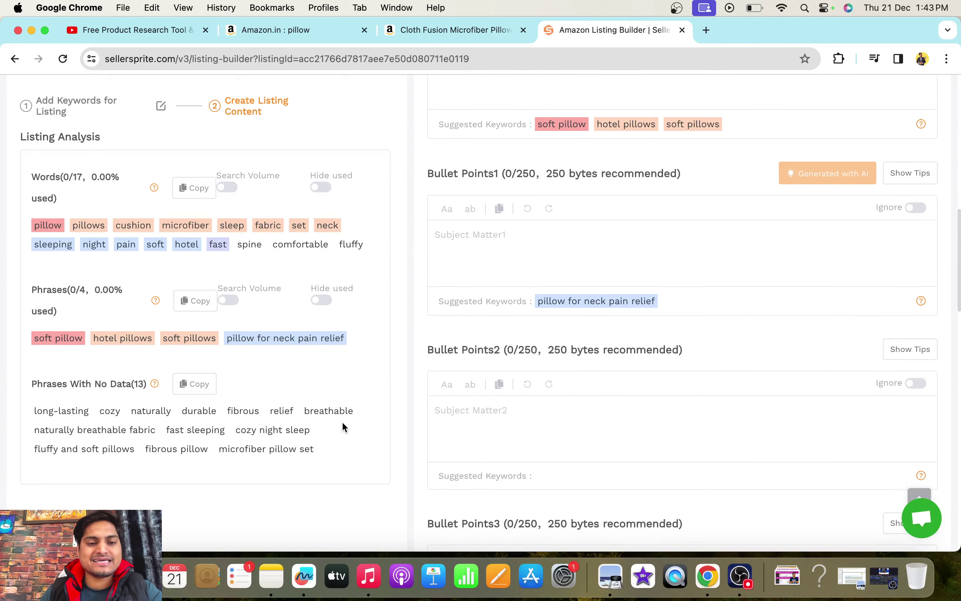
scroll(341, 427, up, 8)
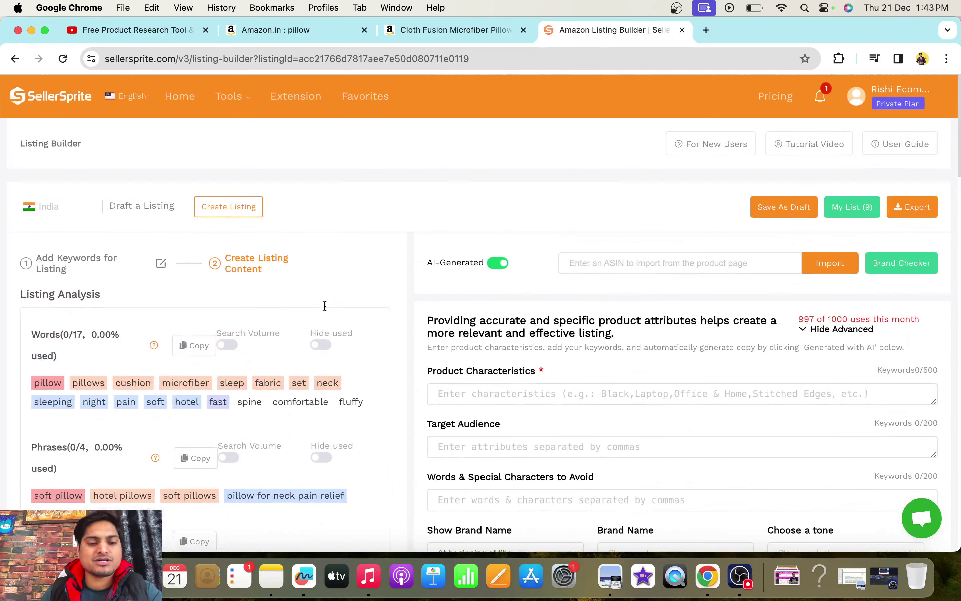
Replace the old draft with a new listing, enter the noted pillow keywords plus "takiya", and proceed to Create Listing Content.
click(225, 210)
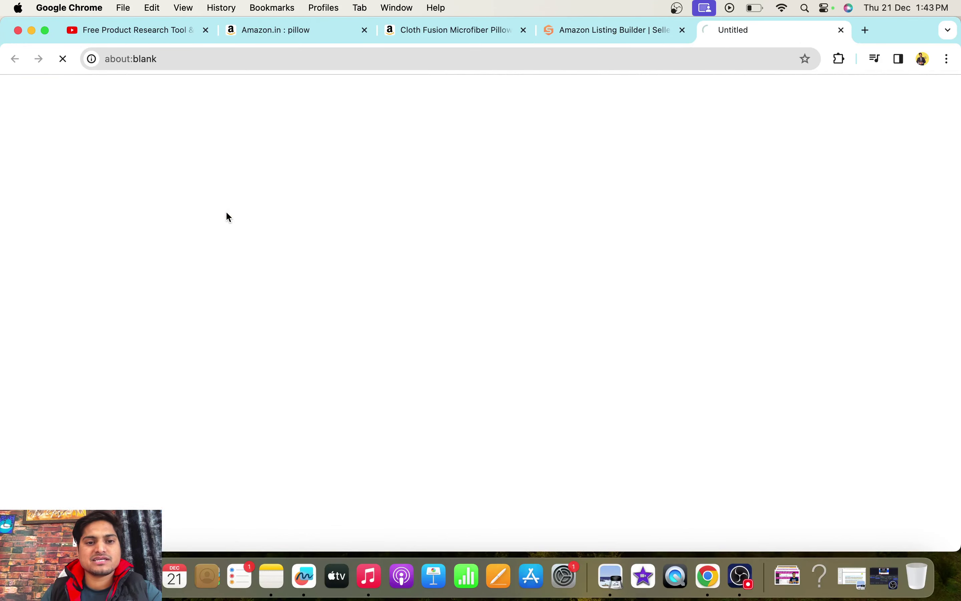
click(683, 30)
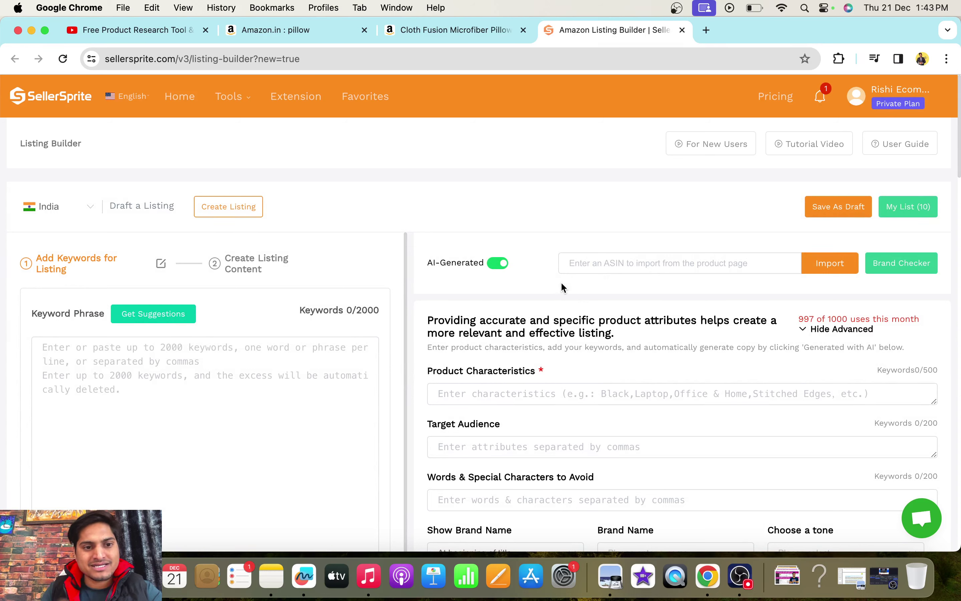
click(134, 359)
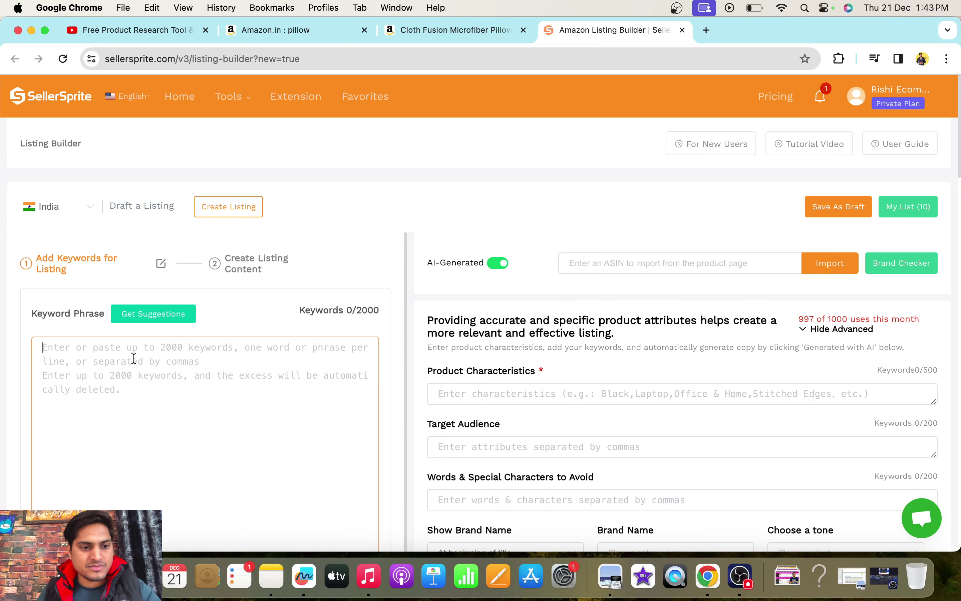
text(Pillow, fibrous pillow, soft pillow, pillow for neck pain relief, comfortable, Microfiber Pillow Set, fast sleeping, HOTEL PILLOWS, soft pillows, CUSHION, naturally breathable fabric, cozy night sleep, spine, long-lasting, Durable, fluffy and soft pillows,)
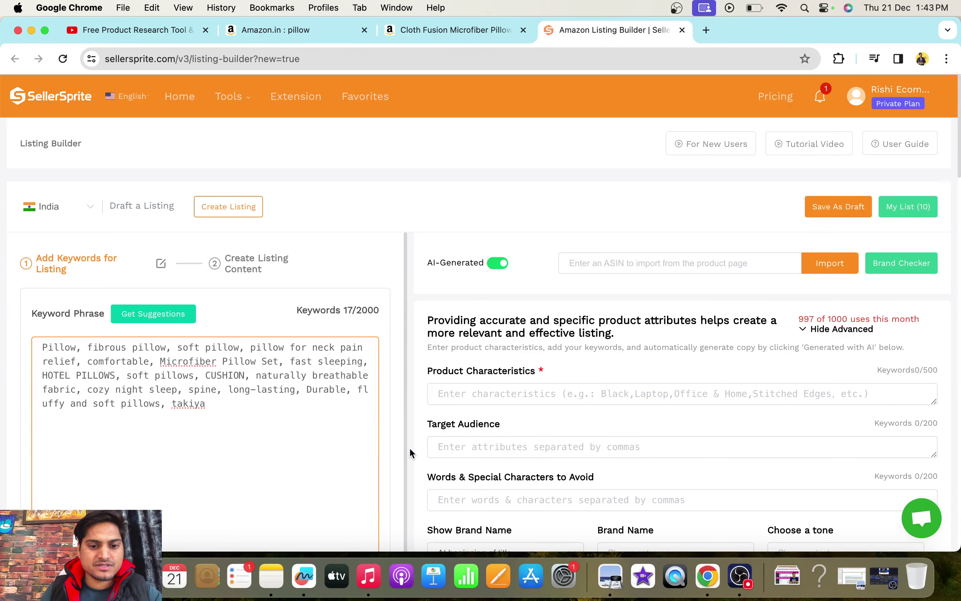
scroll(410, 455, down, 10)
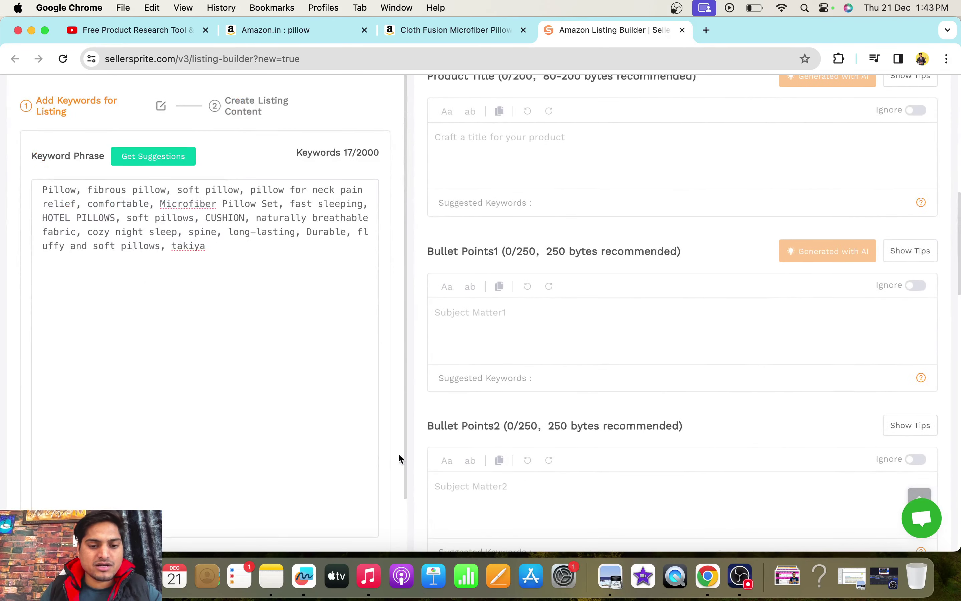
click(336, 517)
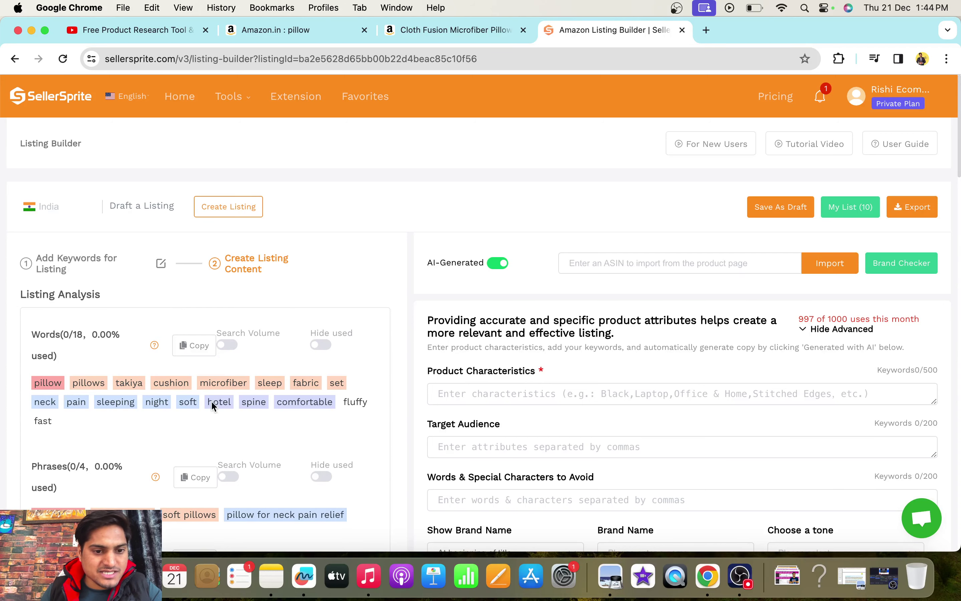
Show the search volume of each single word in the Listing Analysis.
click(228, 345)
scroll(367, 381, down, 5)
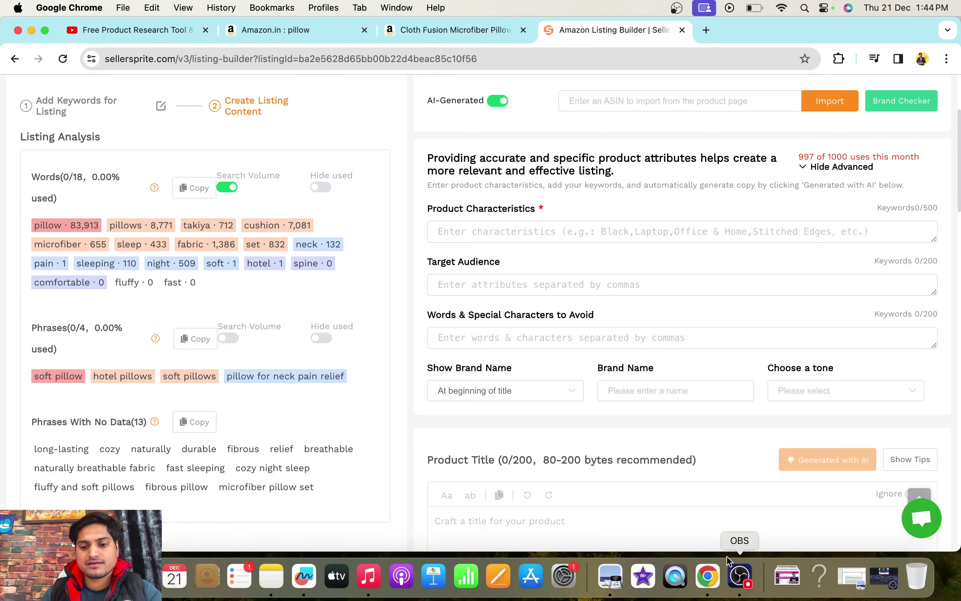
Switch to OBS Studio to check the running recording, and minimize its window.
click(739, 576)
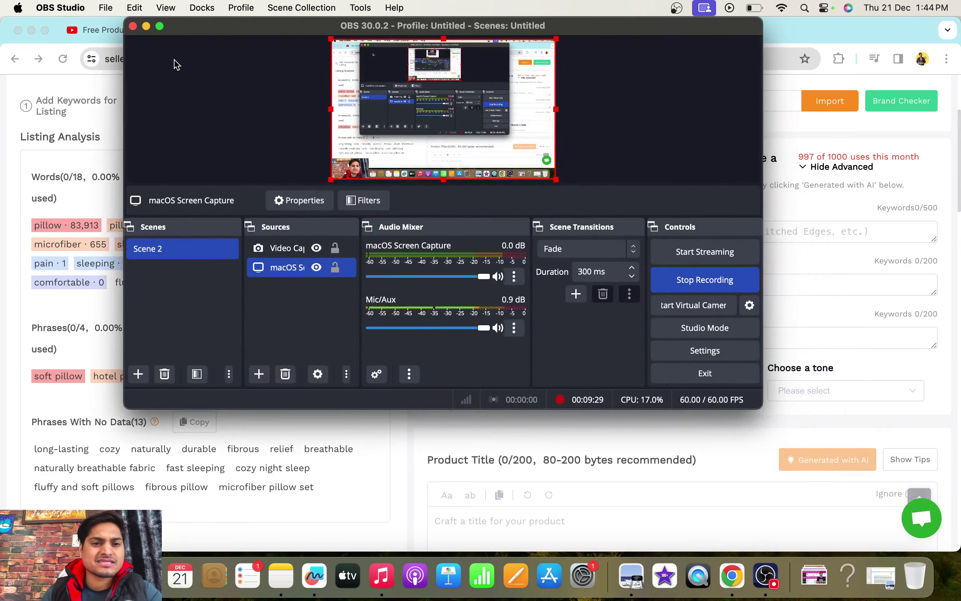
click(146, 26)
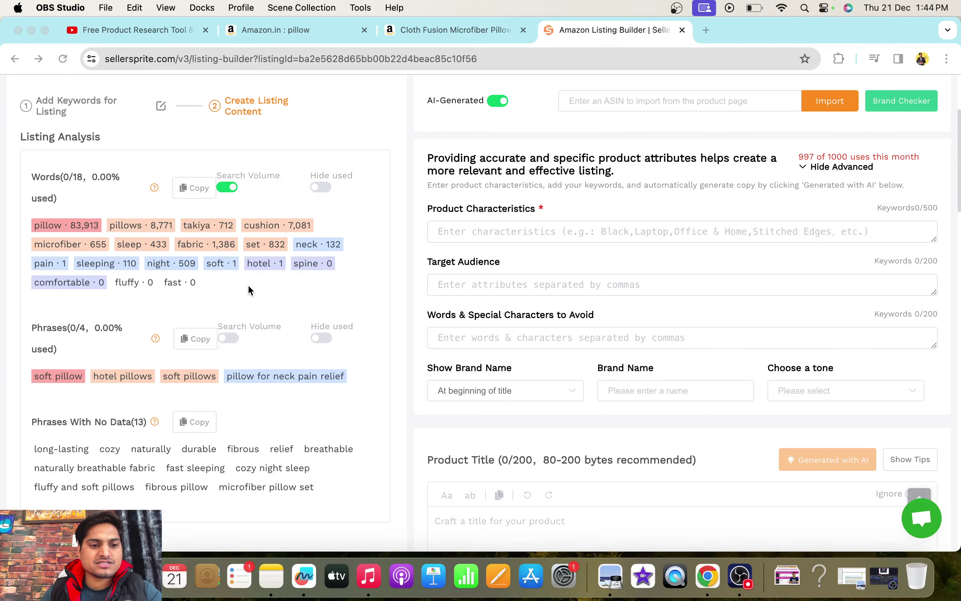
Show the search volume of each phrase in the Listing Analysis and compare the phrases by demand.
scroll(249, 290, down, 2)
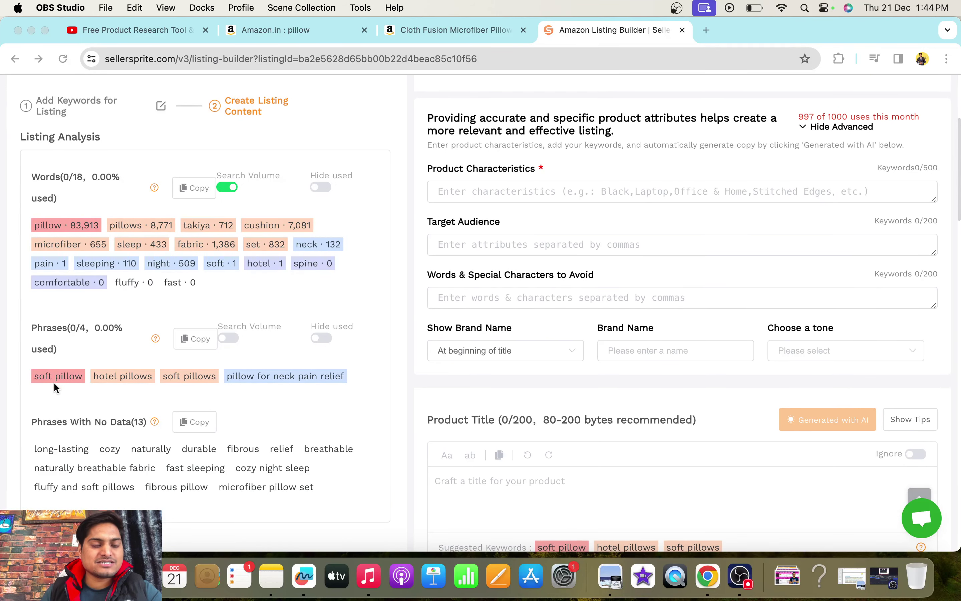
scroll(284, 263, up, 3)
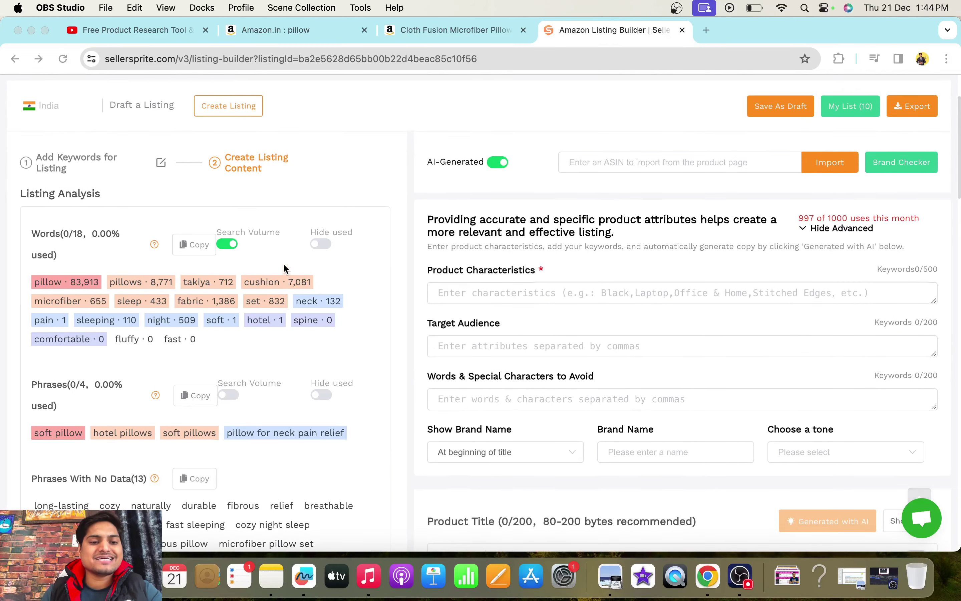
scroll(283, 263, down, 1)
click(230, 339)
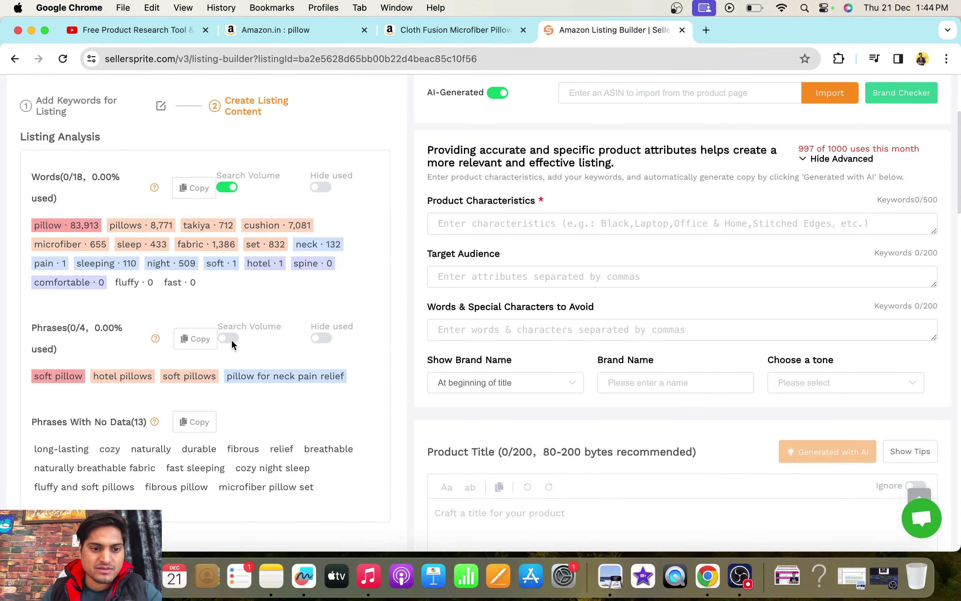
click(230, 339)
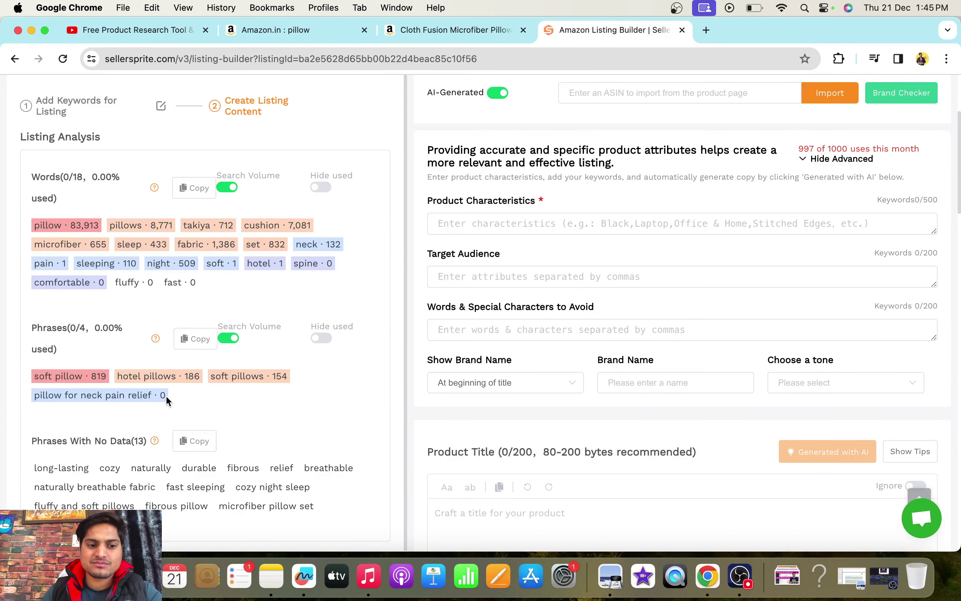
Look over the analysed keywords alongside the product attribute, brand name, tone and title fields of the listing form.
scroll(261, 400, down, 3)
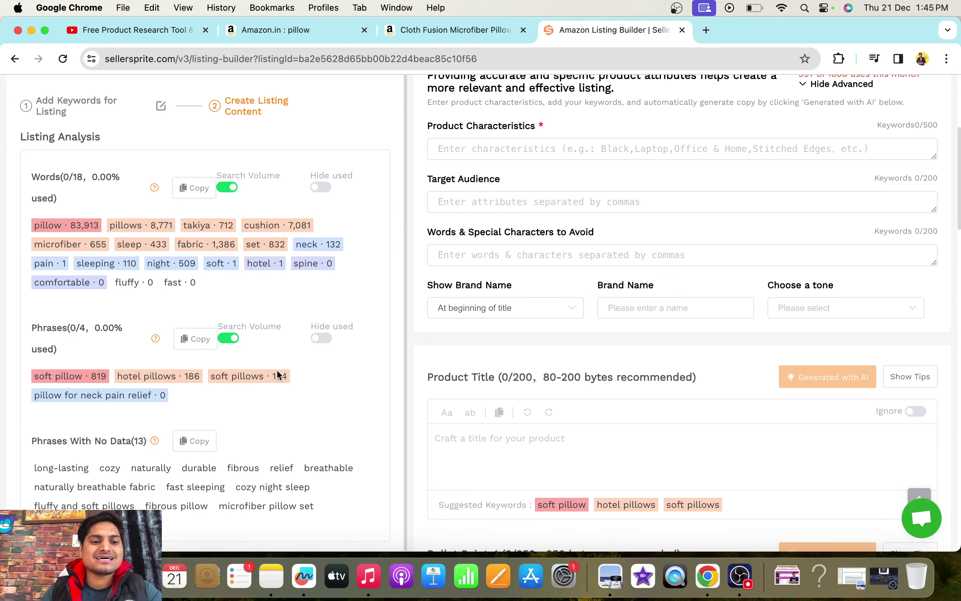
scroll(343, 288, up, 5)
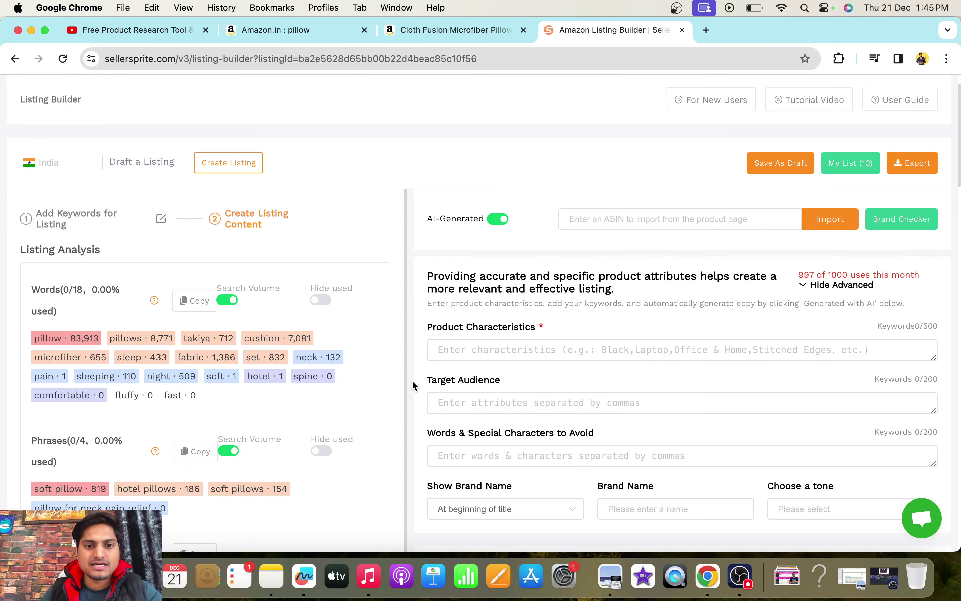
scroll(413, 385, down, 3)
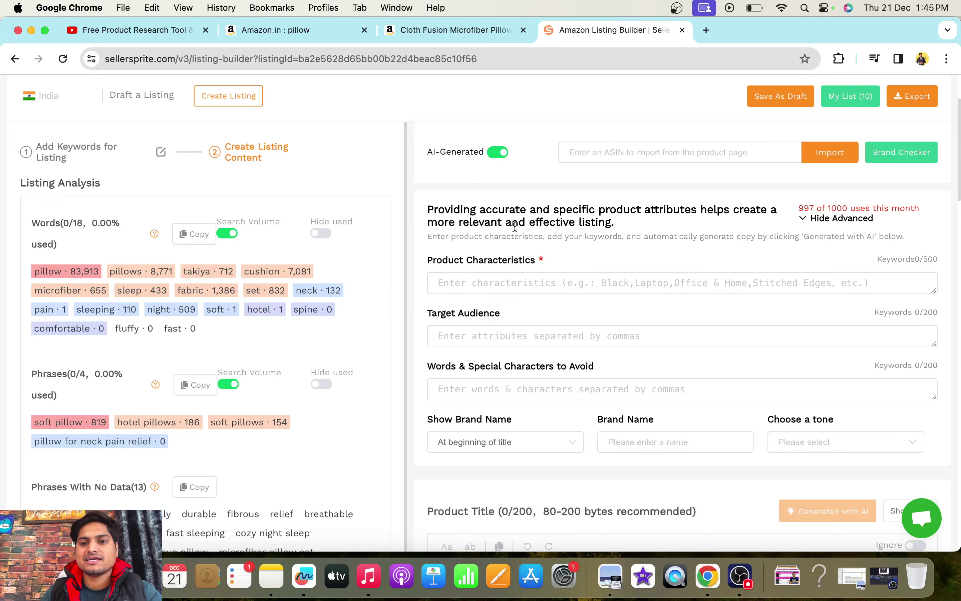
scroll(699, 251, down, 1)
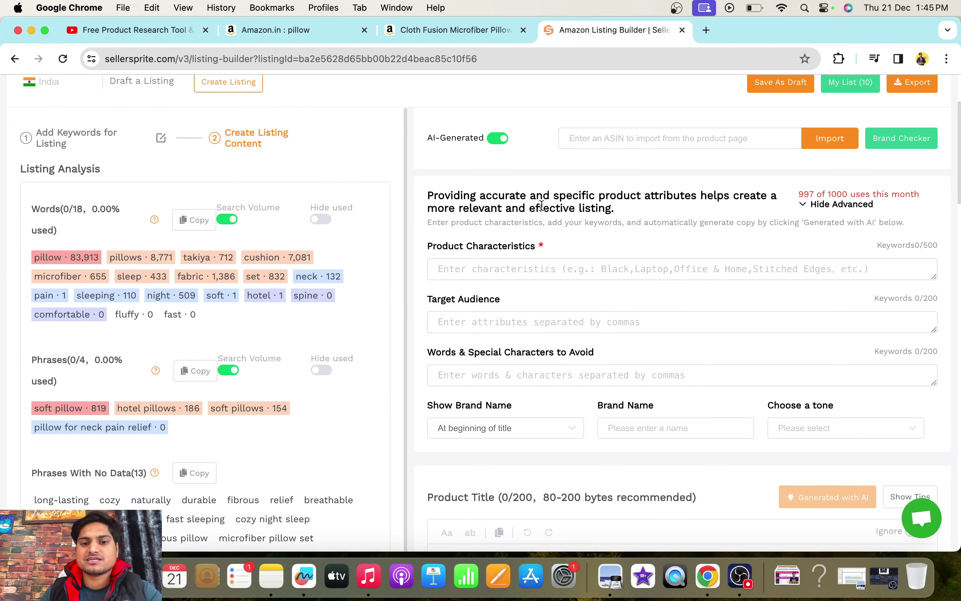
Enter "neck pain relief" as the product characteristics of the listing.
click(489, 271)
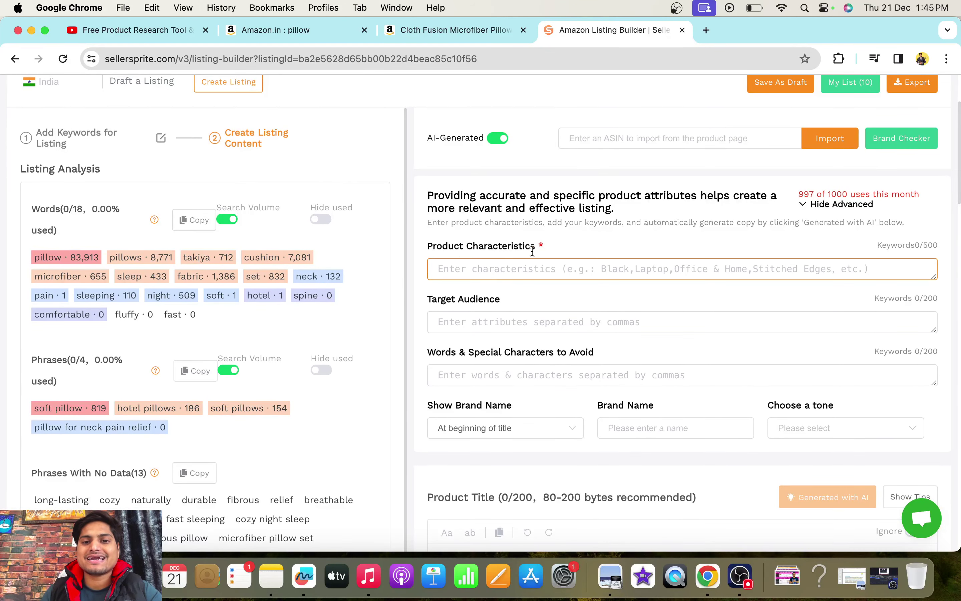
click(420, 257)
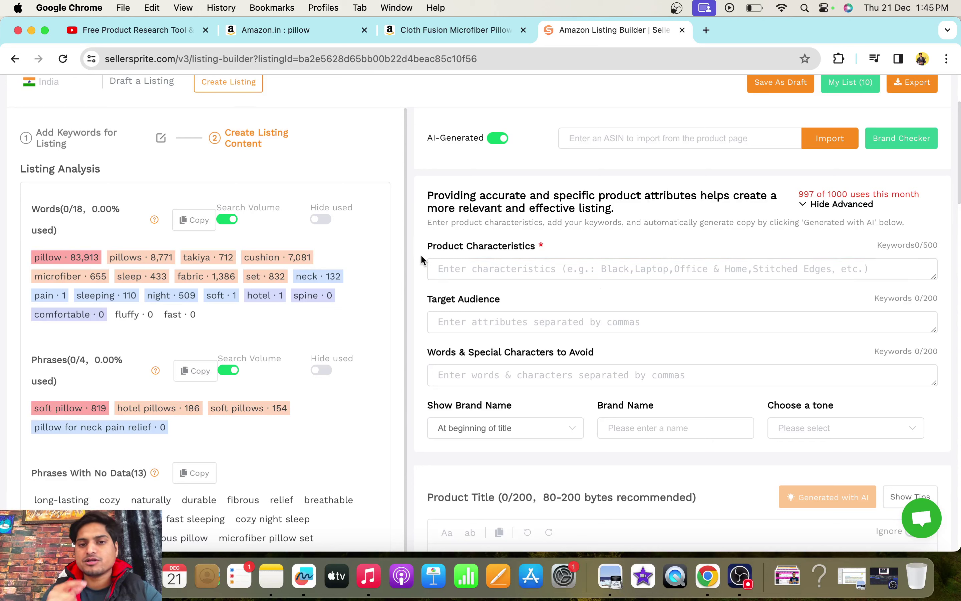
click(455, 271)
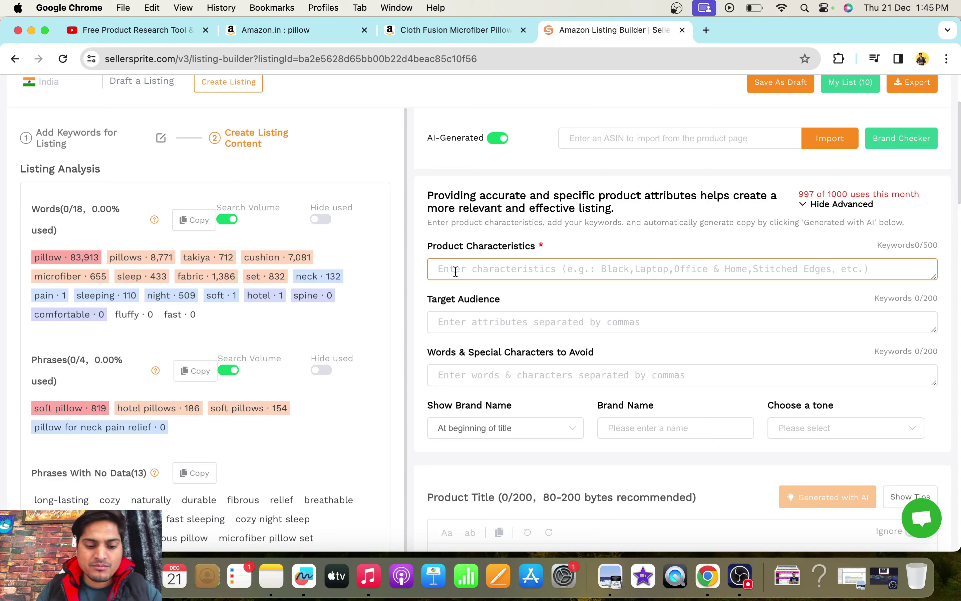
text(neck)
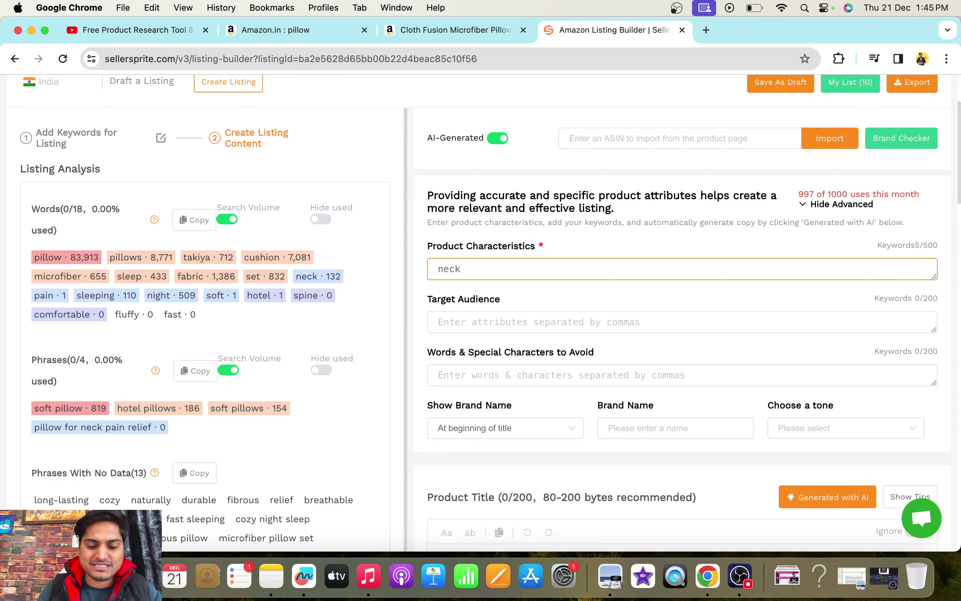
text( pain )
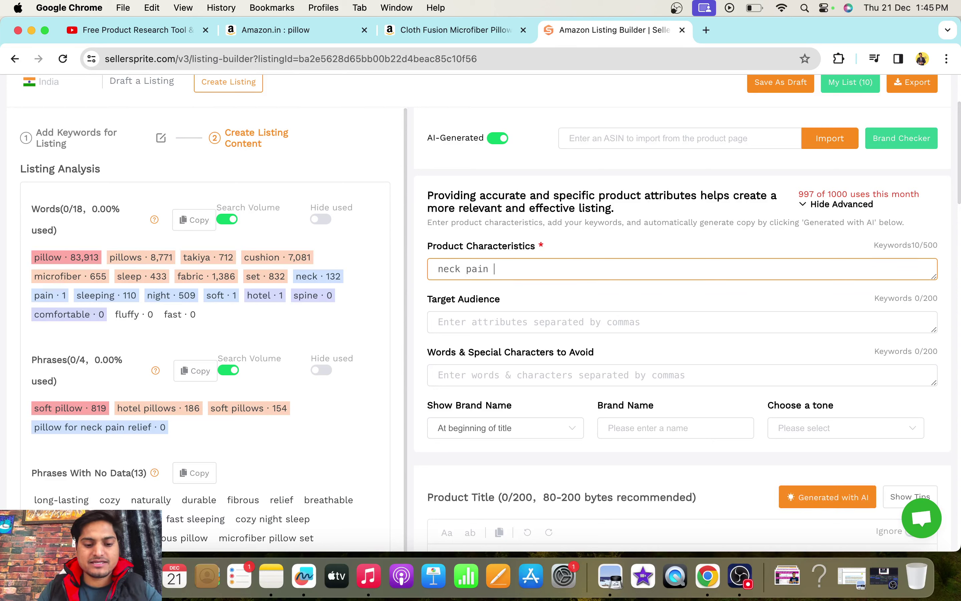
text(relief)
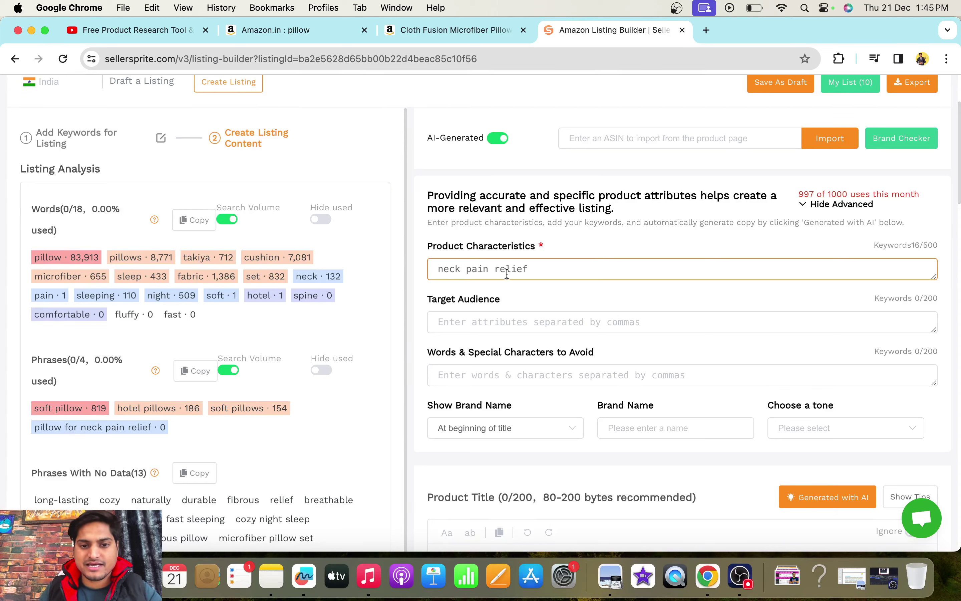
click(525, 287)
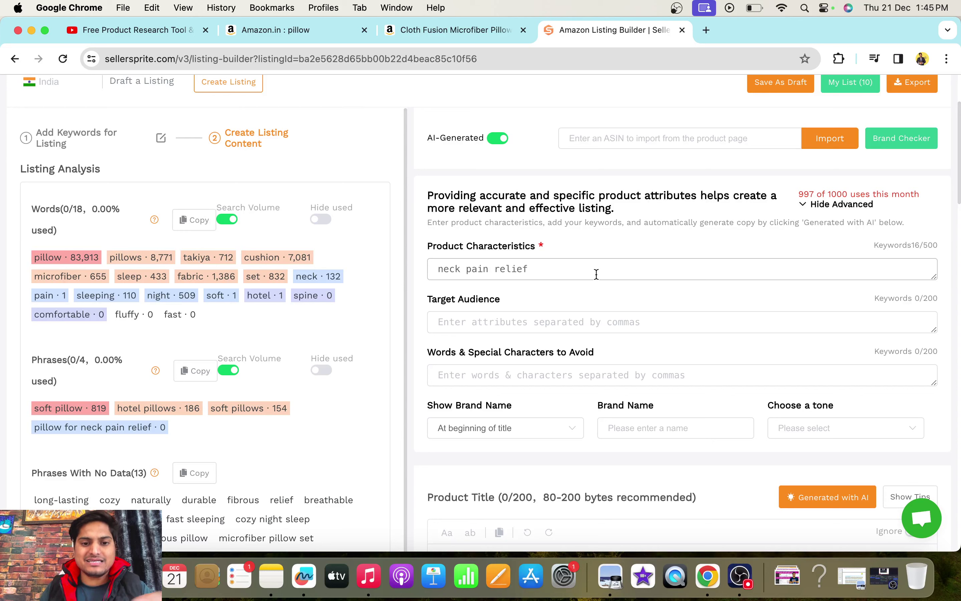
Set the listing's target audience to "housewife".
click(451, 321)
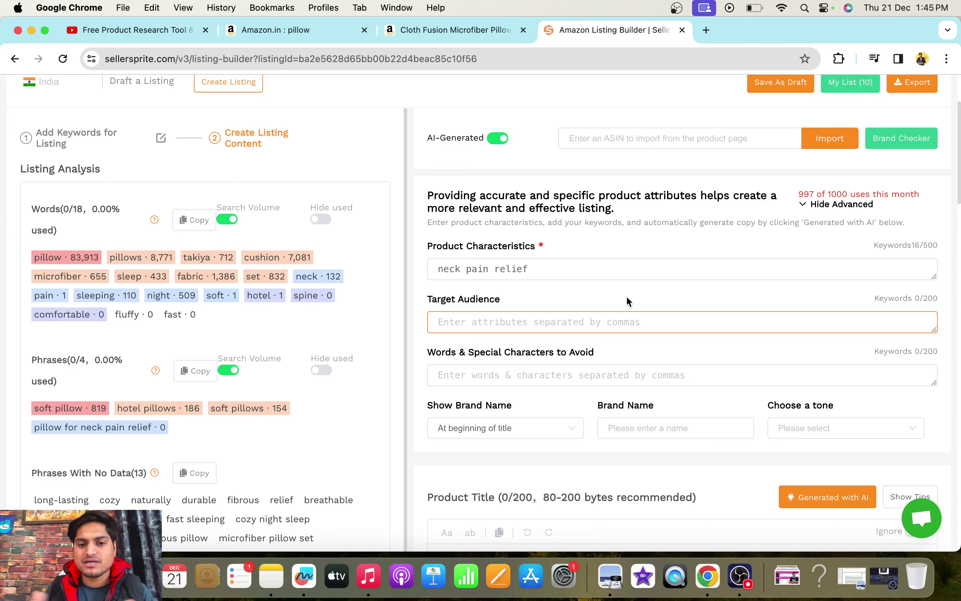
text(h)
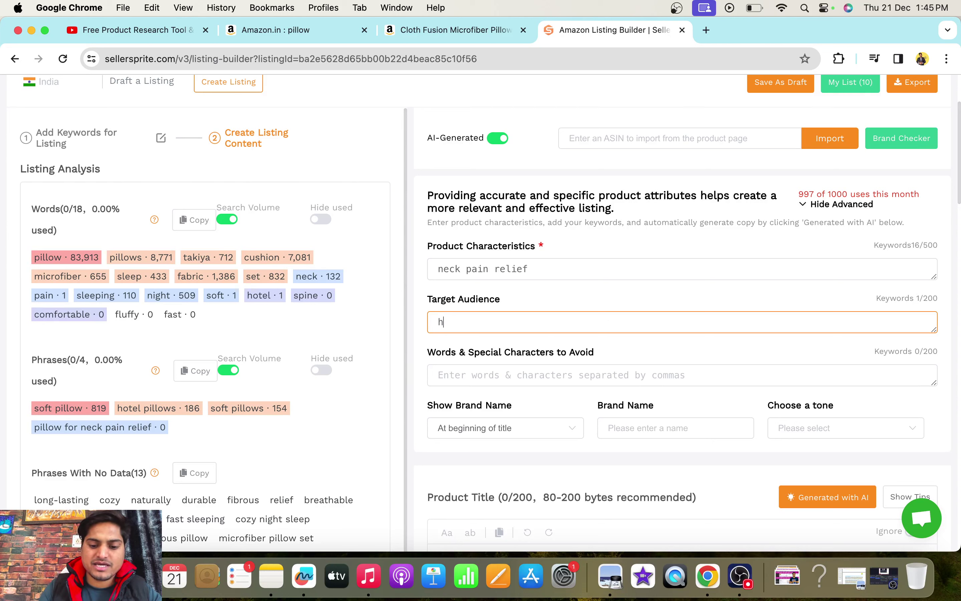
text(ousewife)
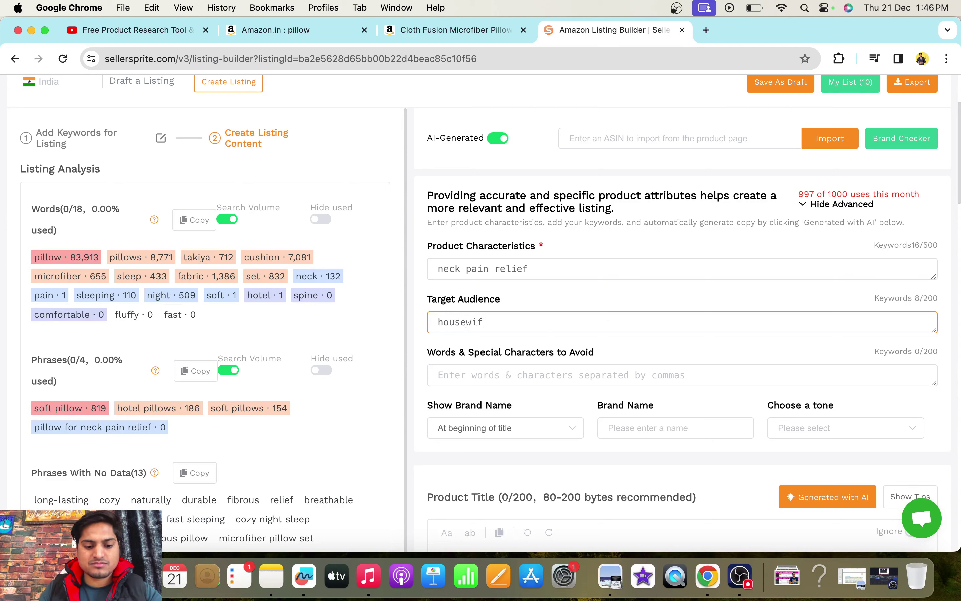
click(416, 352)
Generate the product title with AI from the entered characteristics and target audience, without a brand name or tone.
scroll(418, 345, down, 3)
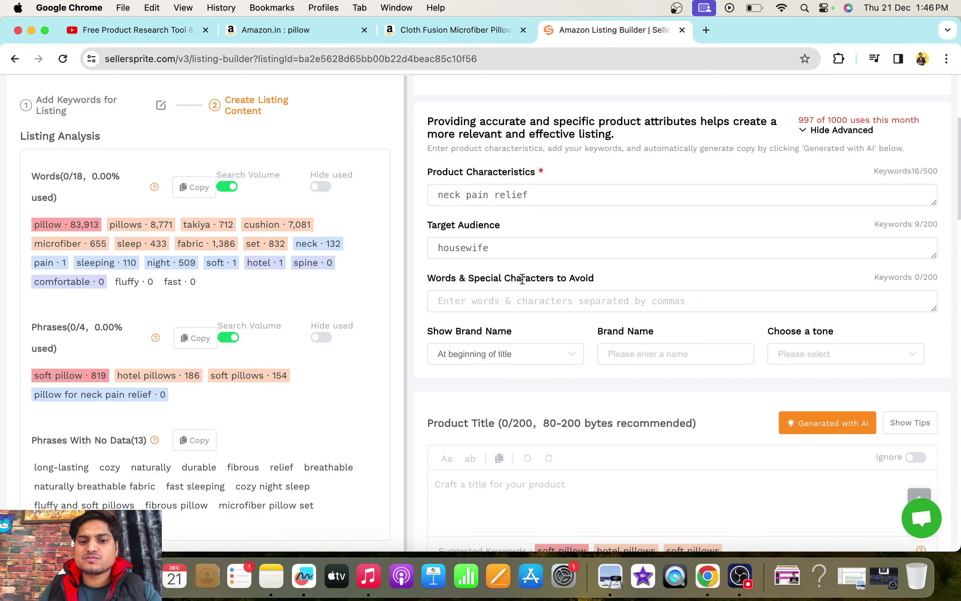
scroll(547, 303, down, 1)
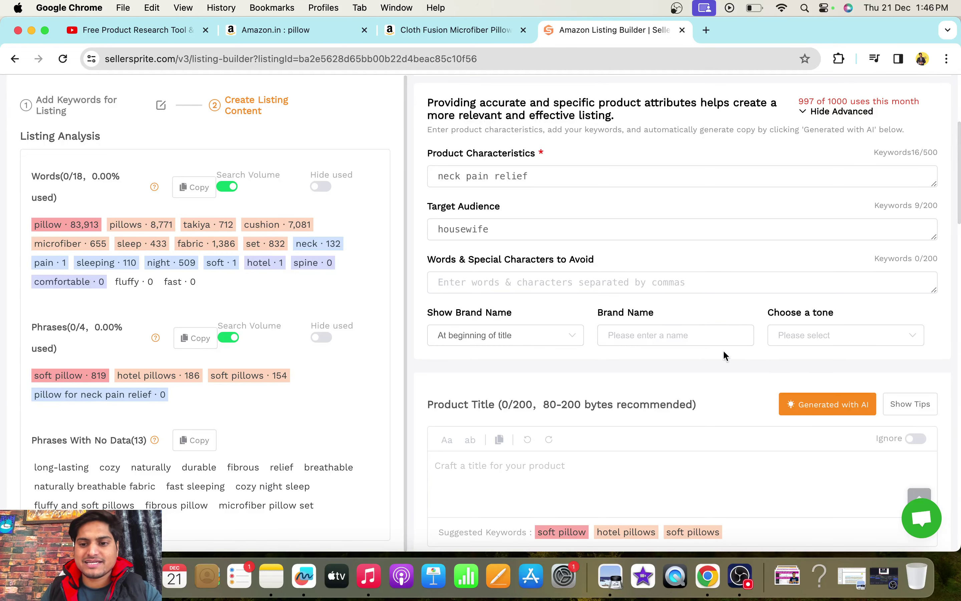
scroll(560, 362, down, 3)
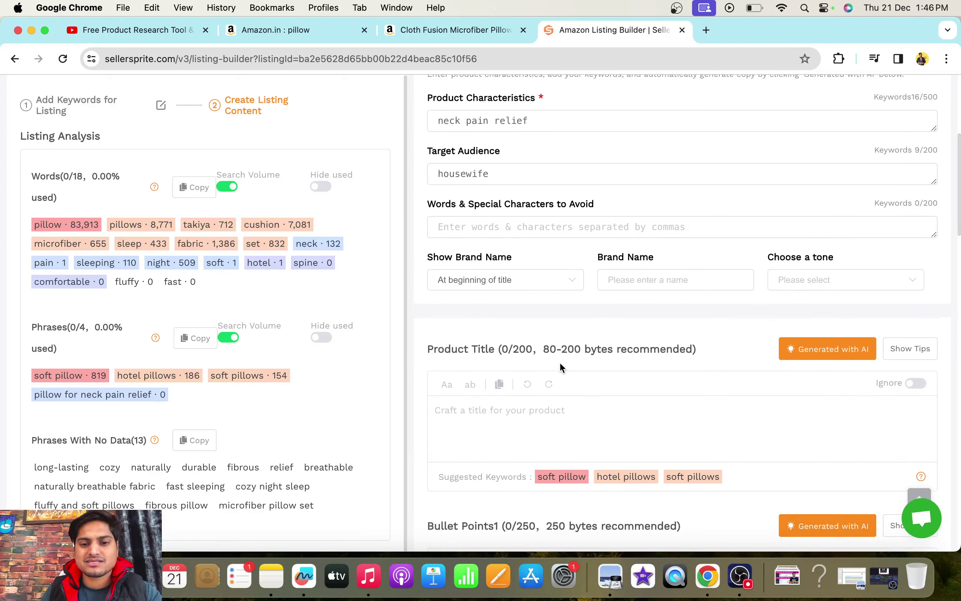
scroll(560, 362, up, 6)
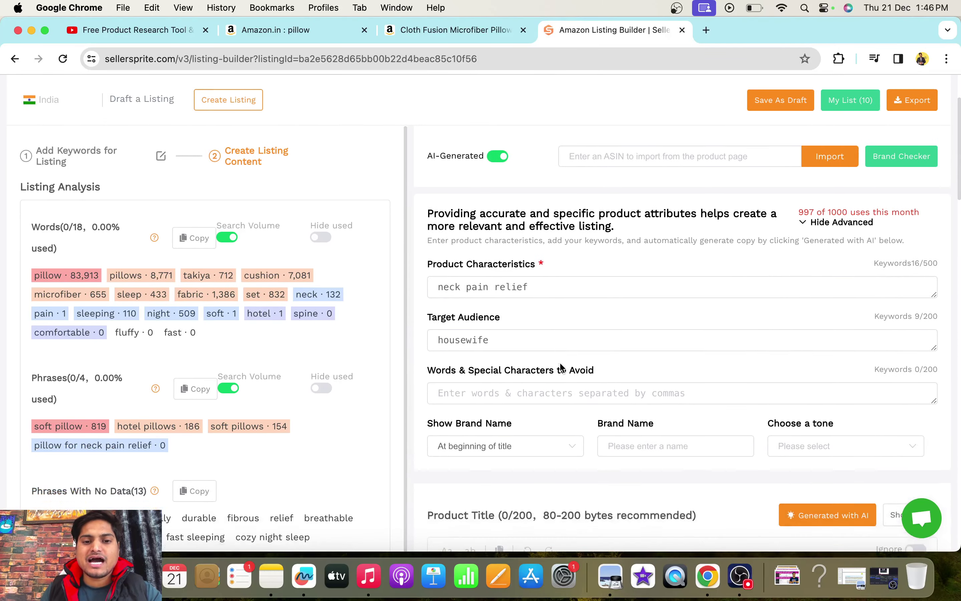
scroll(562, 368, down, 2)
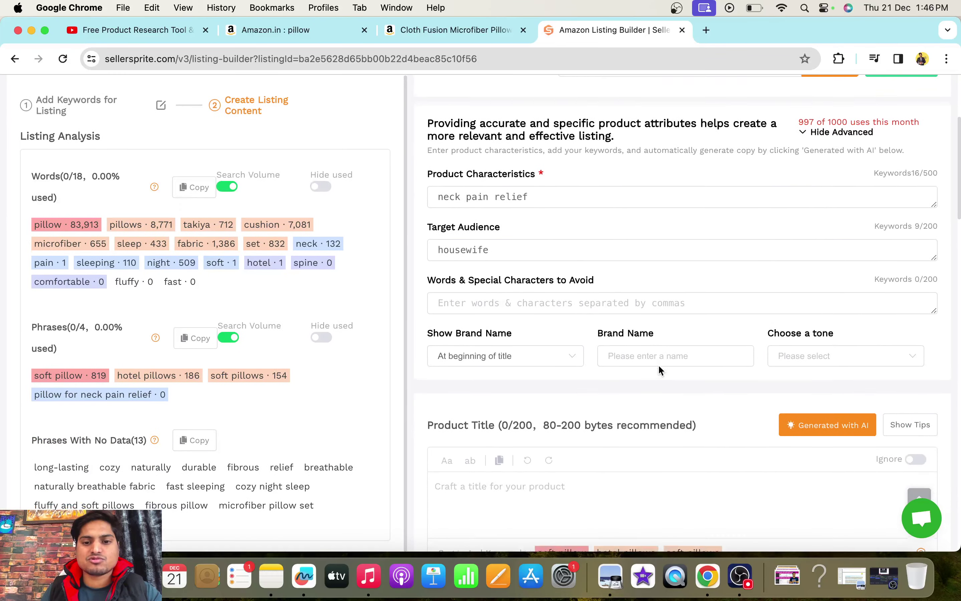
scroll(658, 364, down, 1)
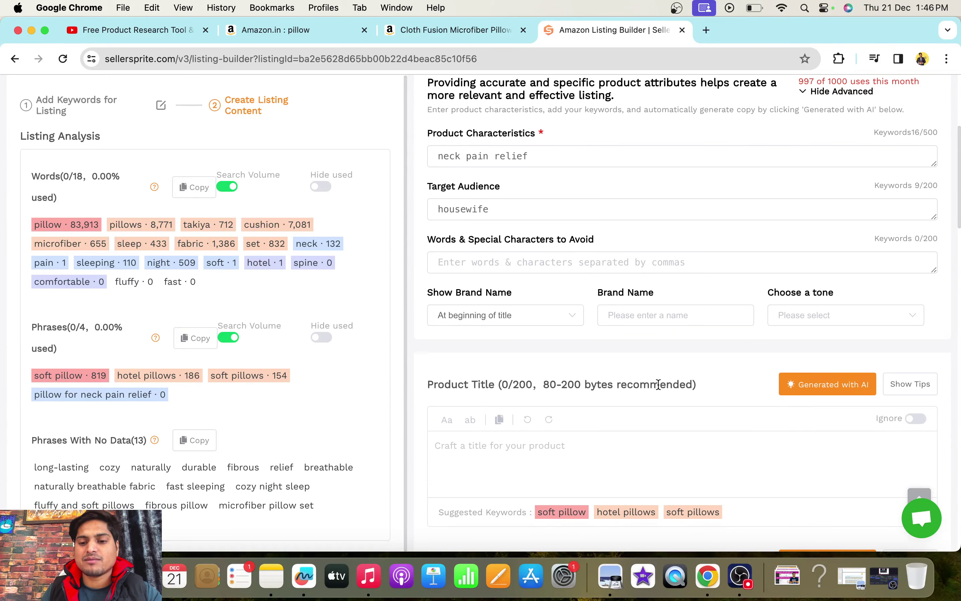
scroll(658, 384, up, 2)
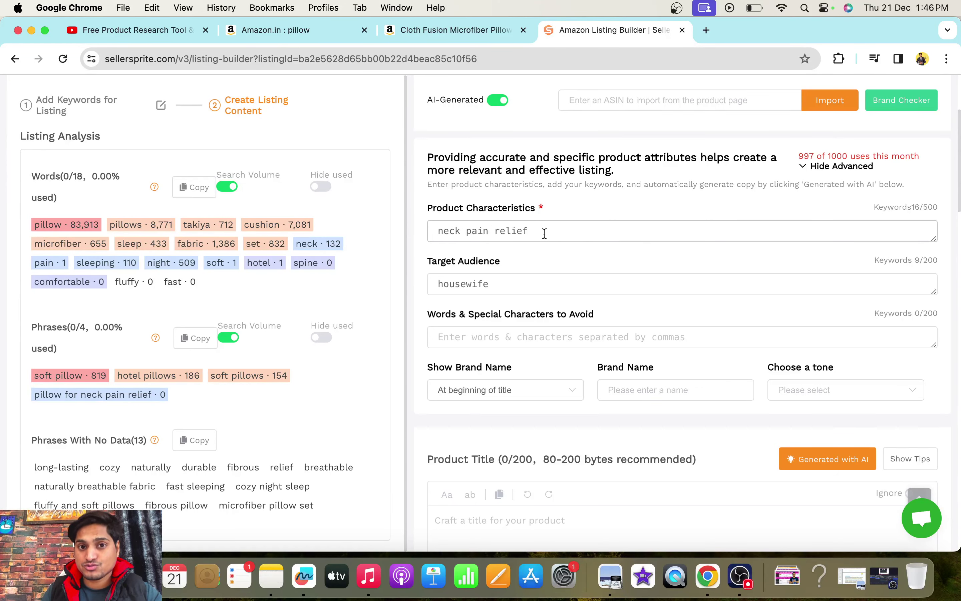
scroll(547, 230, down, 2)
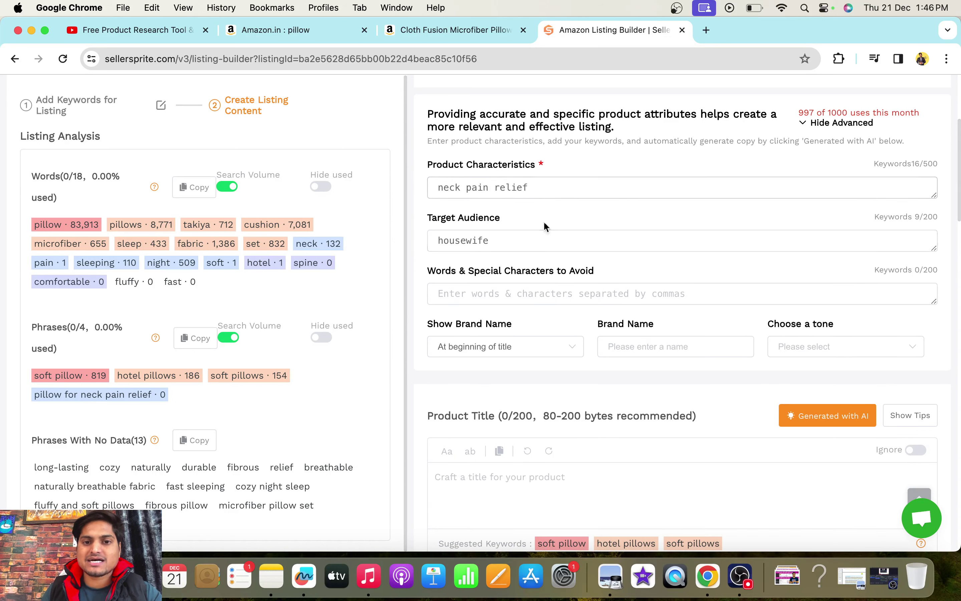
scroll(591, 379, down, 4)
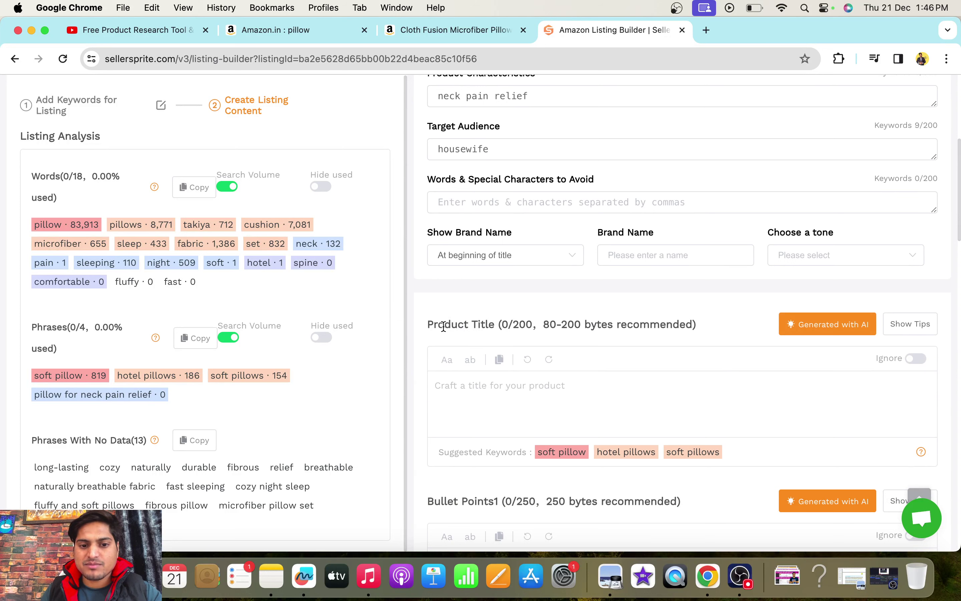
click(847, 337)
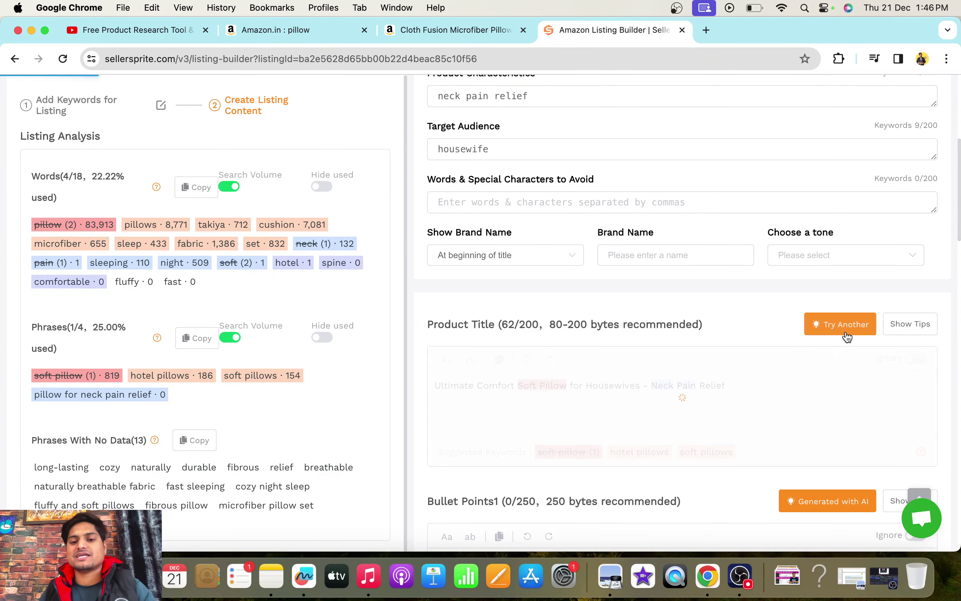
Examine the generated product title and the keywords highlighted in it, such as "Soft Pillow".
scroll(629, 414, down, 3)
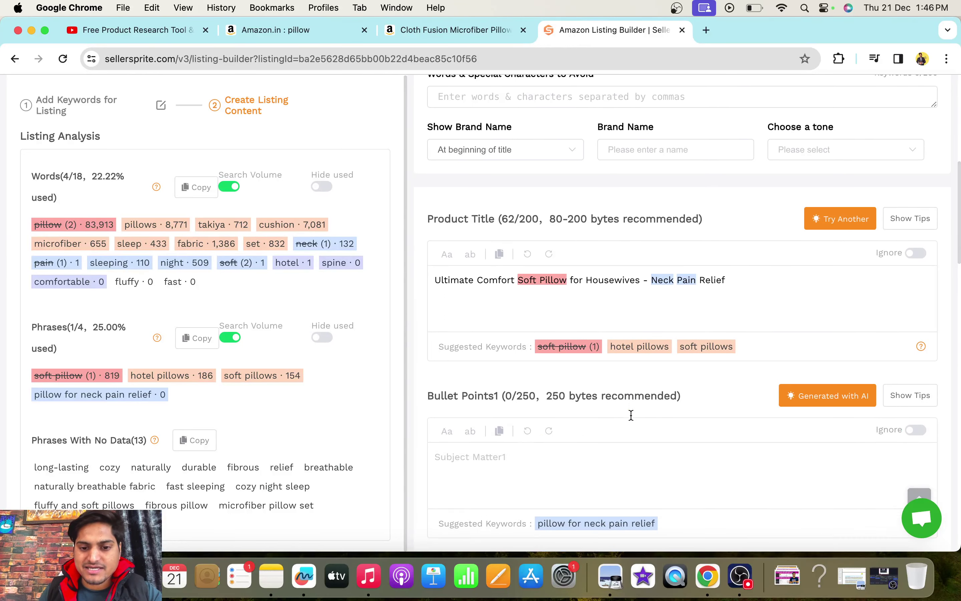
drag(433, 269, 735, 271)
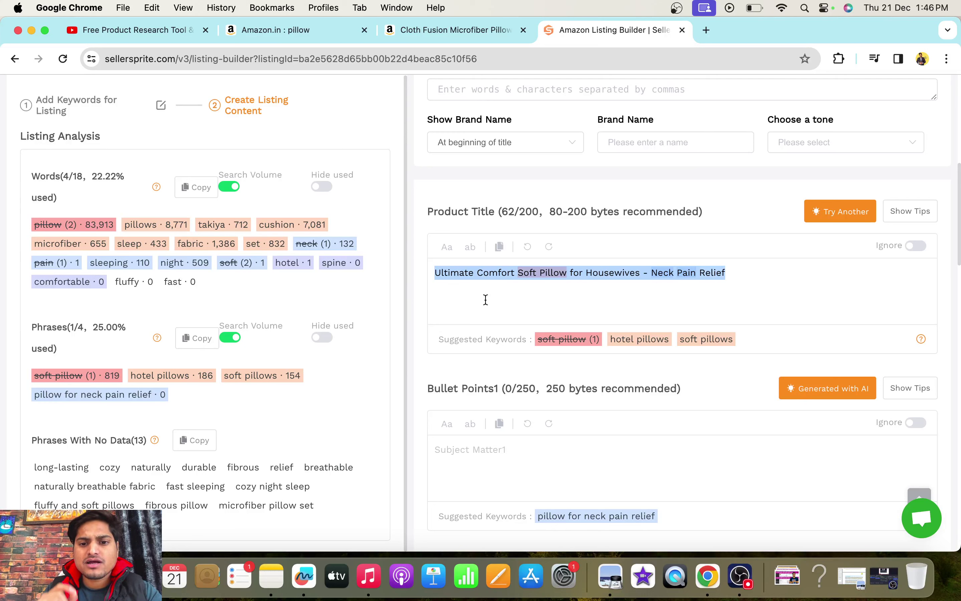
click(726, 276)
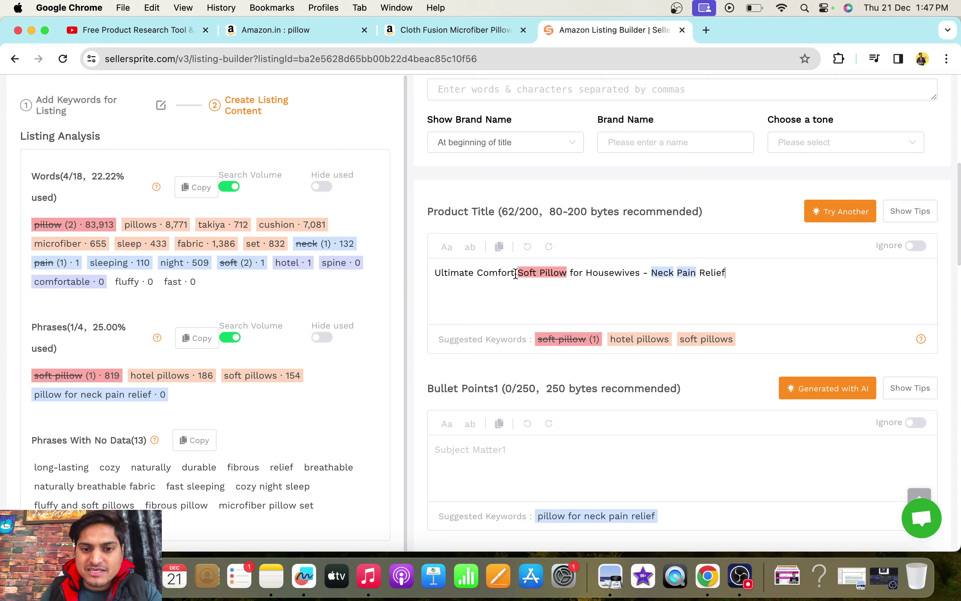
drag(518, 273, 562, 275)
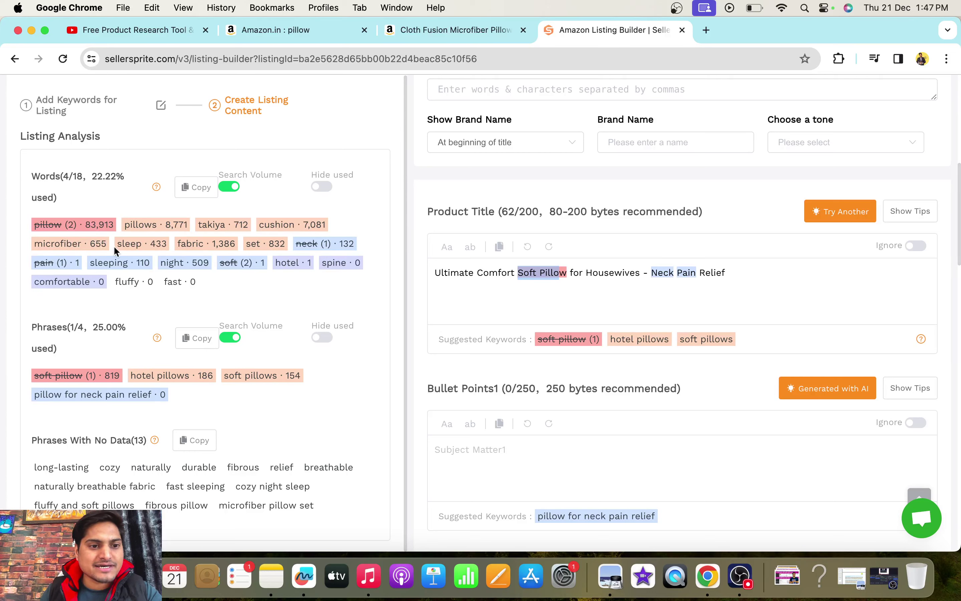
Copy the word "microfiber" from the Listing Analysis and add it after "neck pain relief" in the product characteristics.
double_click(51, 243)
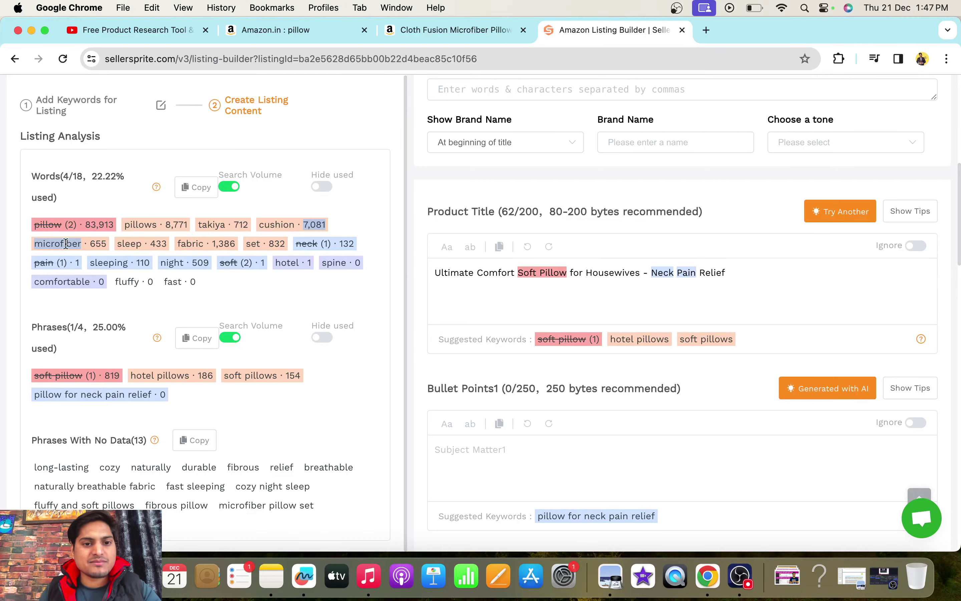
scroll(367, 285, up, 10)
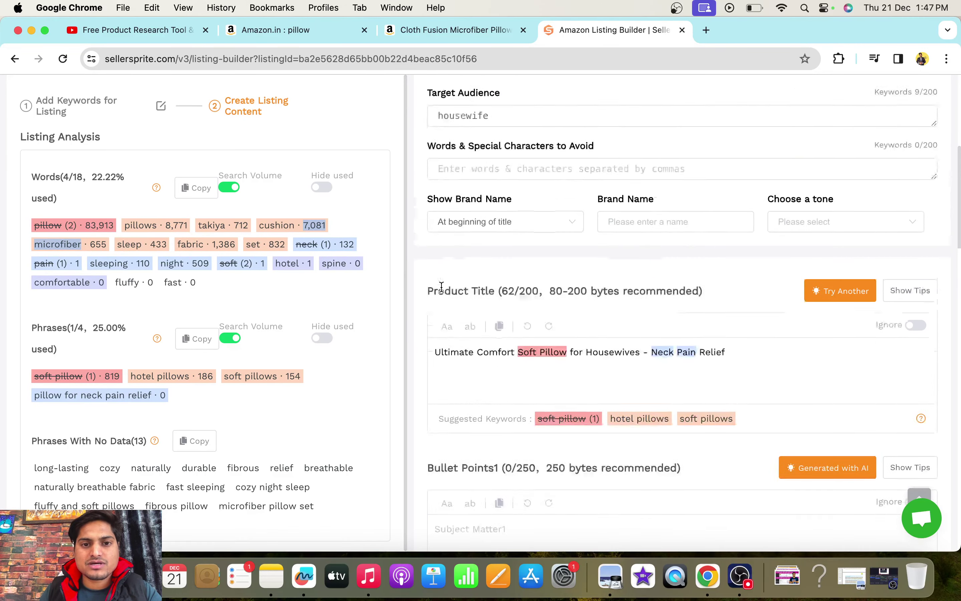
click(550, 287)
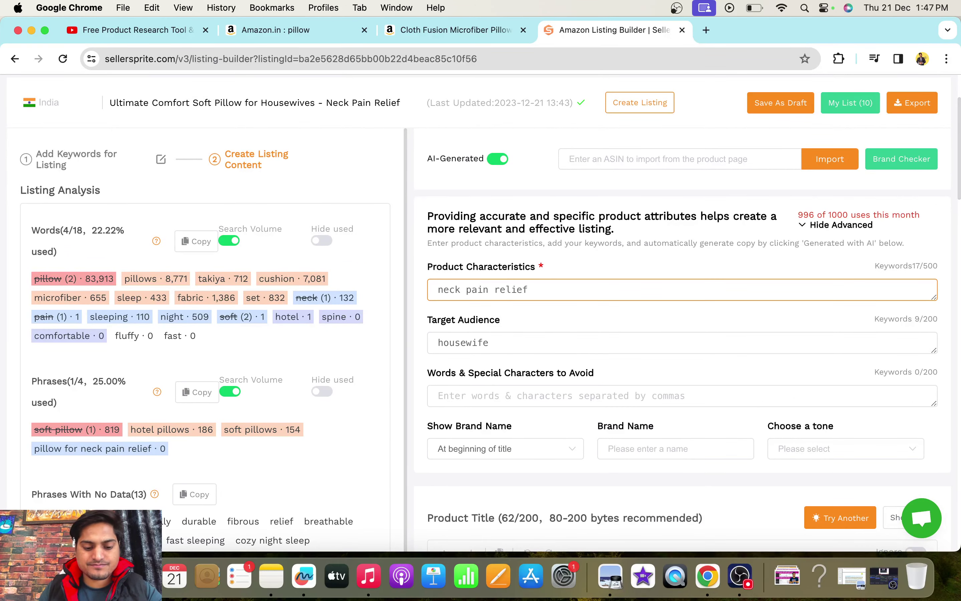
text(7,081microfiber)
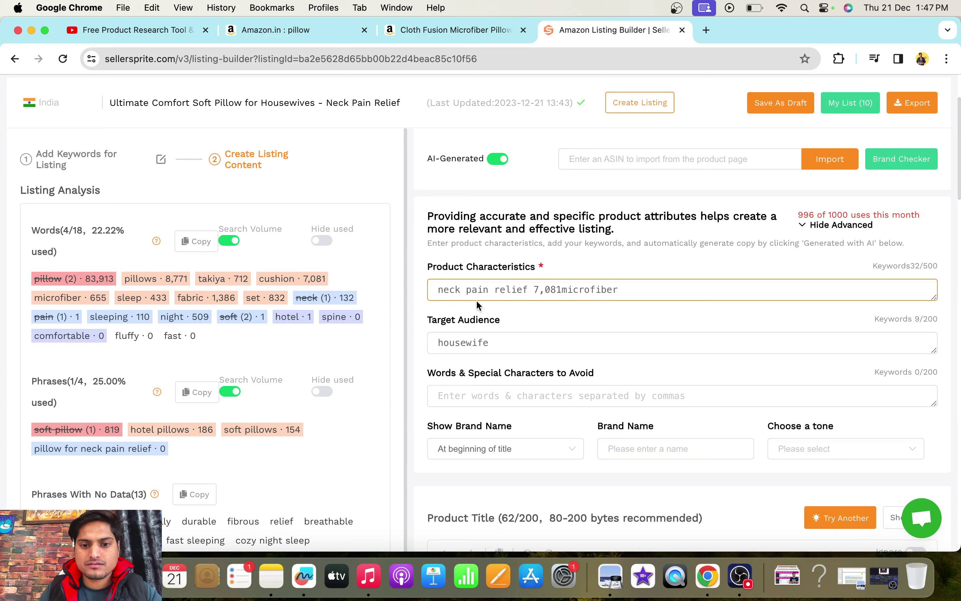
click(562, 290)
key(BackSpace)
key(BackSpace)
key(BackSpace)
key(BackSpace)
key(BackSpace)
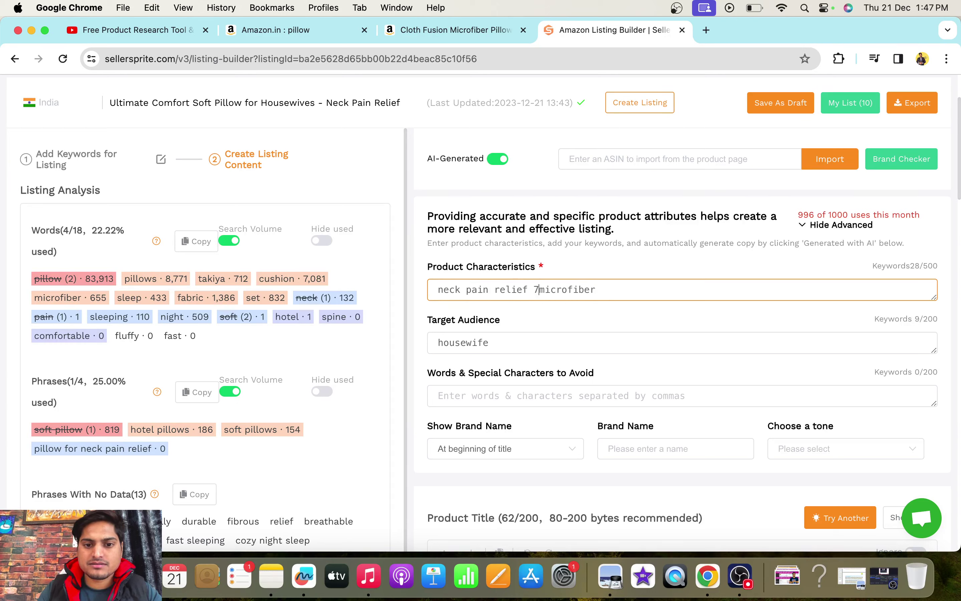
click(627, 291)
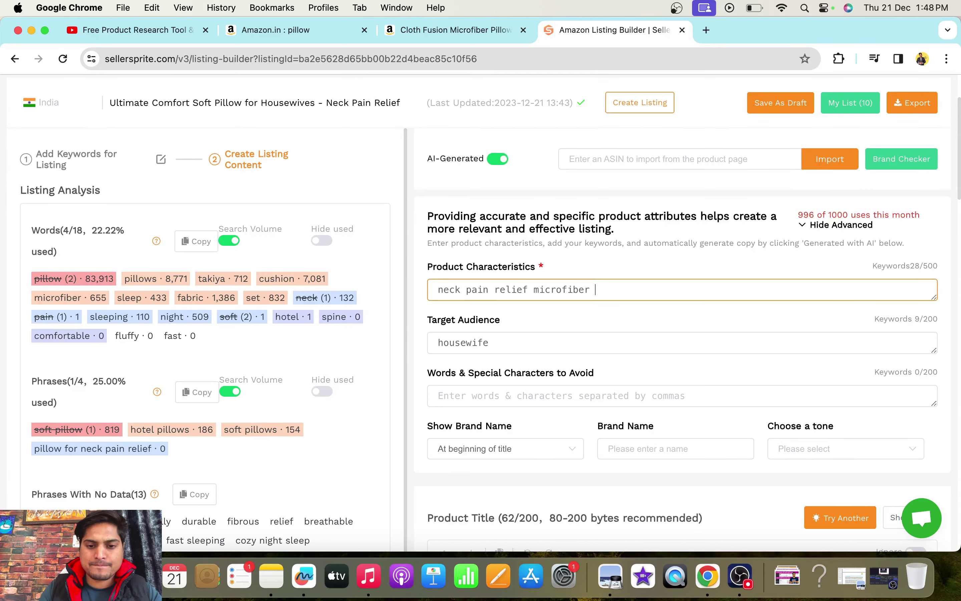
Generate another AI product title from the extended characteristics and review it against the entered attributes.
scroll(628, 325, down, 6)
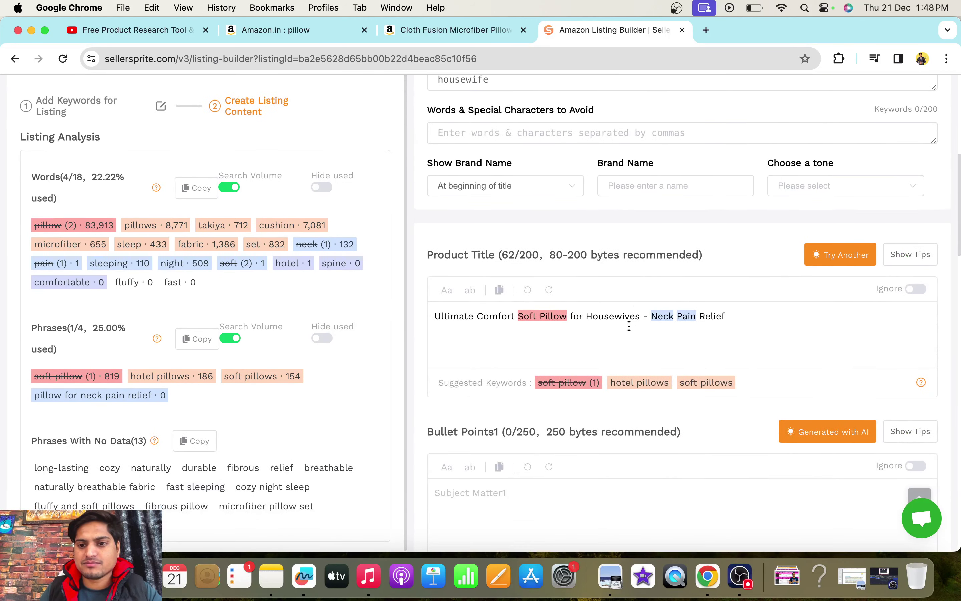
click(836, 257)
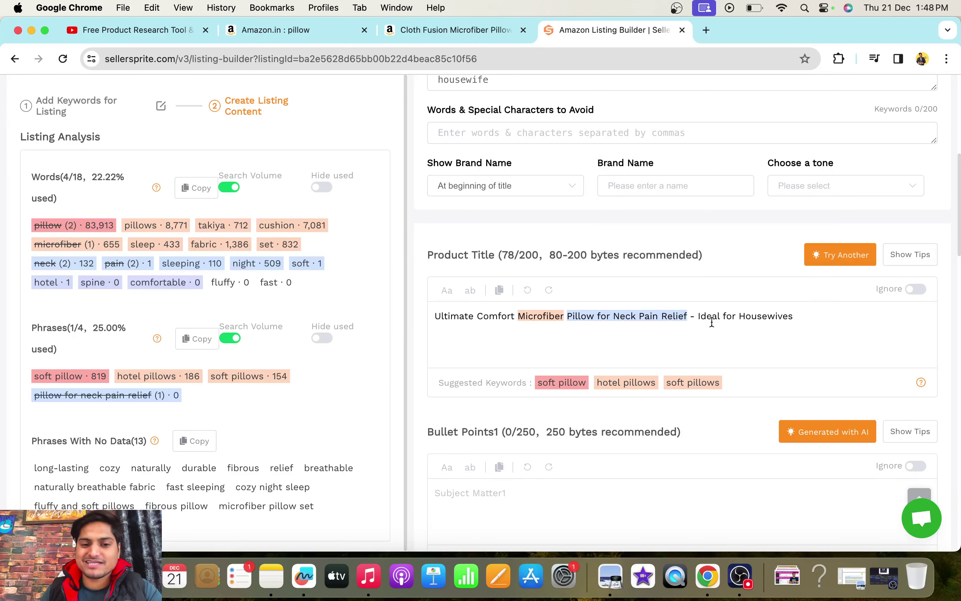
scroll(736, 320, up, 1)
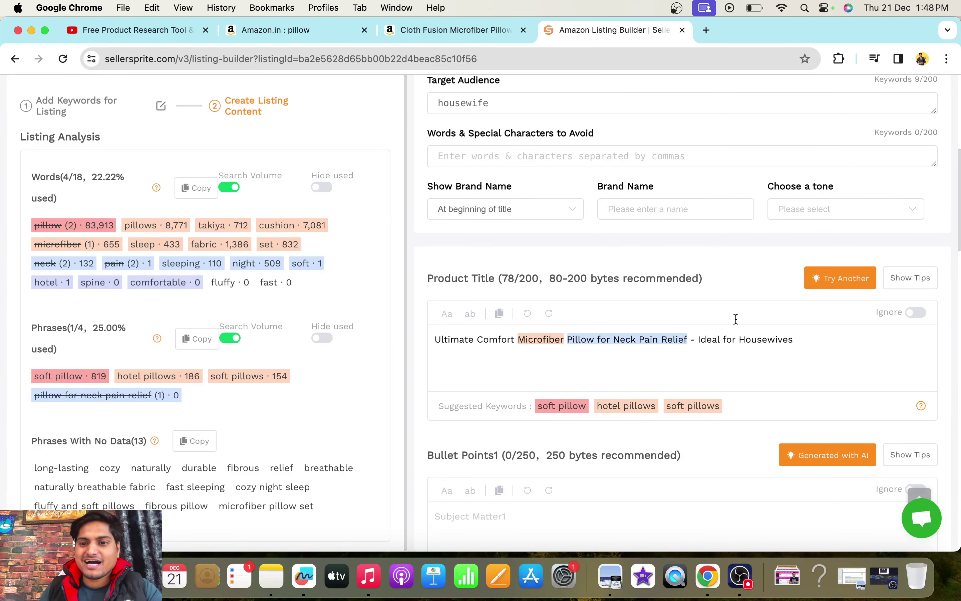
scroll(736, 320, down, 1)
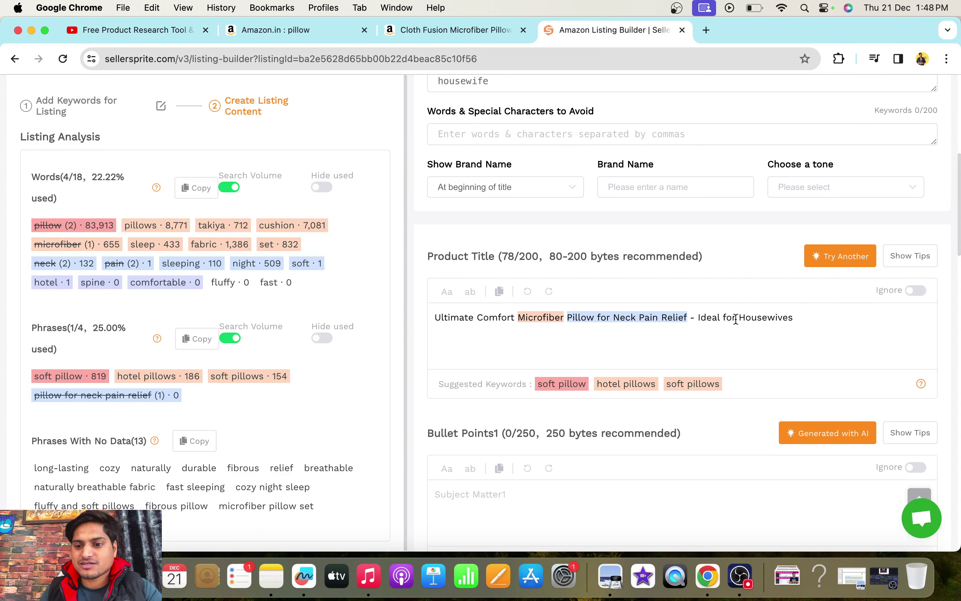
scroll(736, 319, up, 3)
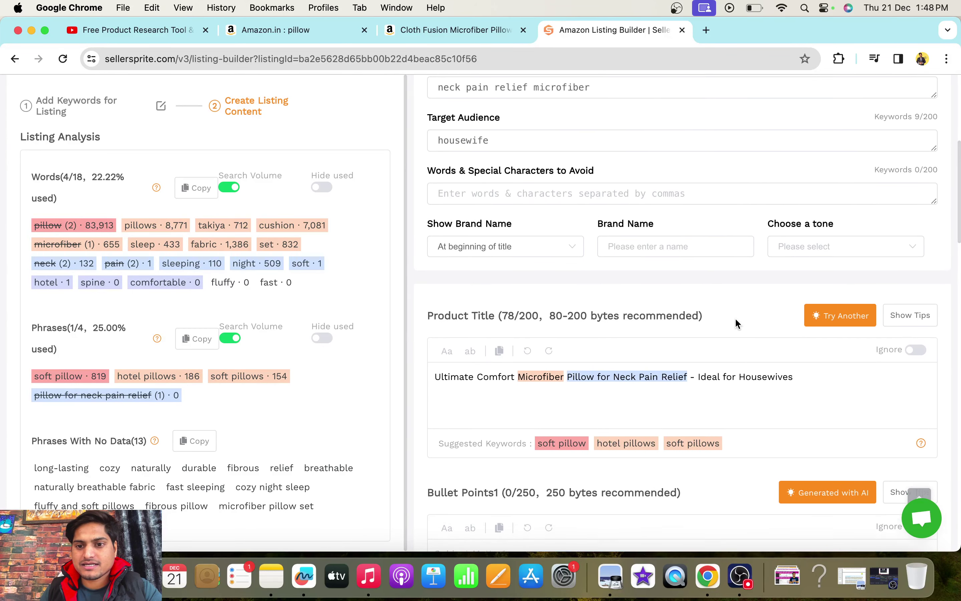
Choose the Bold tone and generate another AI product title.
scroll(736, 323, down, 1)
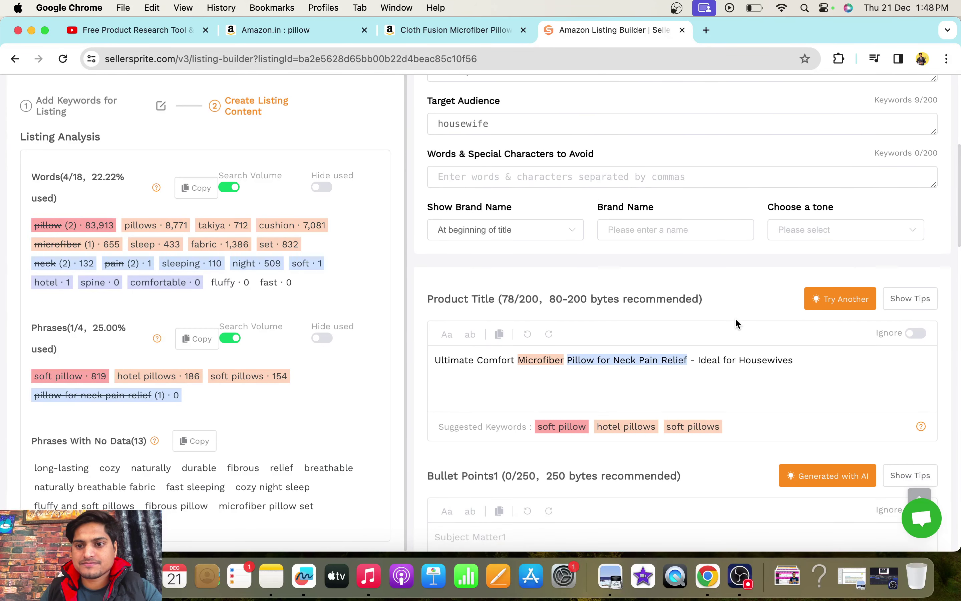
click(809, 232)
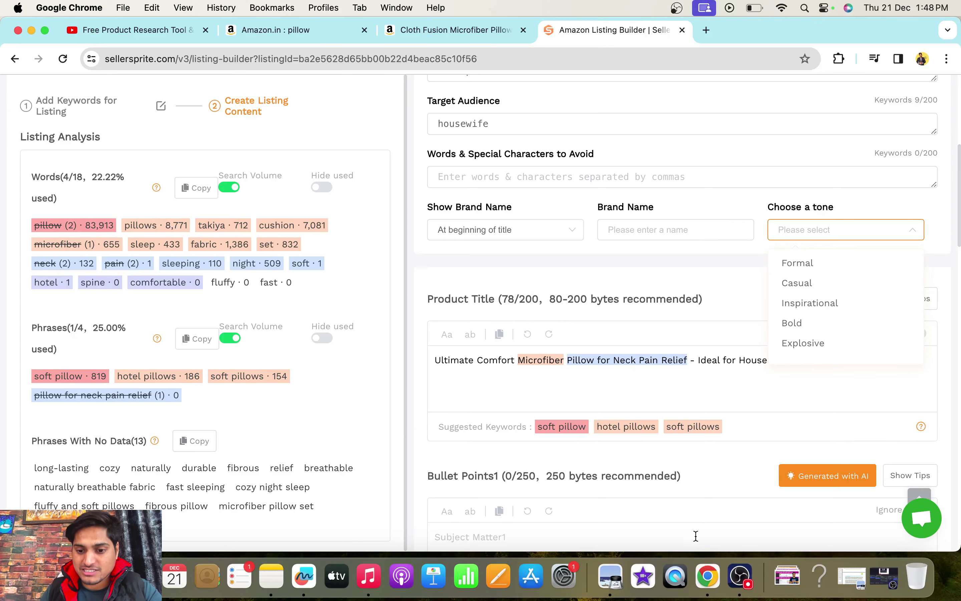
click(742, 576)
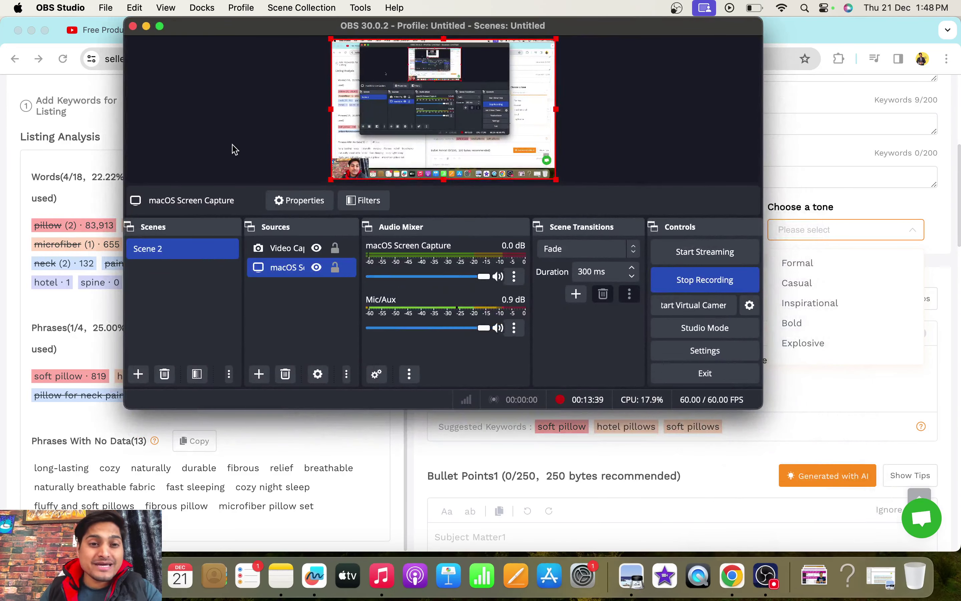
click(146, 26)
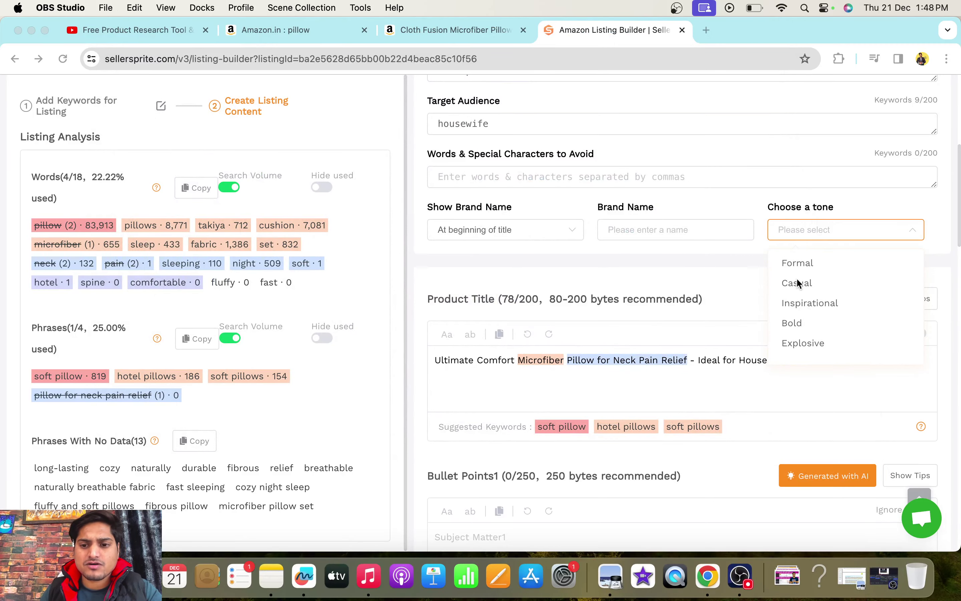
click(801, 329)
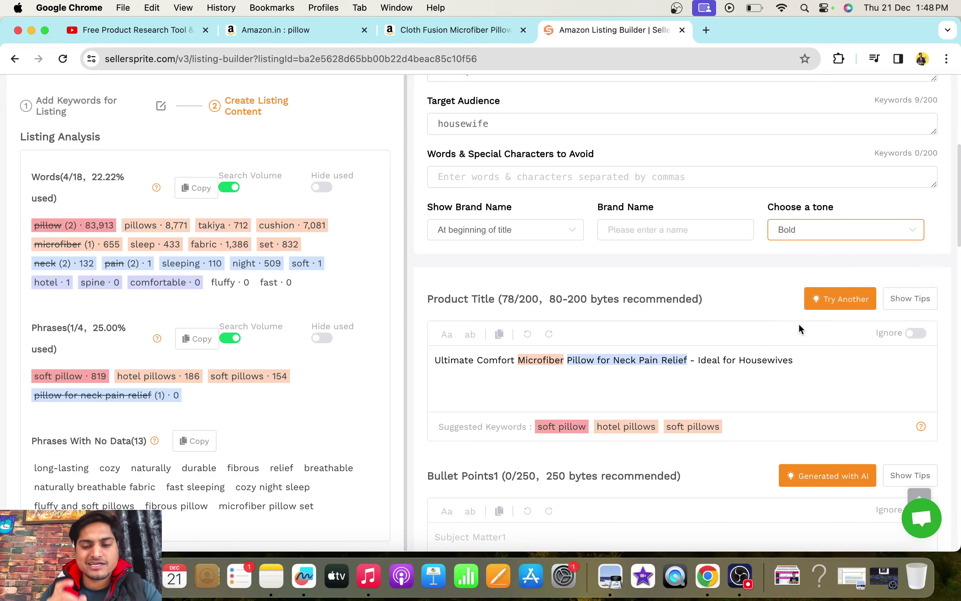
click(829, 305)
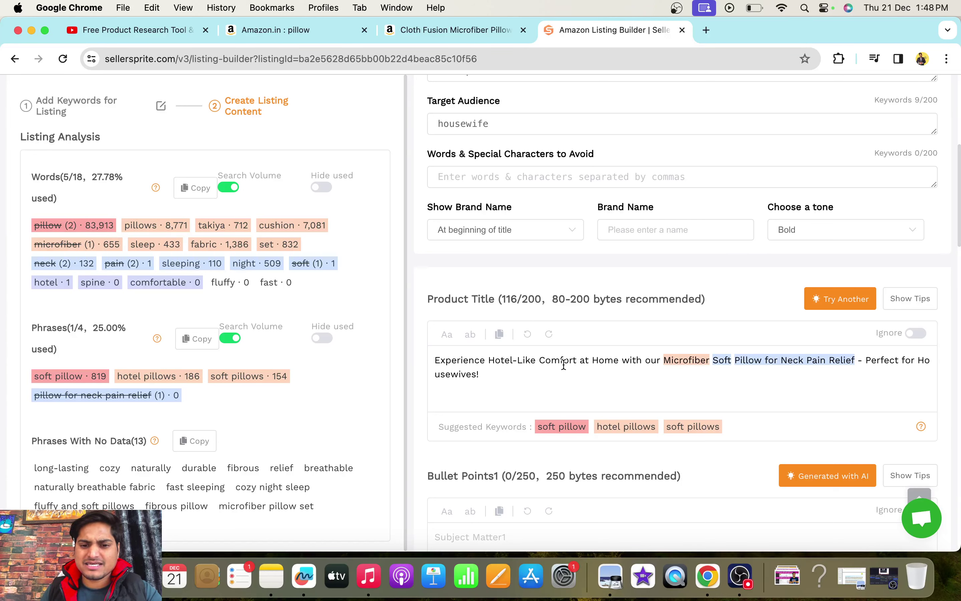
Change the tone to Explosive, generate a new AI product title, and check its length against the recommended size.
click(801, 233)
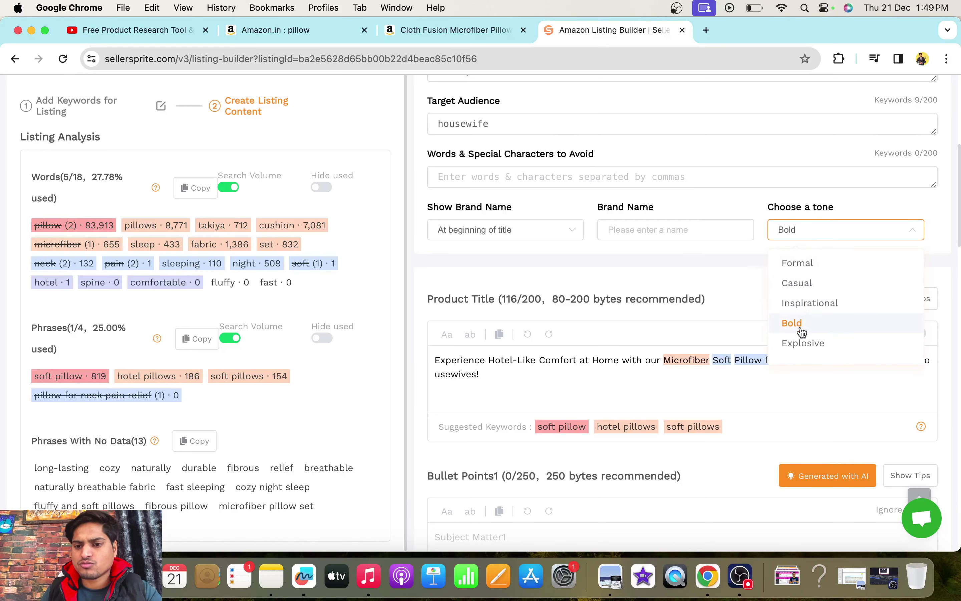
click(802, 341)
click(834, 300)
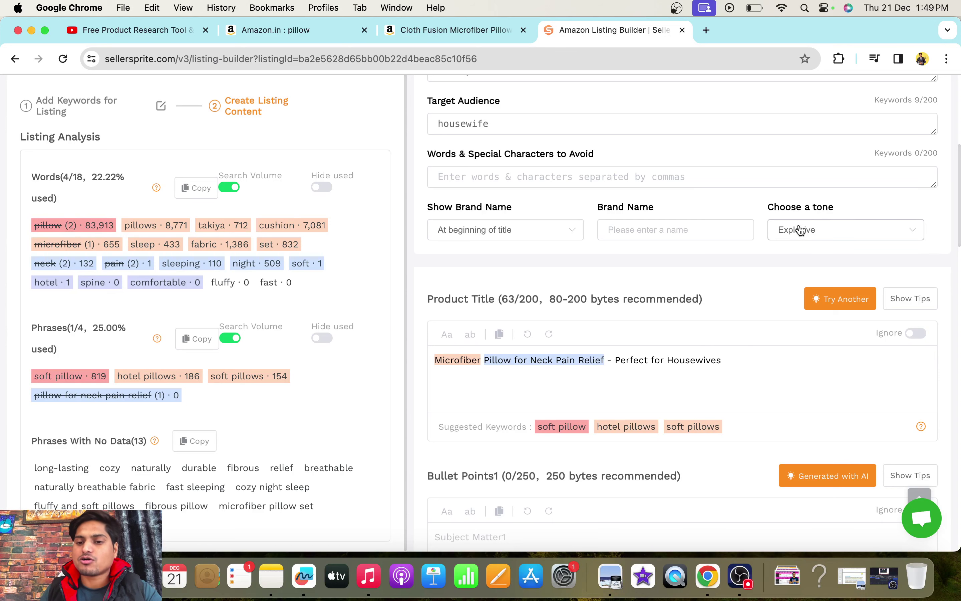
scroll(709, 270, up, 3)
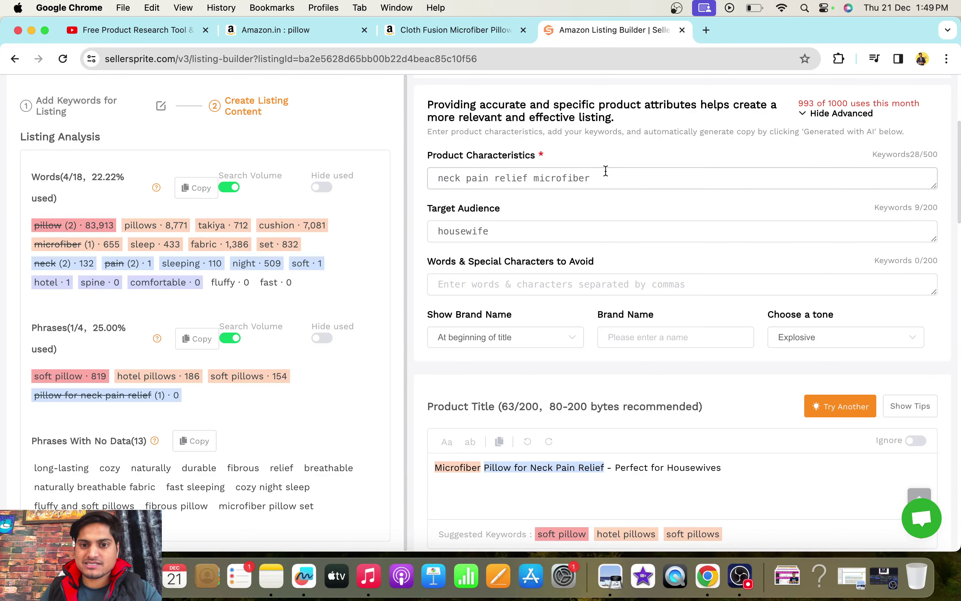
scroll(584, 313, down, 5)
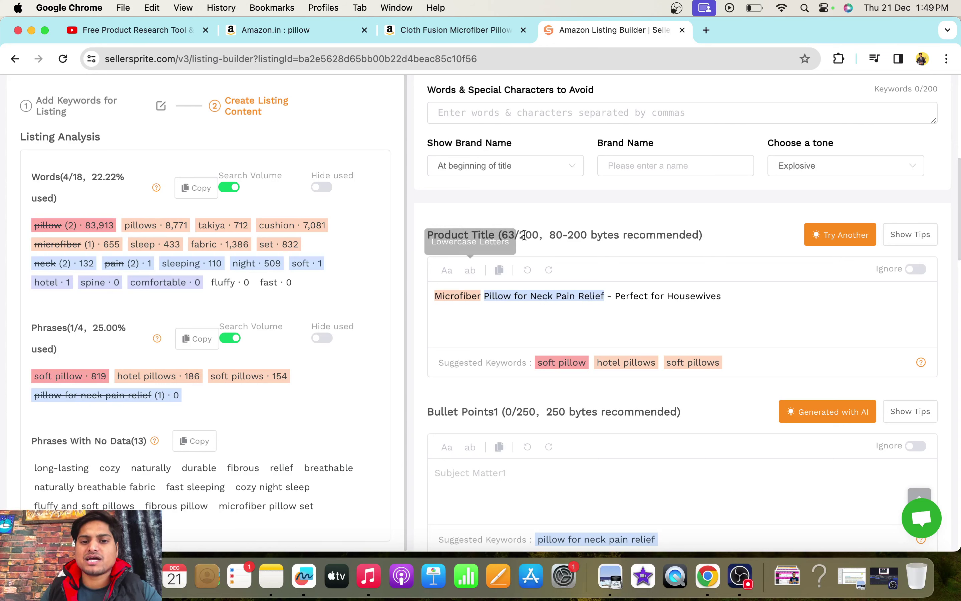
drag(504, 235, 536, 236)
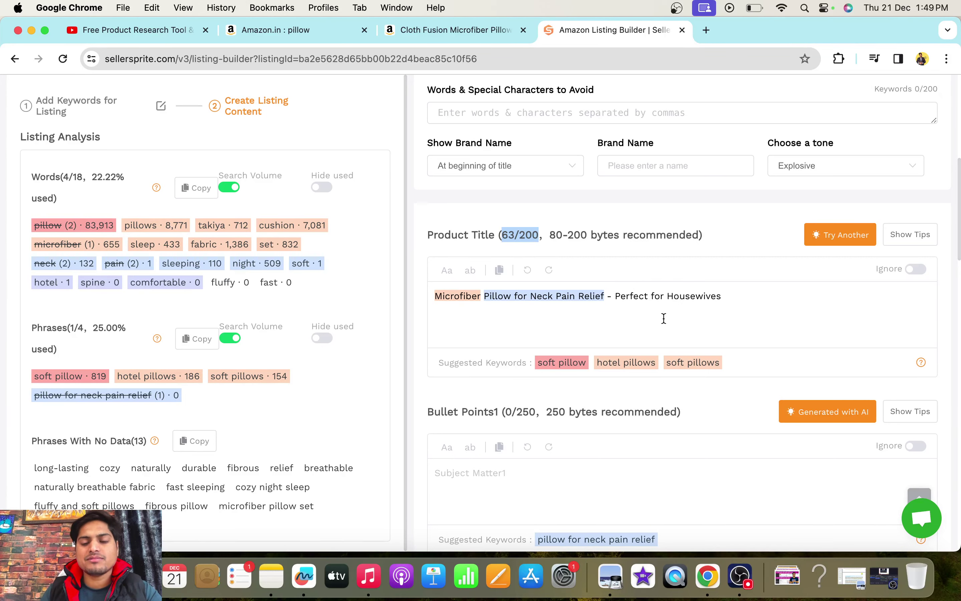
Generate the five bullet points with AI and review their text against the keywords in the Listing Analysis.
scroll(655, 321, down, 2)
scroll(656, 321, down, 2)
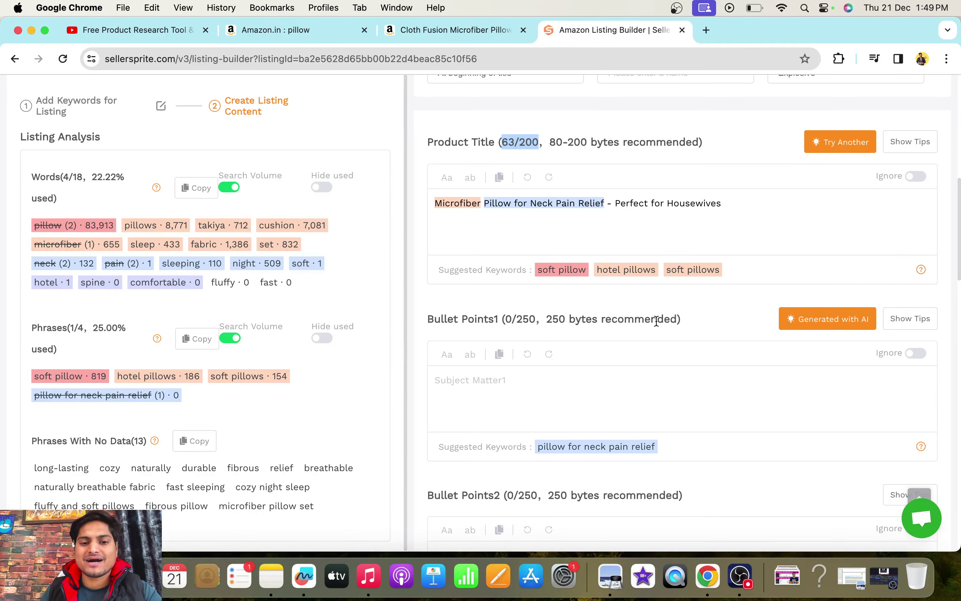
scroll(656, 321, down, 2)
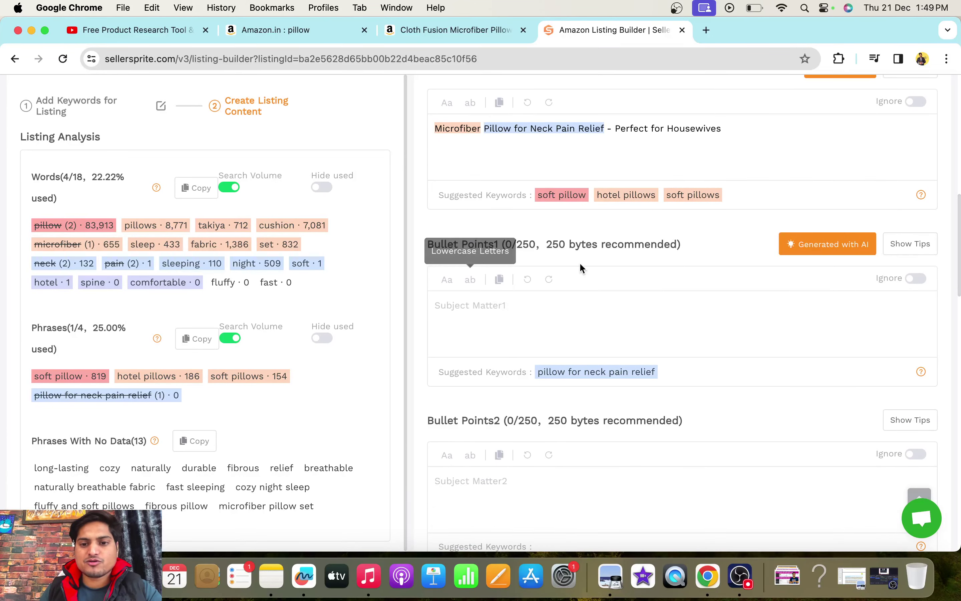
click(840, 243)
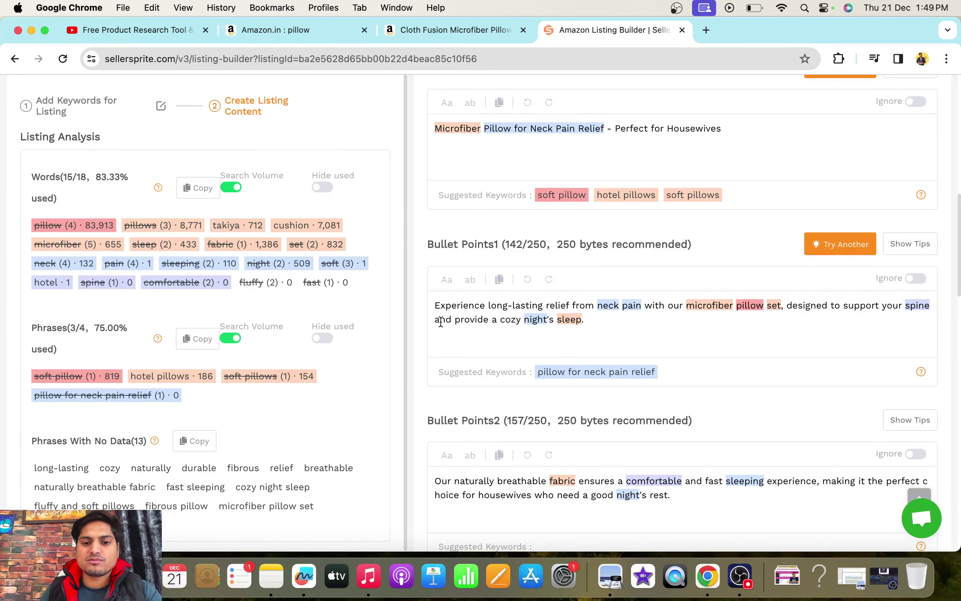
scroll(507, 333, down, 10)
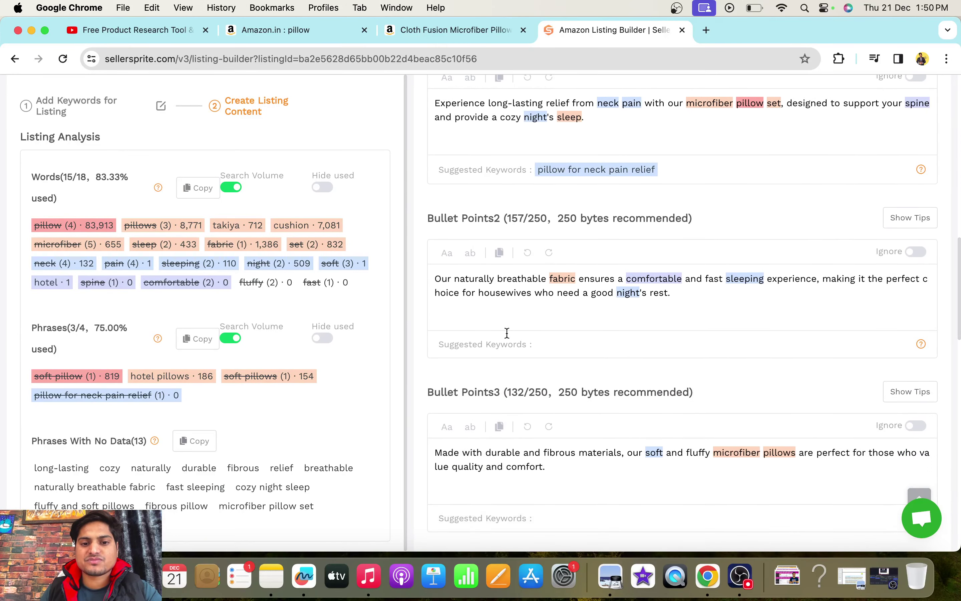
scroll(507, 333, down, 6)
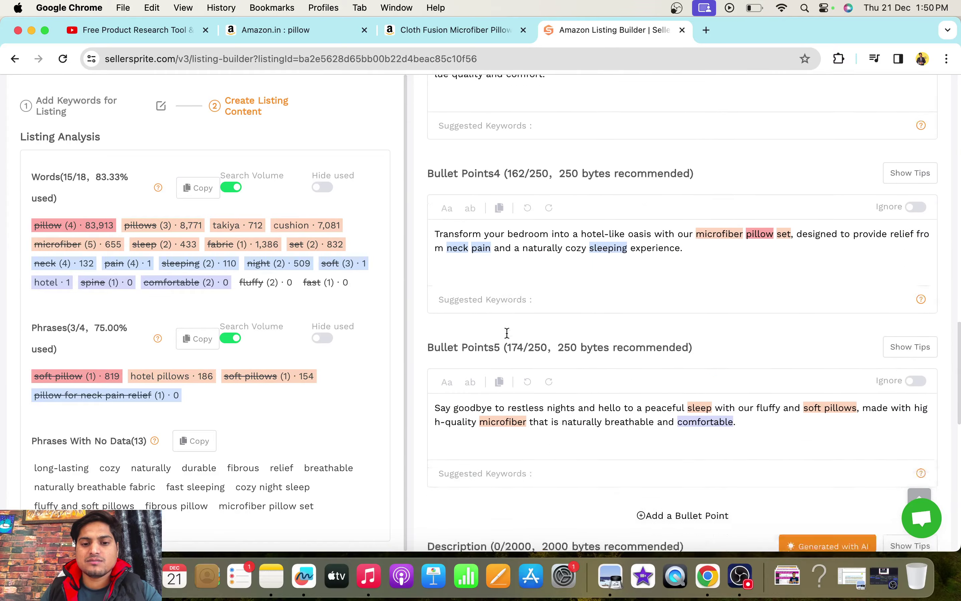
scroll(519, 338, up, 15)
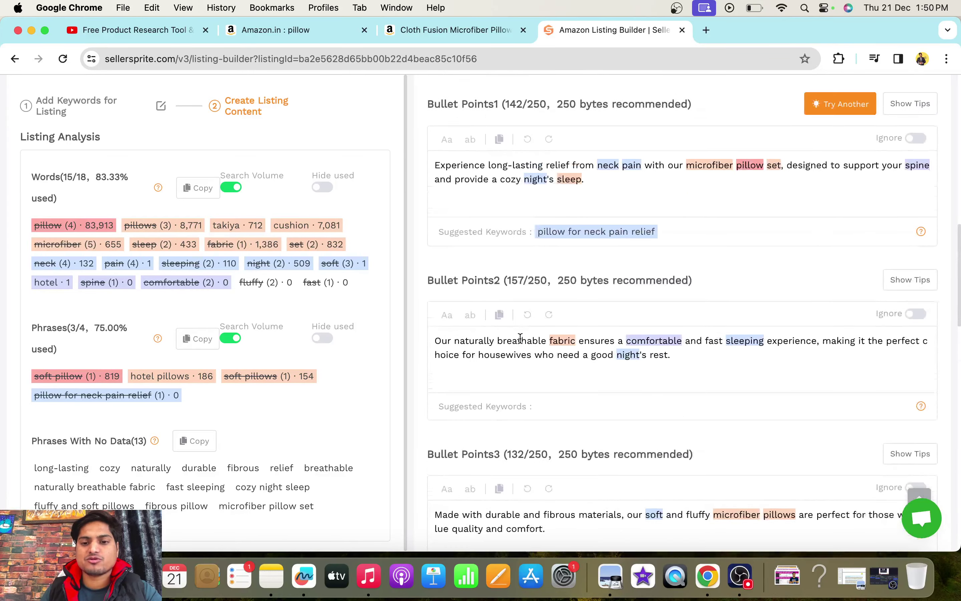
scroll(520, 340, down, 3)
scroll(520, 337, down, 3)
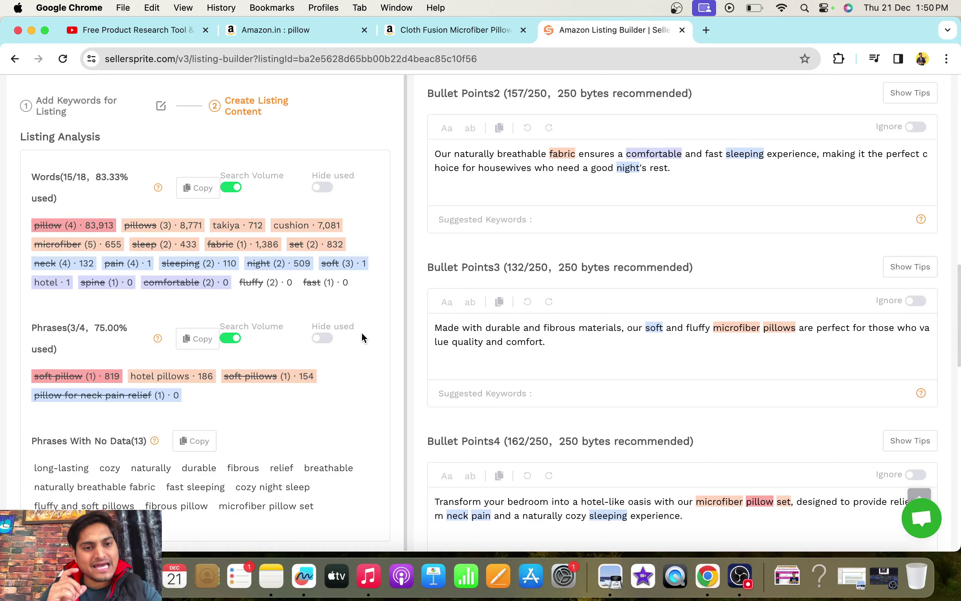
Generate the product description with AI and review the keywords used in it.
scroll(647, 424, down, 10)
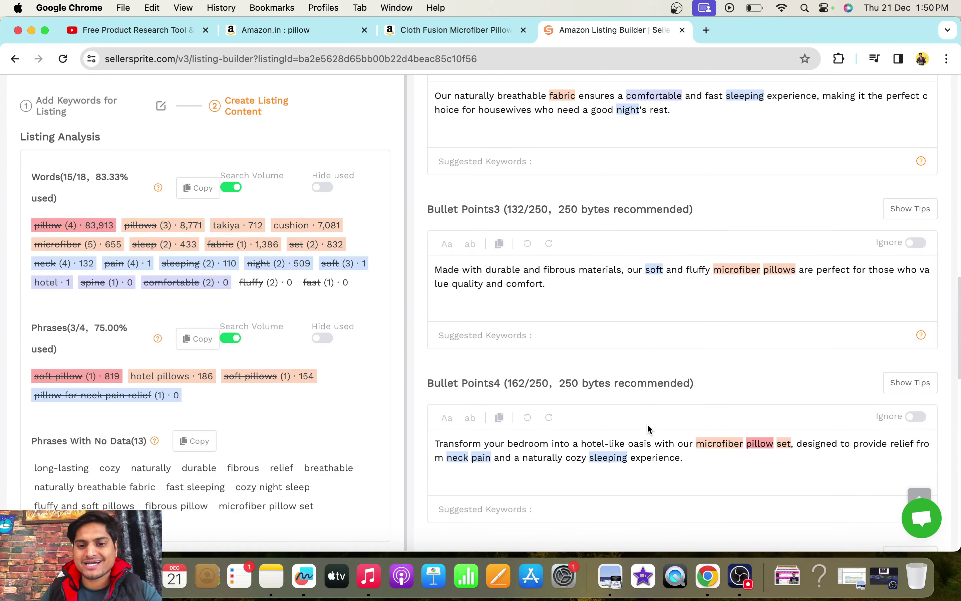
scroll(648, 424, down, 5)
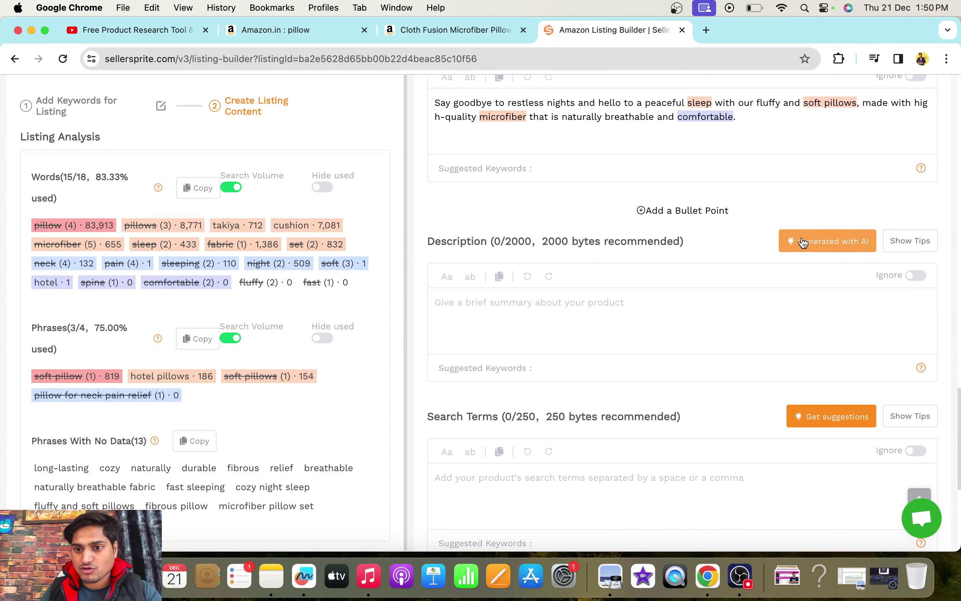
click(820, 244)
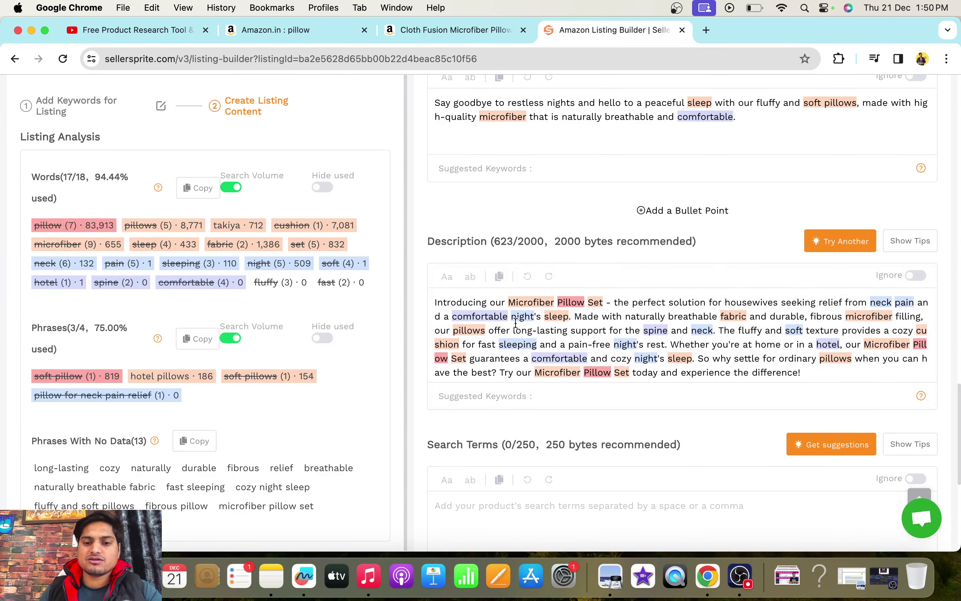
scroll(516, 324, down, 2)
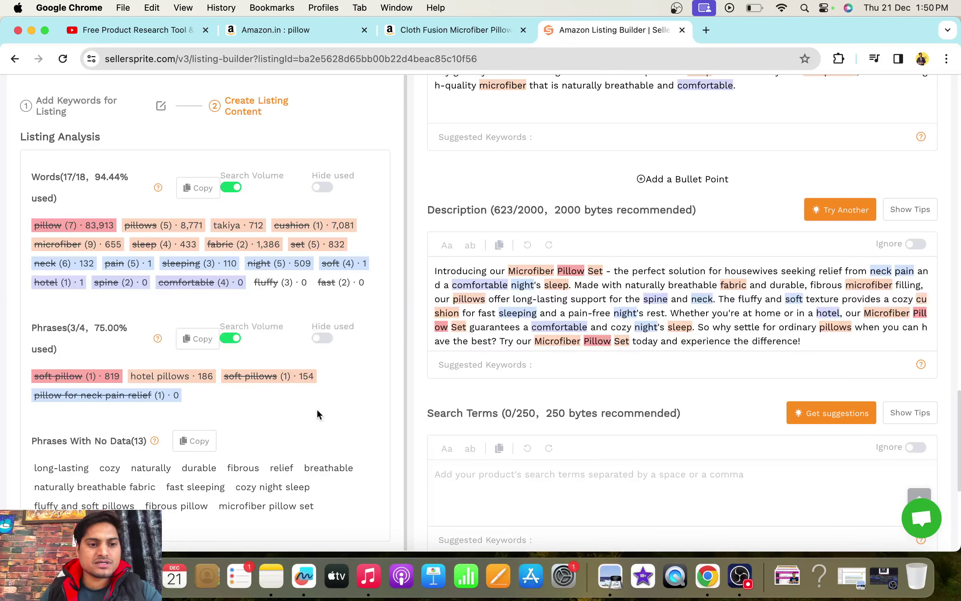
Fill the Search Terms with the suggested keywords and review them, including the word "sleep".
scroll(477, 448, down, 1)
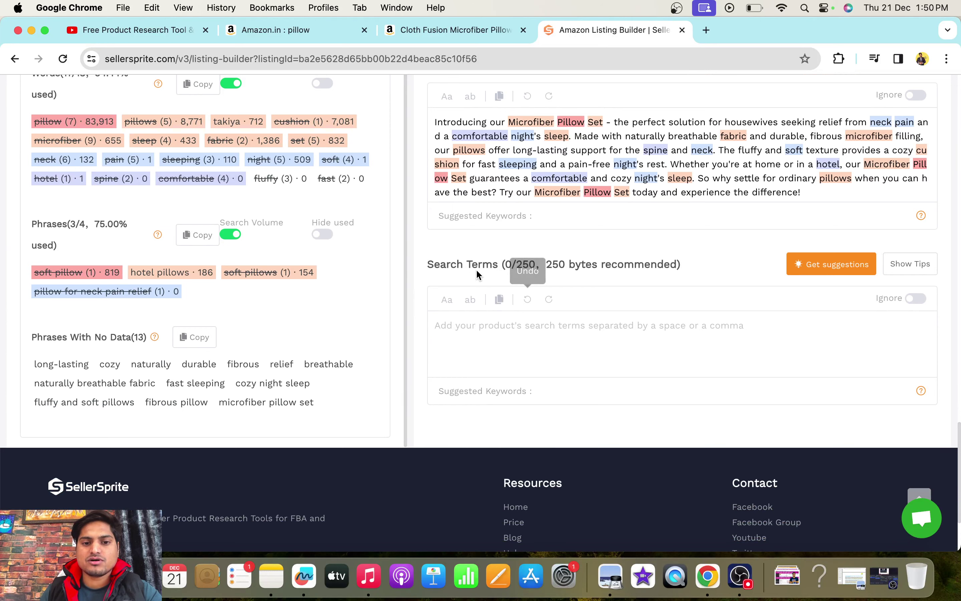
scroll(582, 236, up, 2)
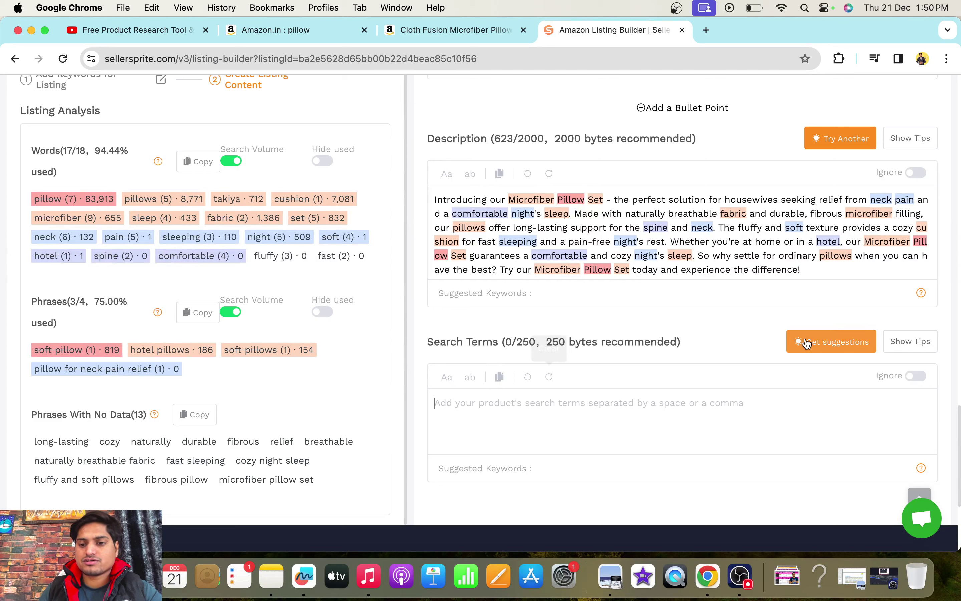
click(823, 344)
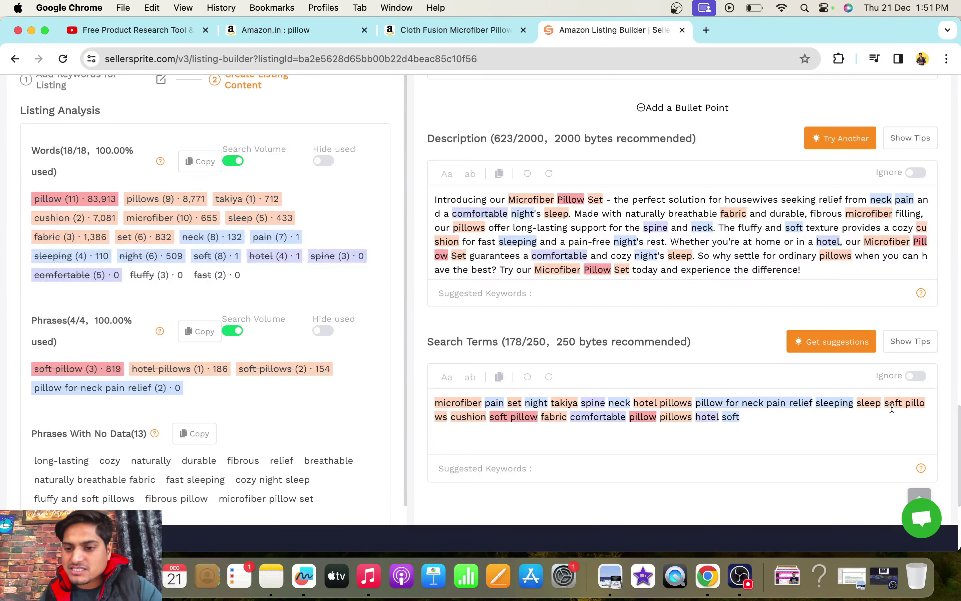
double_click(869, 404)
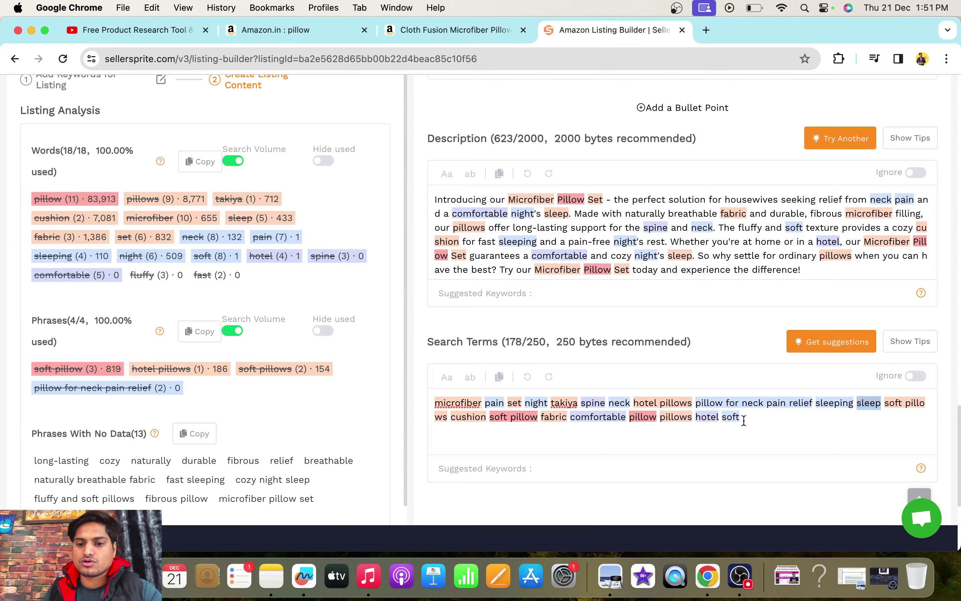
scroll(747, 425, up, 2)
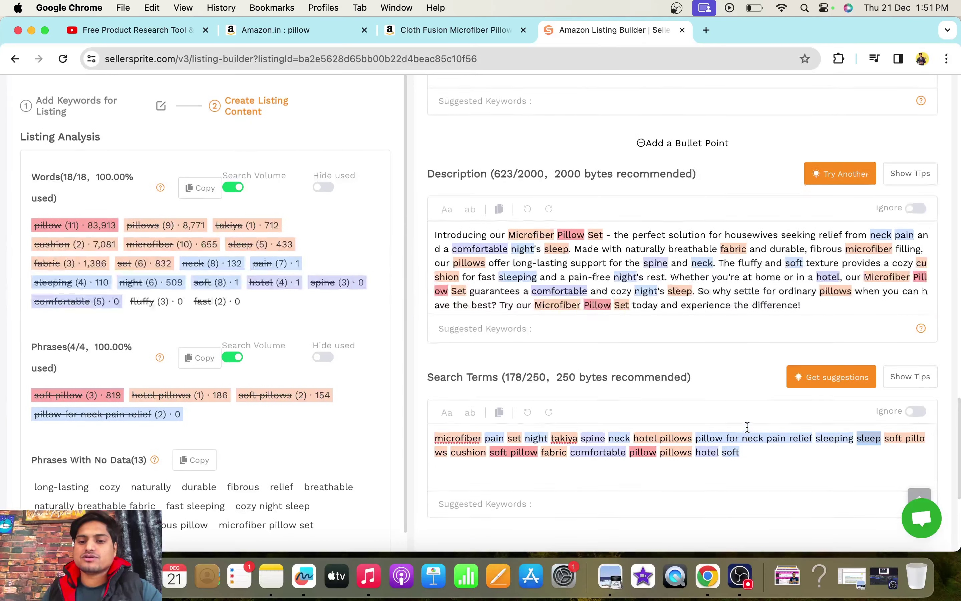
scroll(499, 427, up, 20)
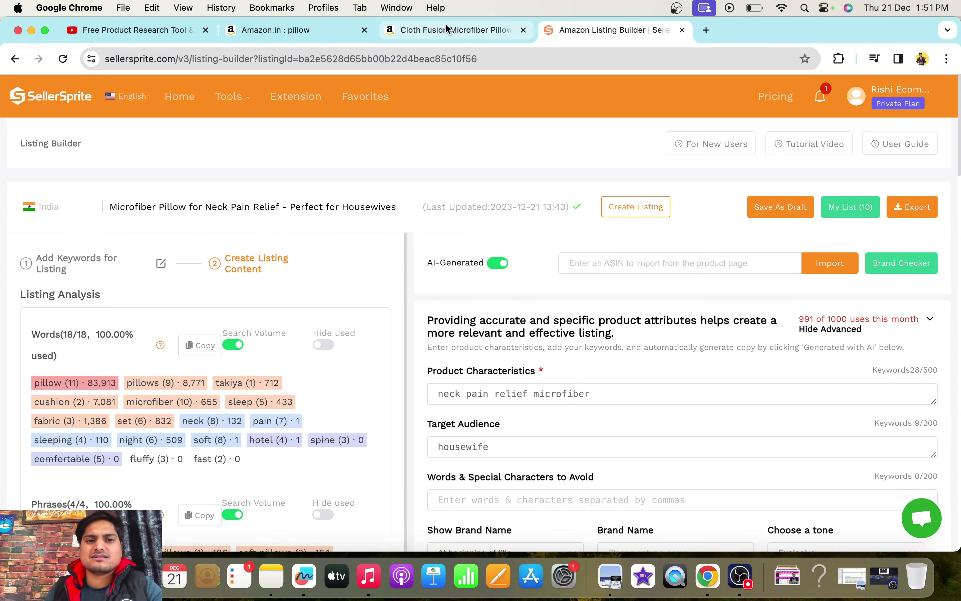
click(473, 31)
click(310, 32)
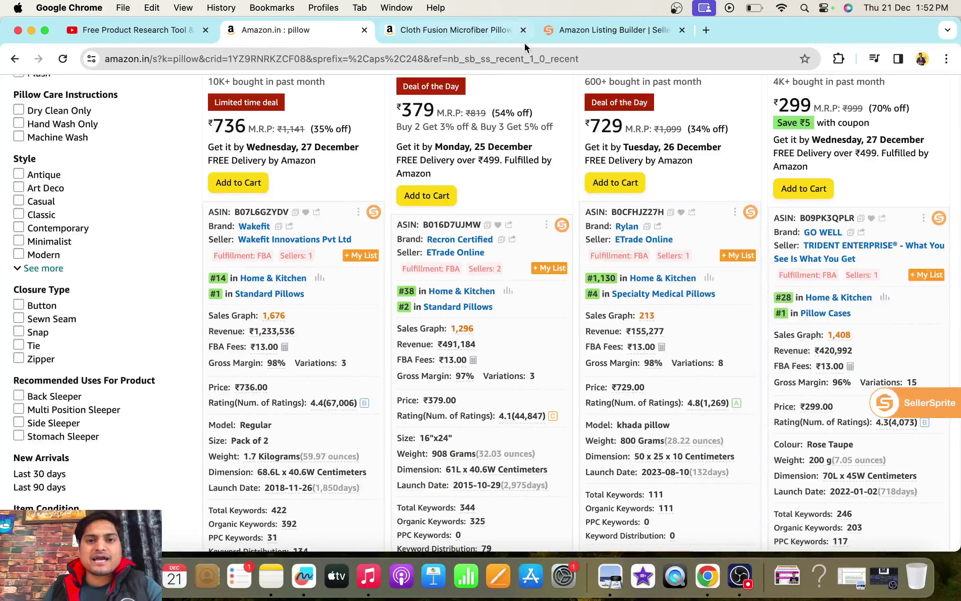
click(611, 30)
click(741, 578)
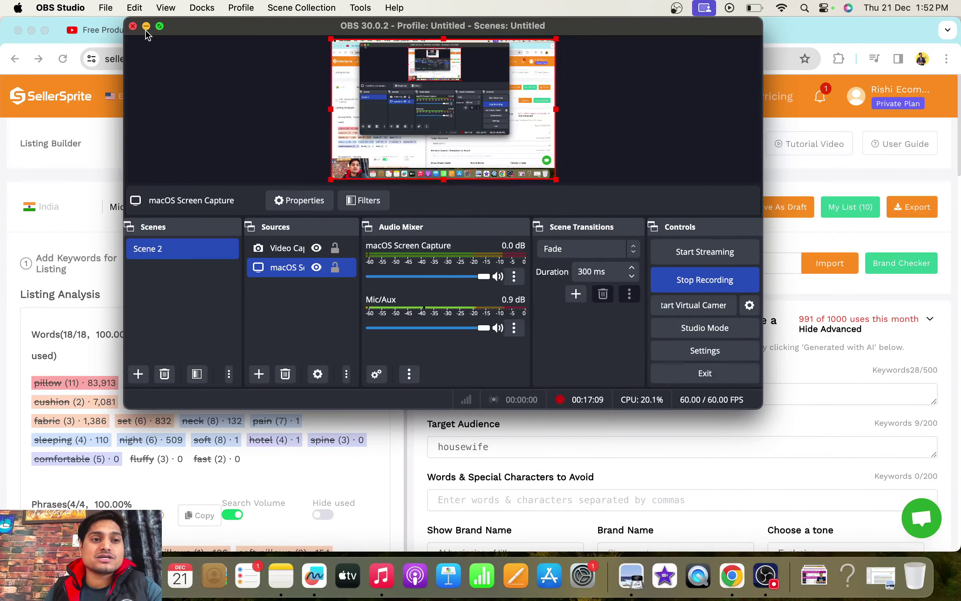
click(147, 27)
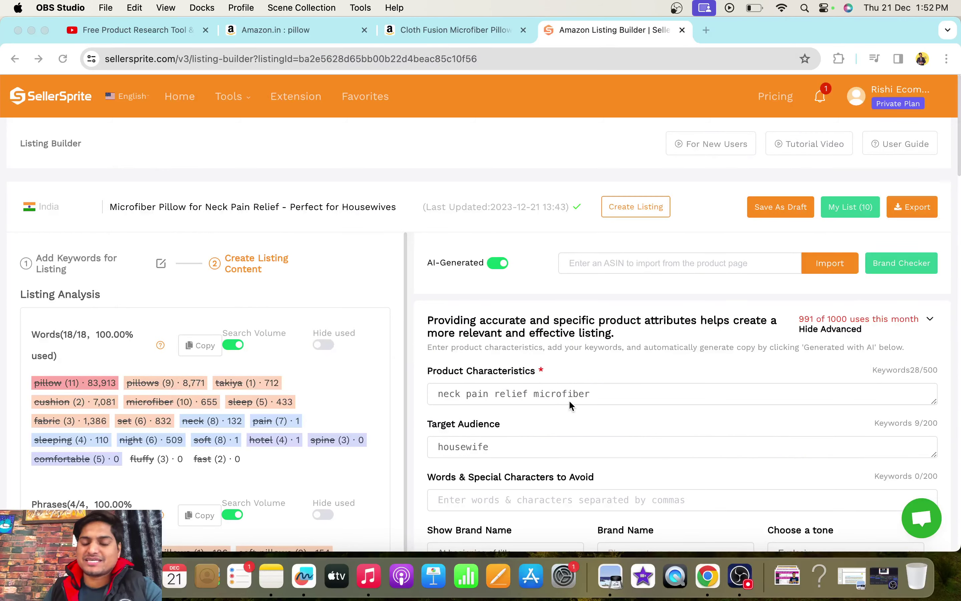
scroll(569, 400, down, 3)
scroll(569, 400, up, 3)
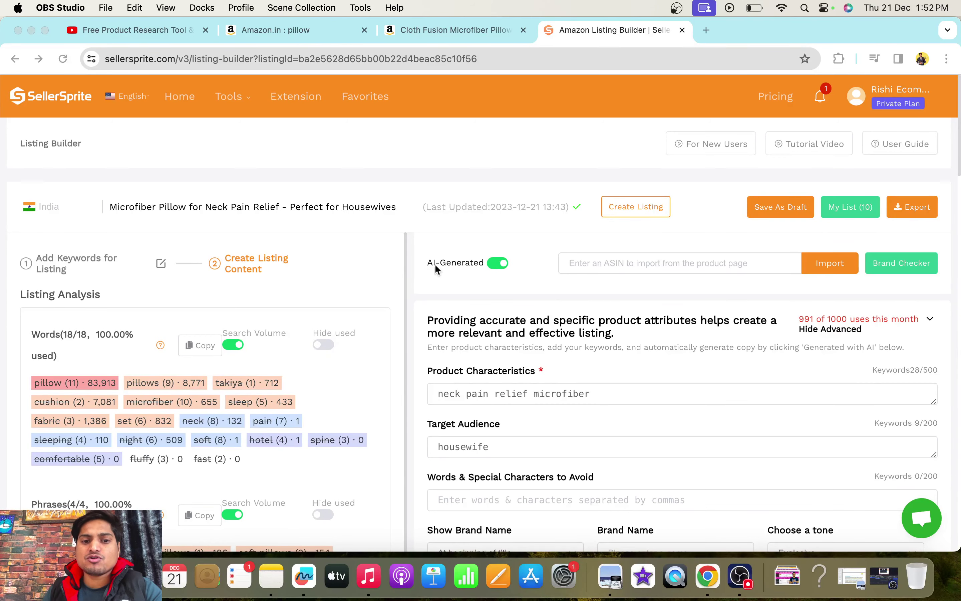
Copy the ASIN B0BWJ8ZXM1 from the web address of the Cloth Fusion microfiber pillow's Amazon page.
click(489, 32)
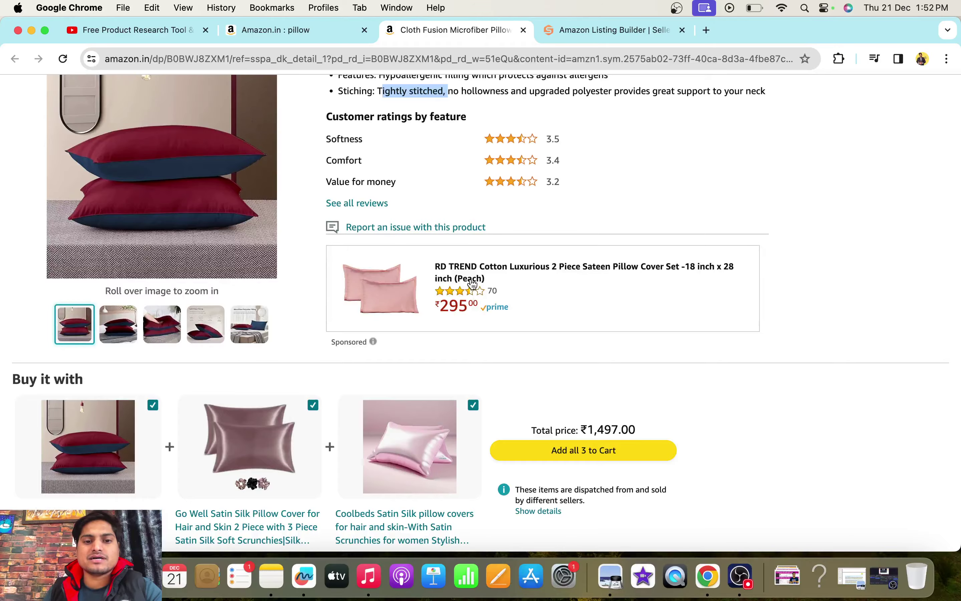
scroll(470, 281, up, 10)
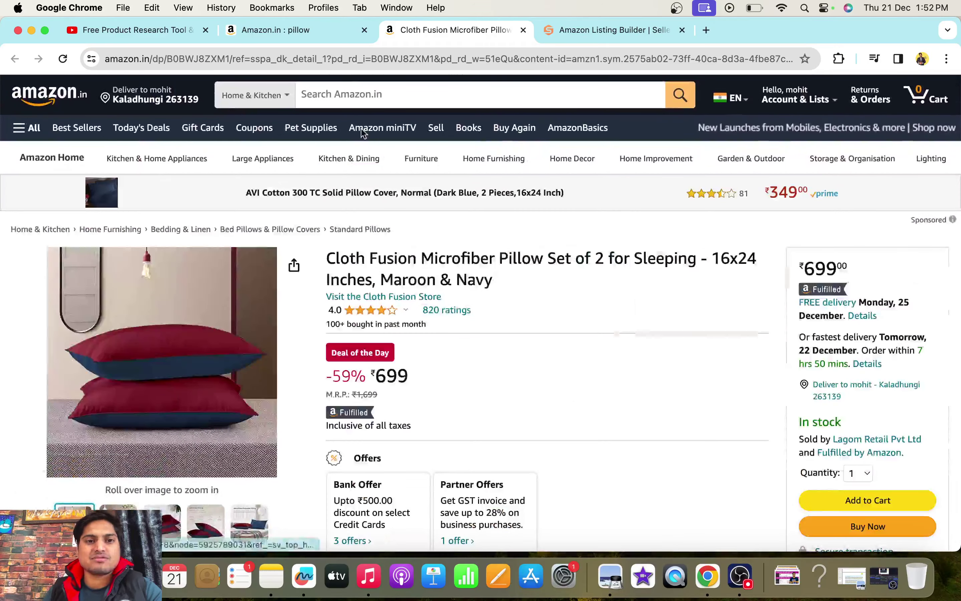
double_click(390, 58)
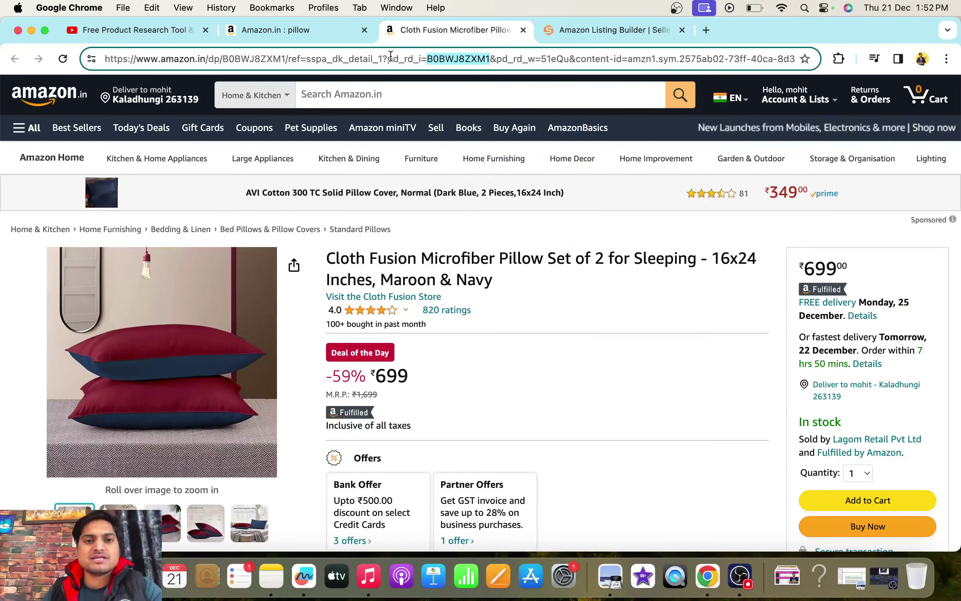
double_click(253, 59)
key(super+c)
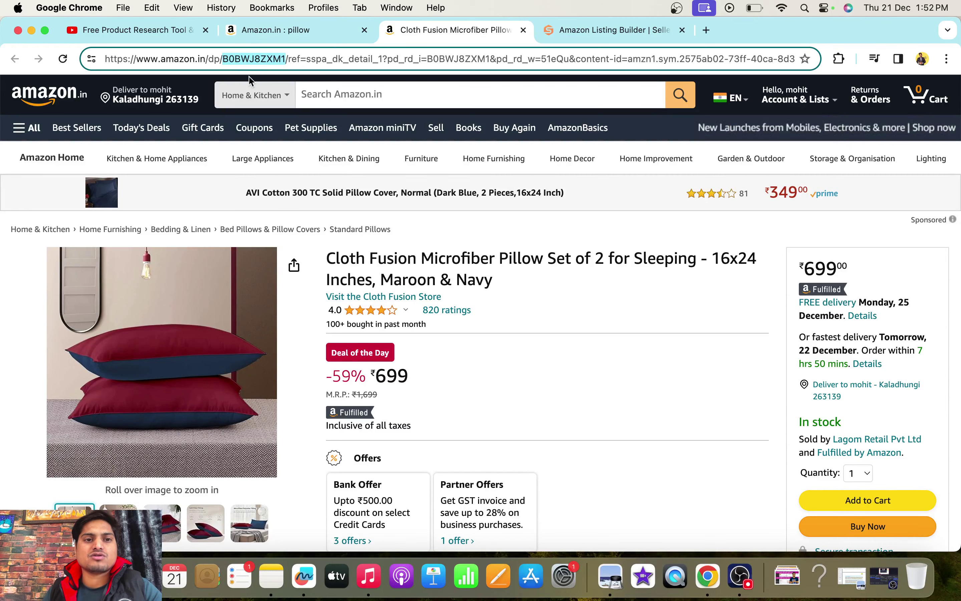
Import the listing for ASIN B0BWJ8ZXM1 into Listing Builder, overwriting the current content, and check the imported title.
click(583, 26)
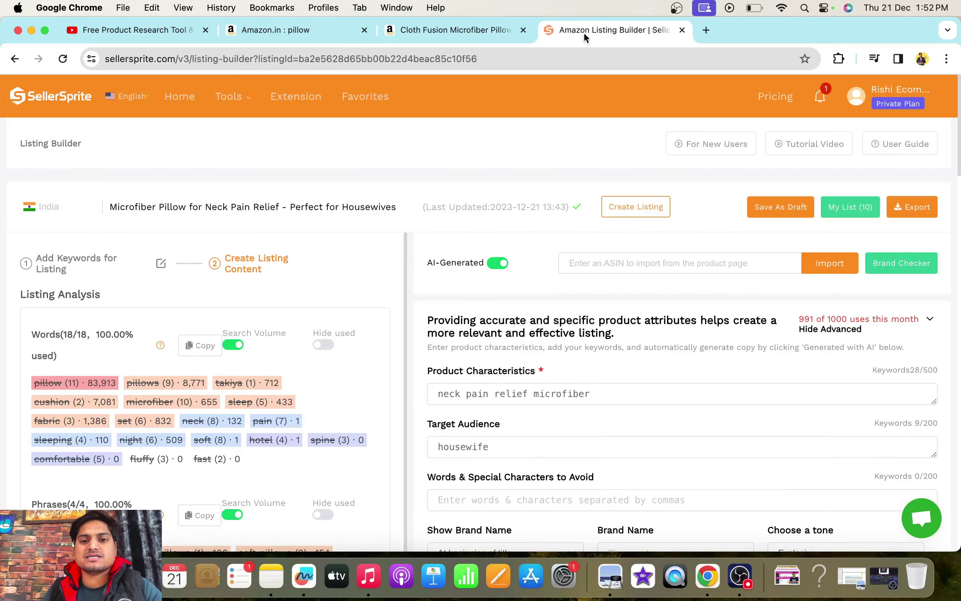
click(624, 256)
key(super+v)
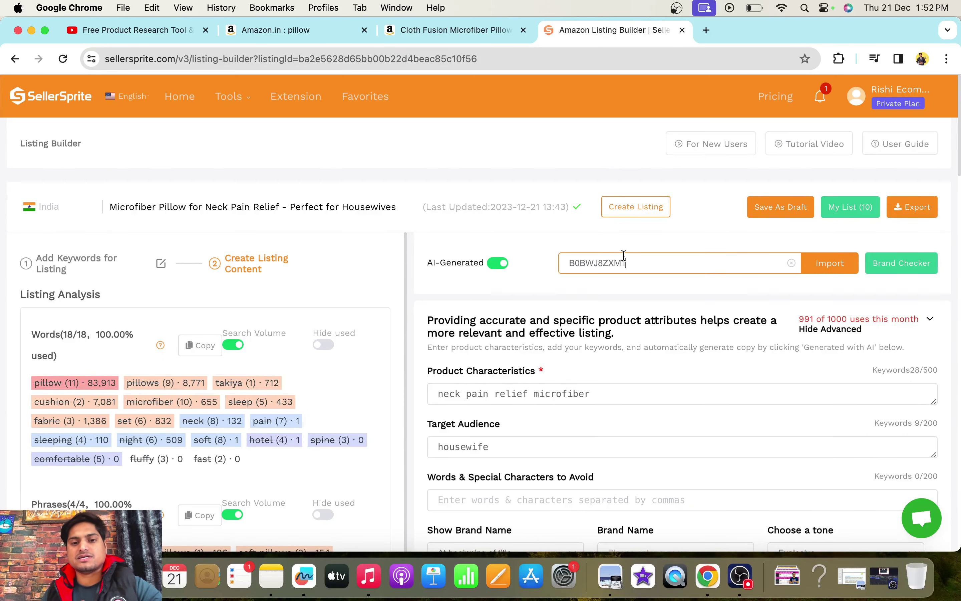
click(830, 263)
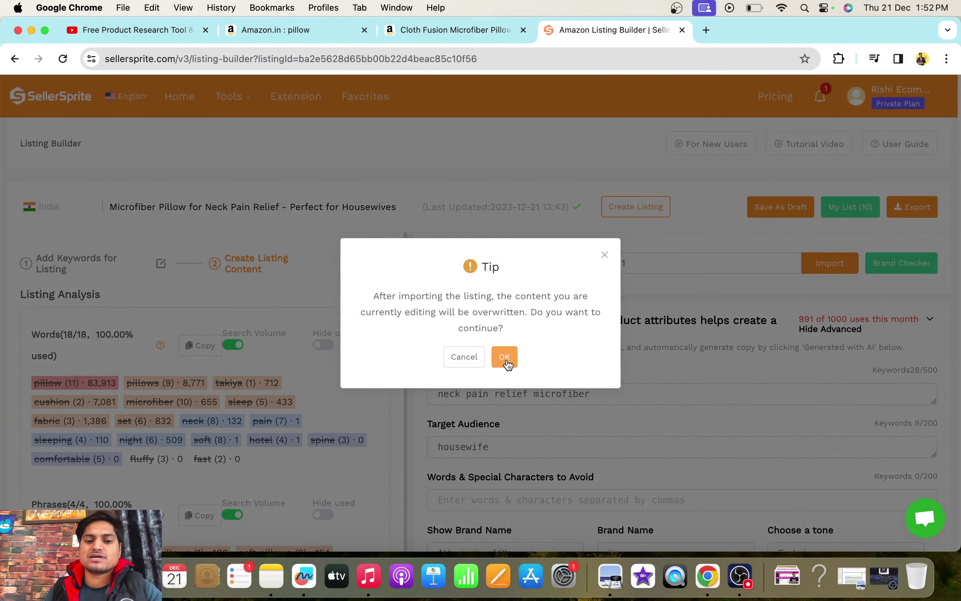
click(506, 358)
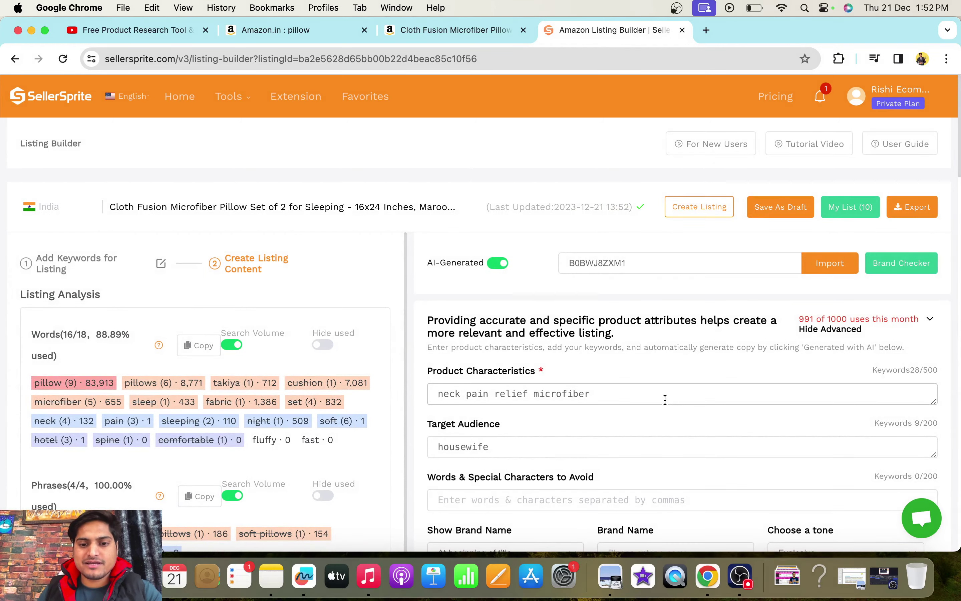
scroll(665, 399, down, 5)
scroll(664, 399, down, 10)
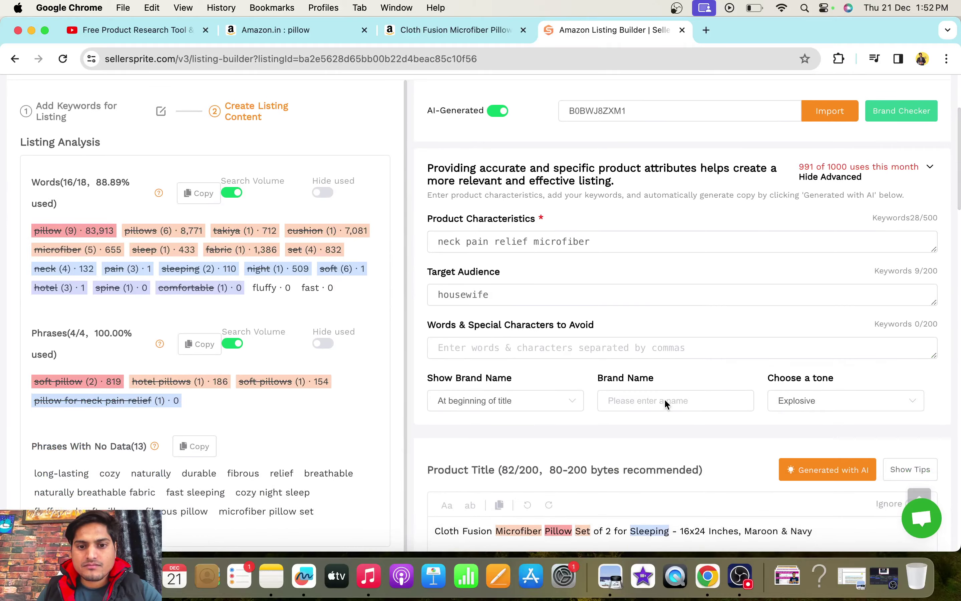
scroll(664, 398, up, 15)
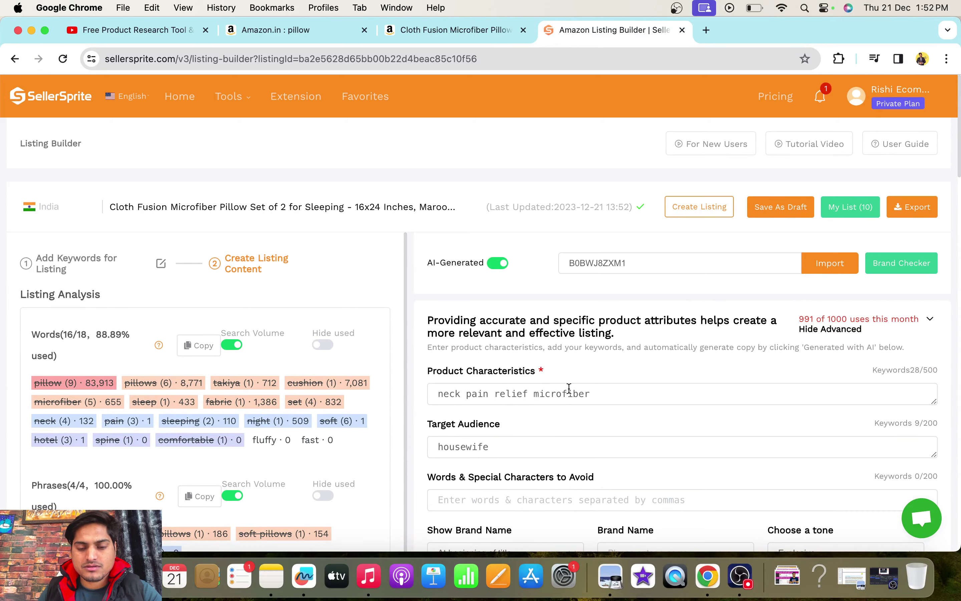
Import the same ASIN's listing again, first with AI-Generated on and once more with it switched off.
click(828, 269)
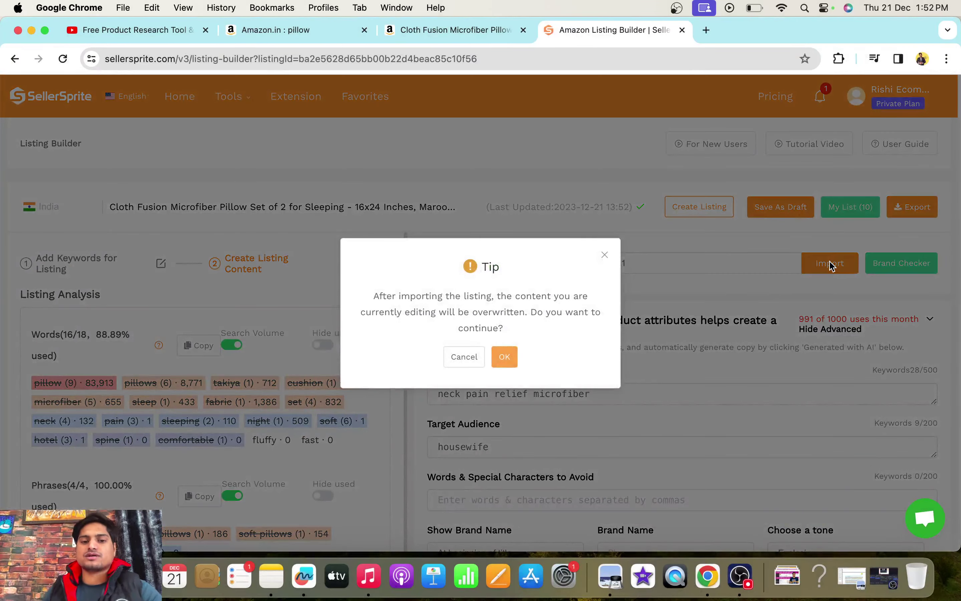
click(504, 360)
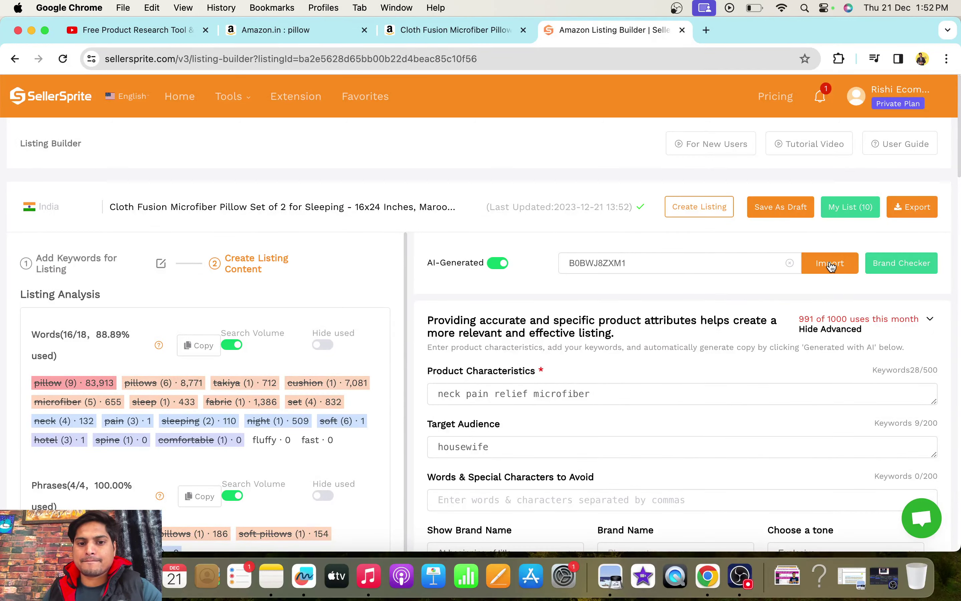
click(500, 269)
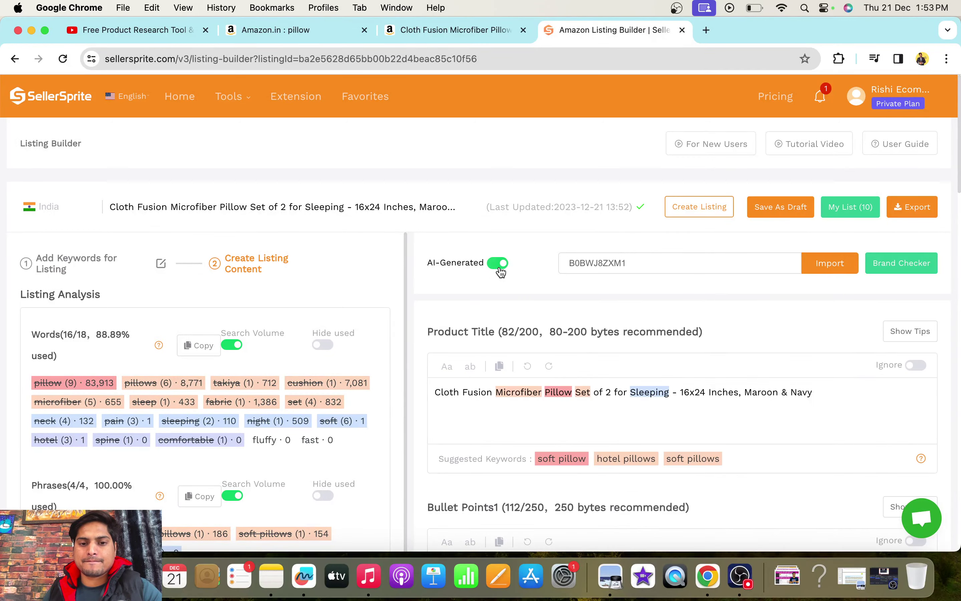
click(811, 273)
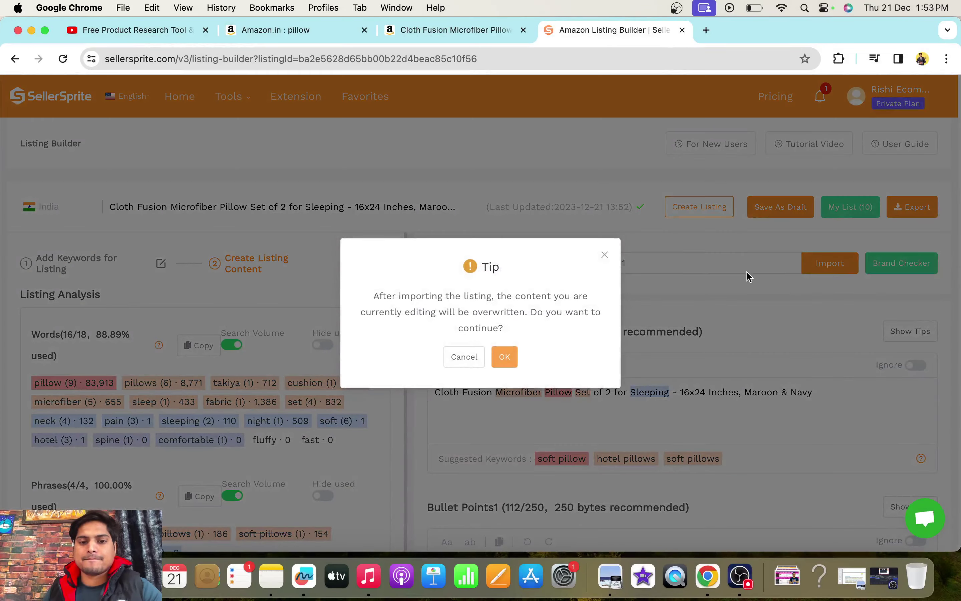
click(501, 363)
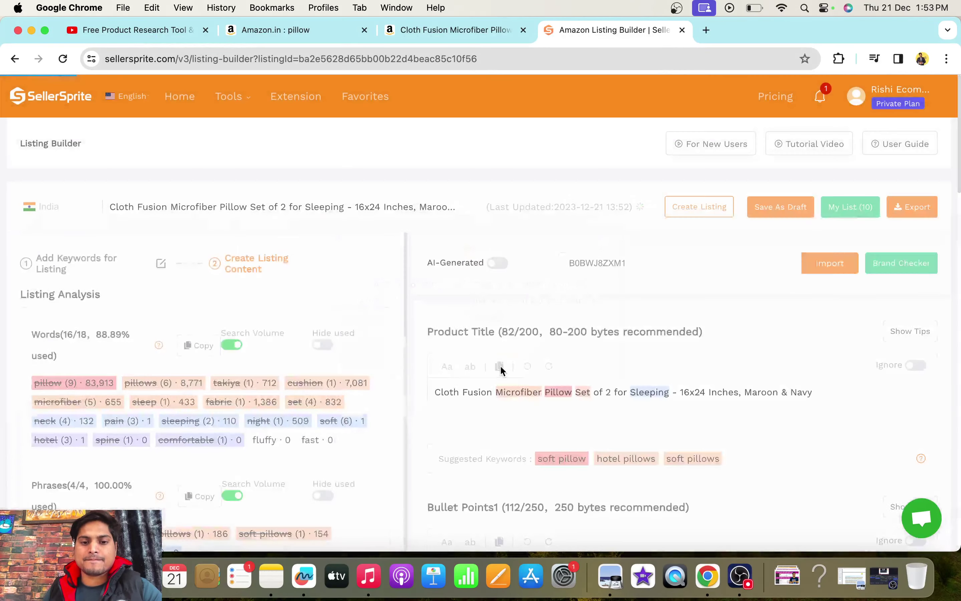
Switch AI-Generated back on and repeat the import of the competitor's listing.
click(497, 263)
click(816, 274)
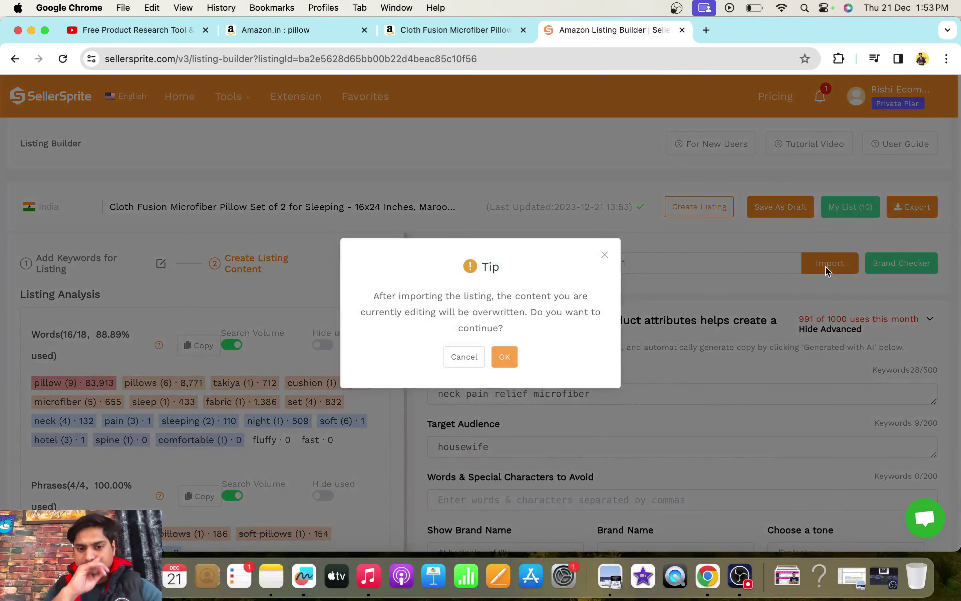
click(508, 358)
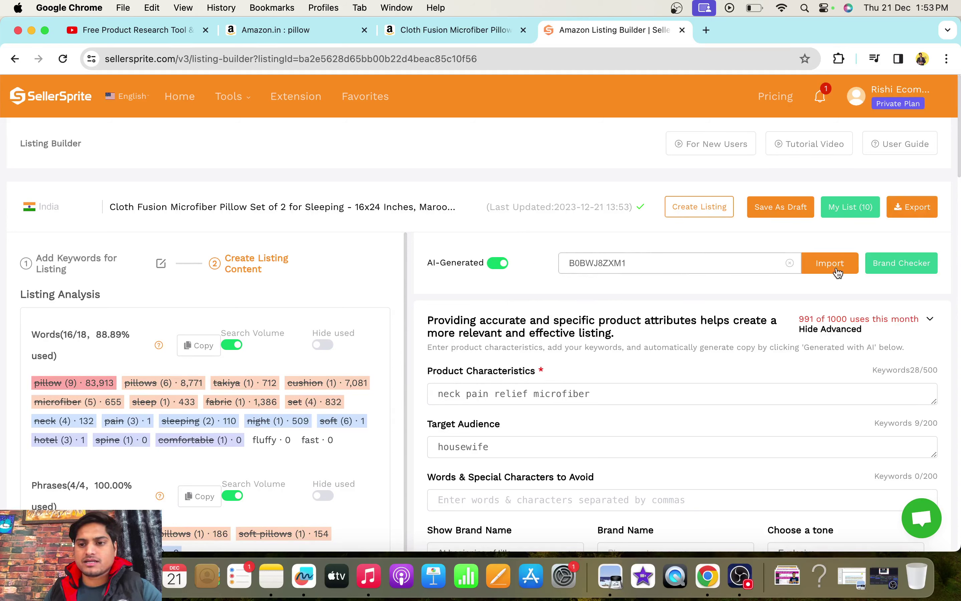
Reload the Listing Builder page and import the listing for ASIN B0BWJ8ZXM1 over the current content.
click(63, 59)
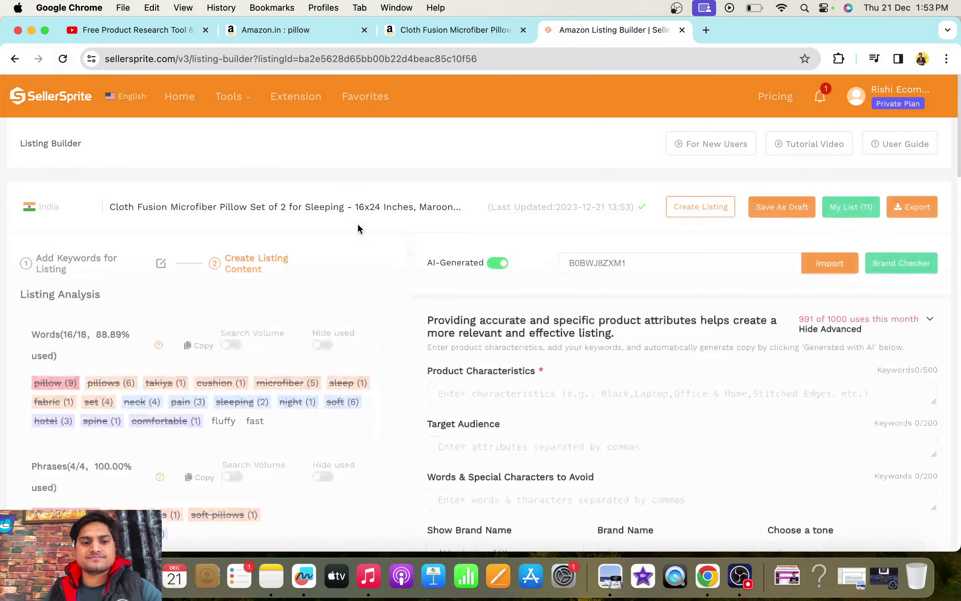
scroll(689, 449, down, 5)
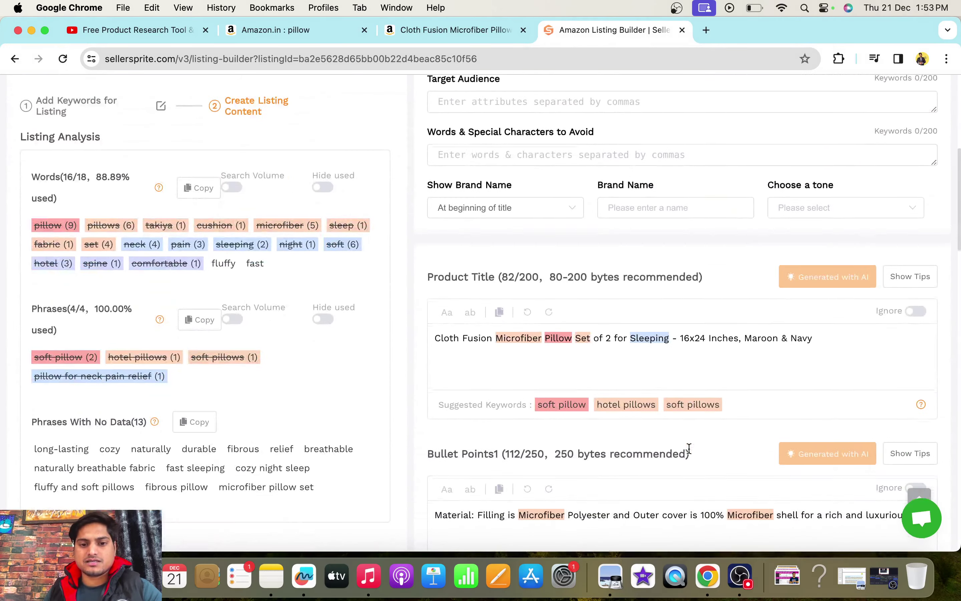
scroll(690, 448, up, 6)
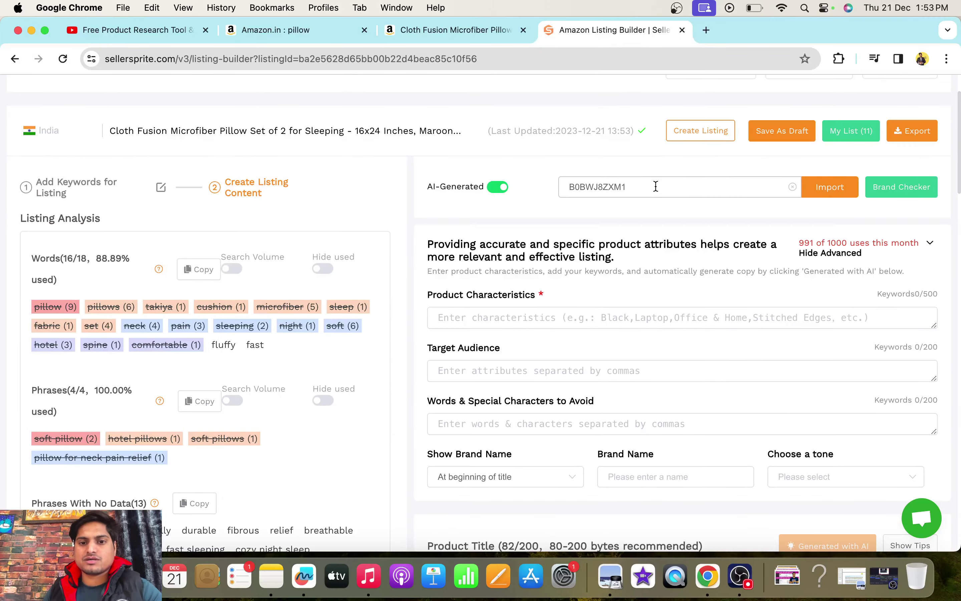
click(838, 189)
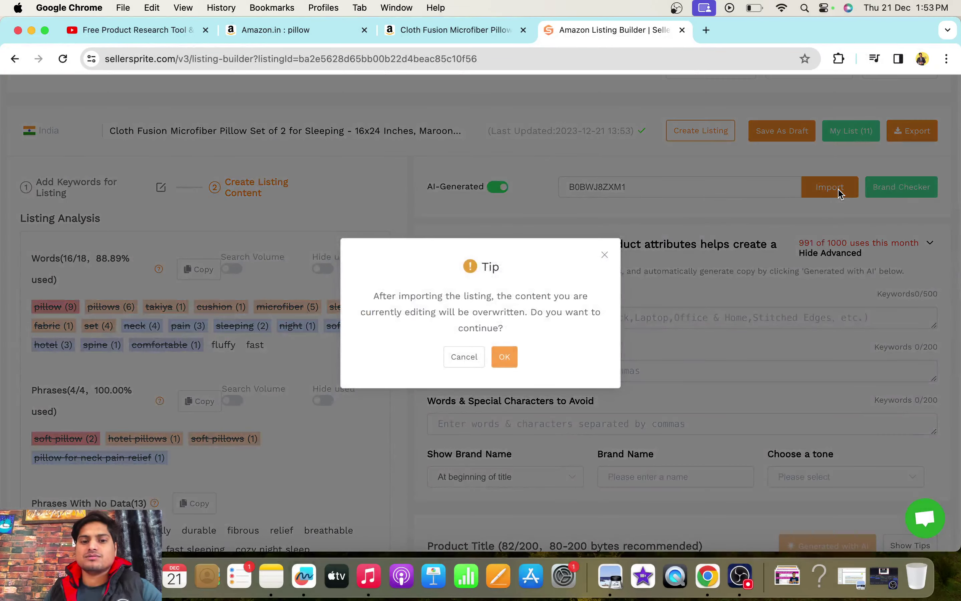
click(504, 357)
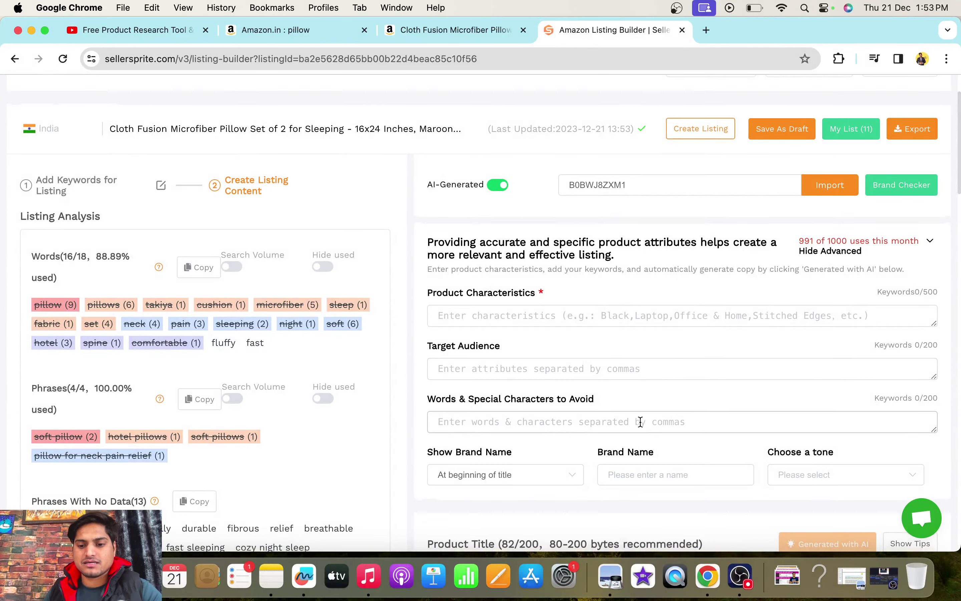
Compare the imported product title with the title on the competitor's Amazon page.
scroll(640, 418, down, 6)
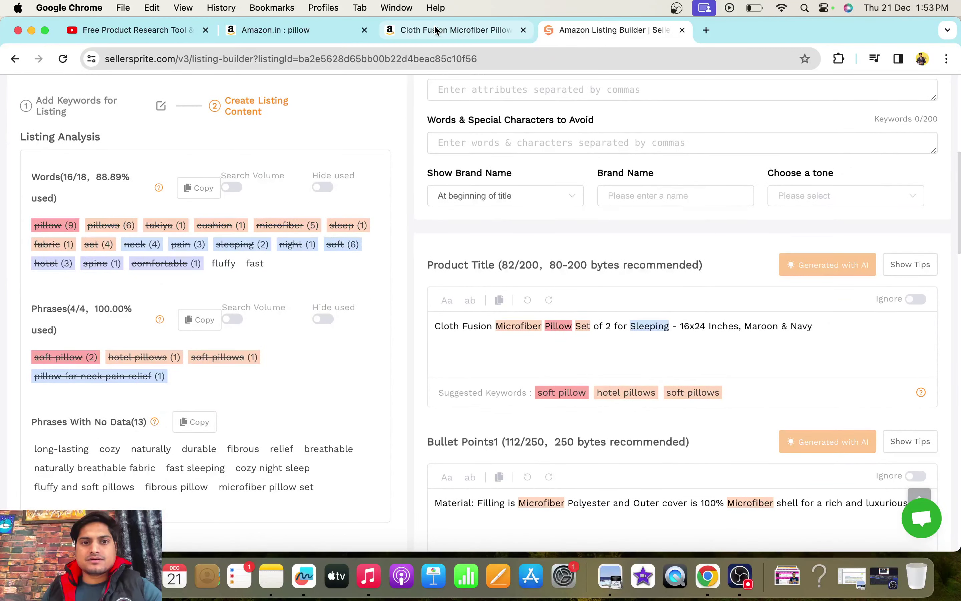
click(439, 37)
click(607, 31)
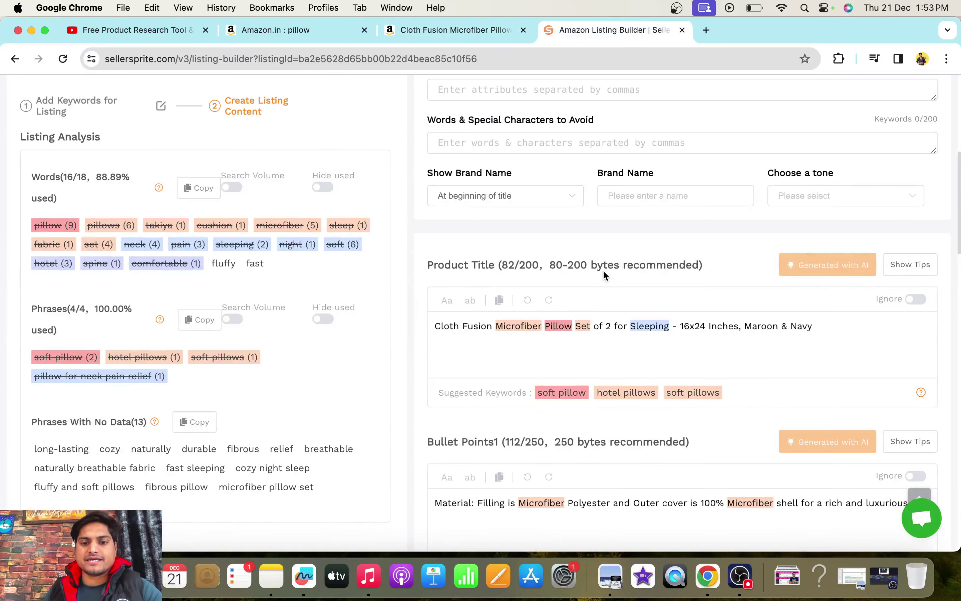
scroll(603, 270, up, 5)
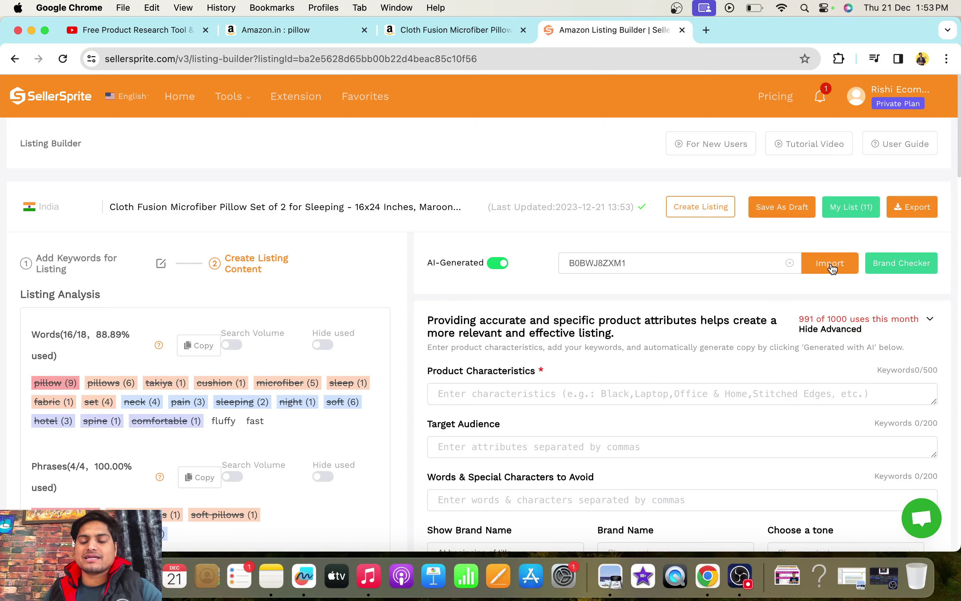
scroll(554, 378, down, 2)
scroll(555, 382, down, 1)
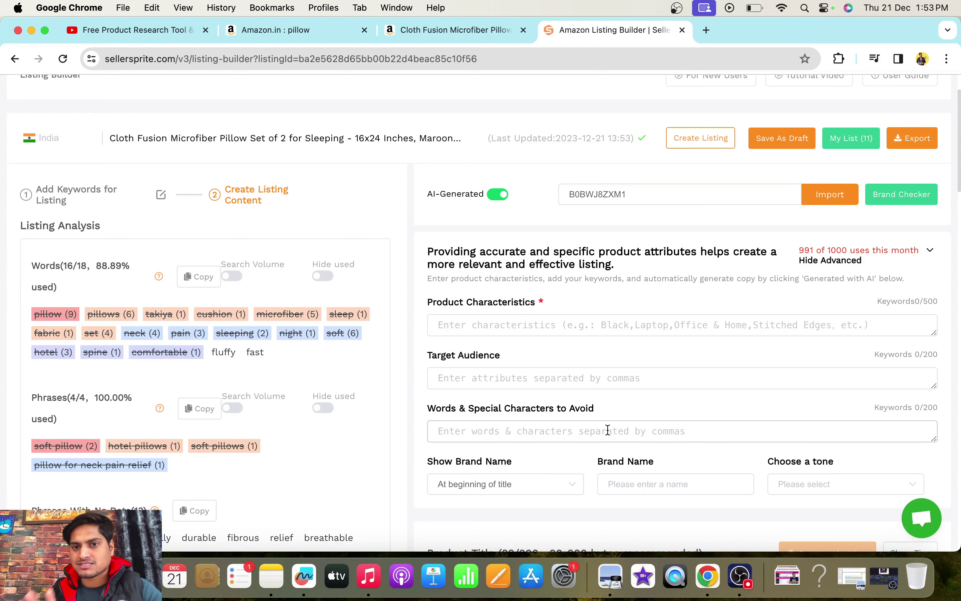
scroll(608, 430, down, 4)
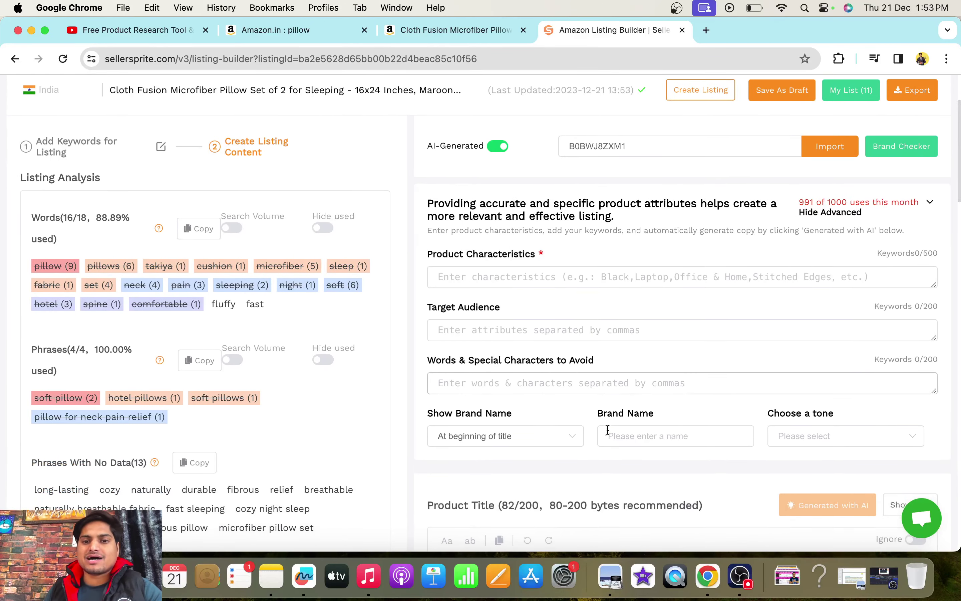
scroll(608, 431, down, 10)
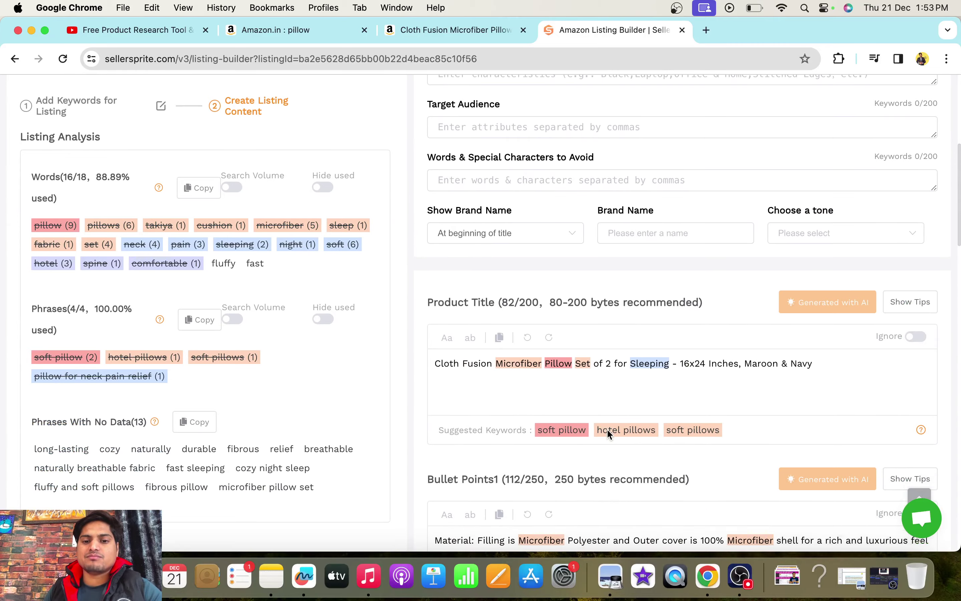
scroll(608, 430, down, 2)
drag(434, 199, 816, 200)
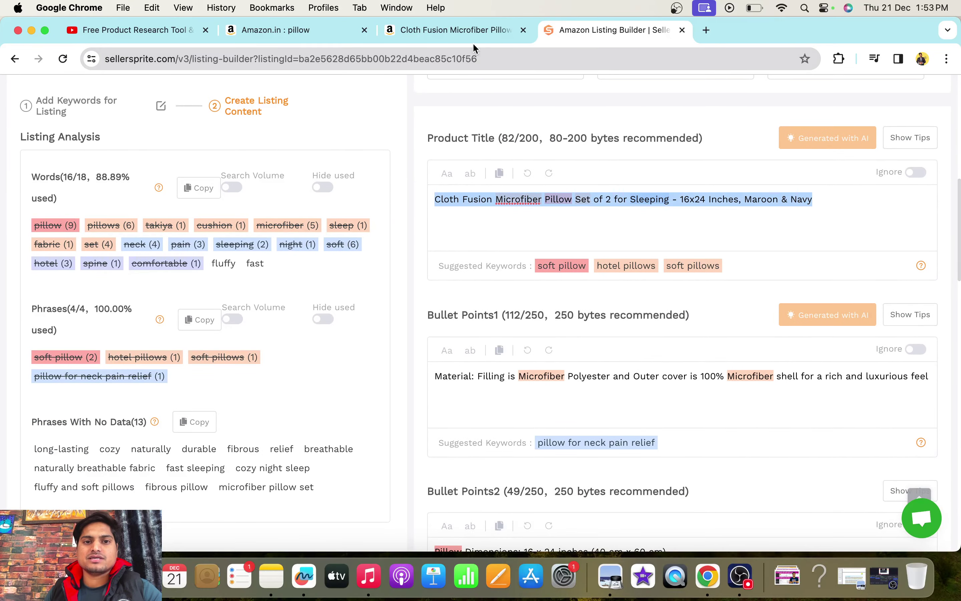
click(461, 35)
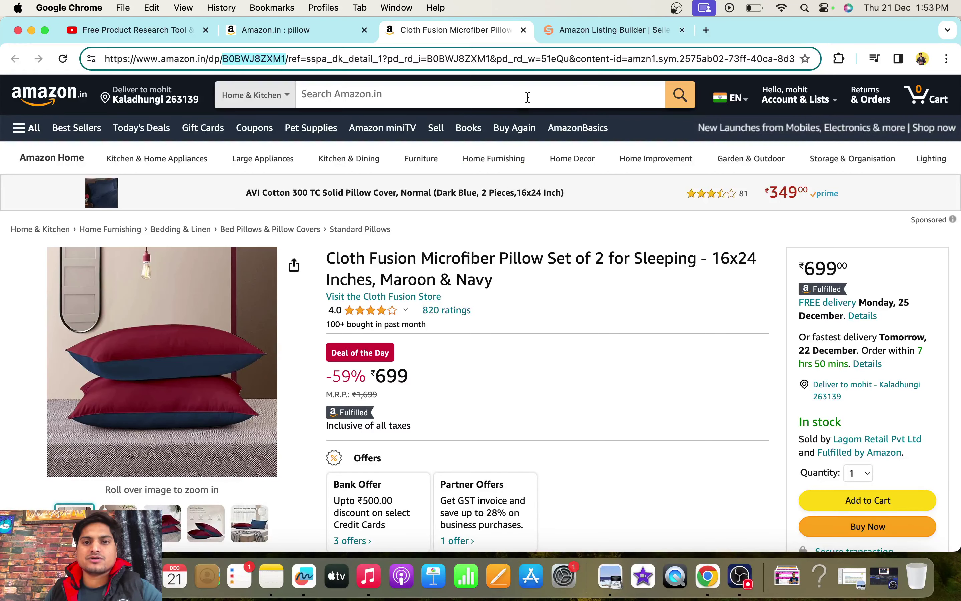
click(592, 31)
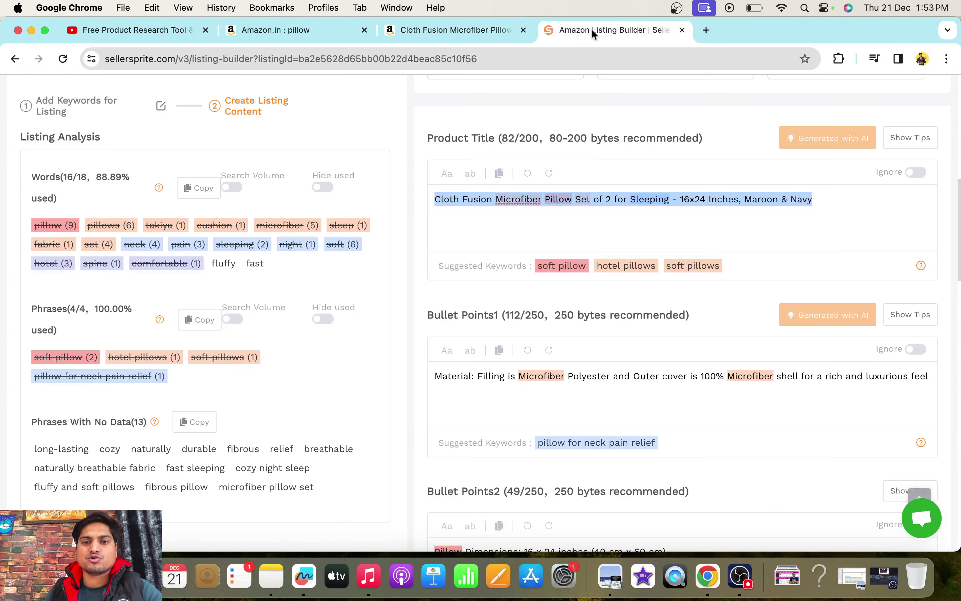
Examine the highlighted keywords "Microfiber" and "Pillow" in the imported title, and the first bullet points below it.
click(567, 209)
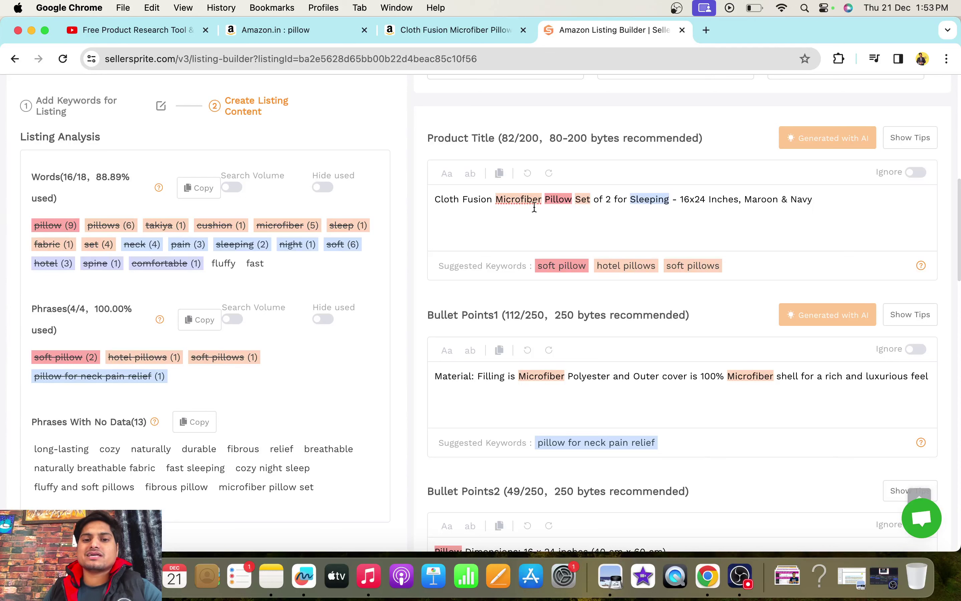
double_click(519, 201)
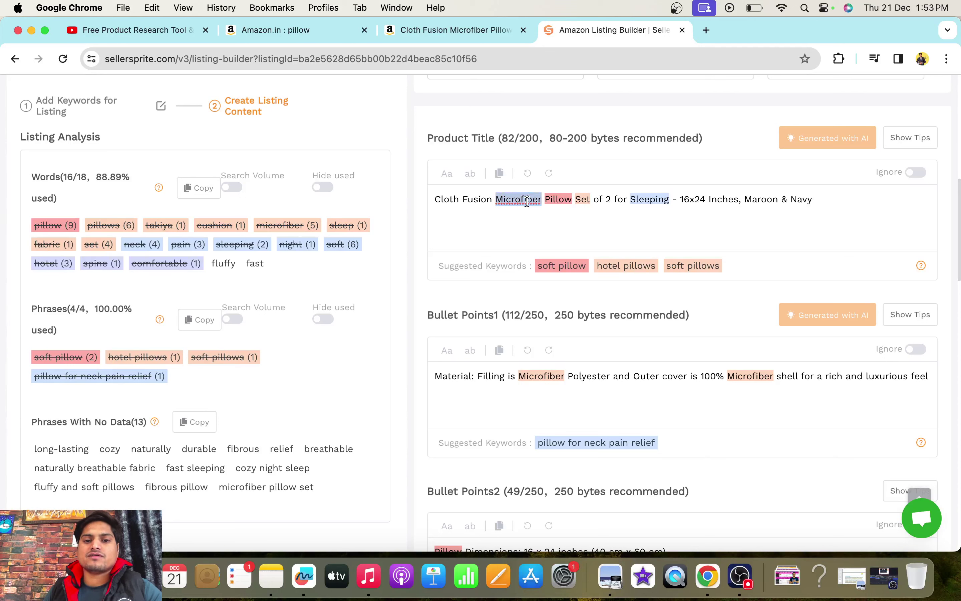
double_click(558, 200)
click(560, 201)
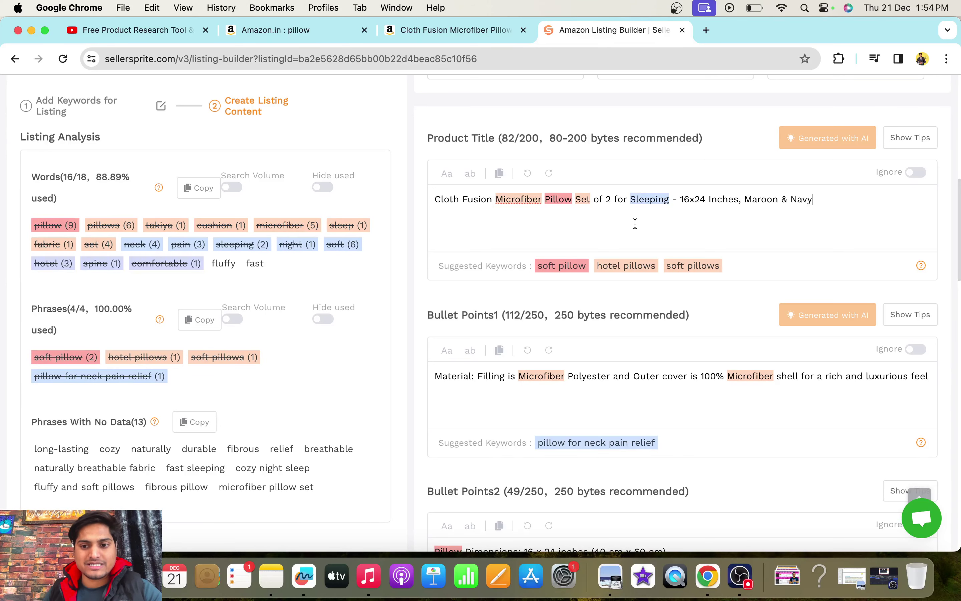
scroll(635, 223, down, 5)
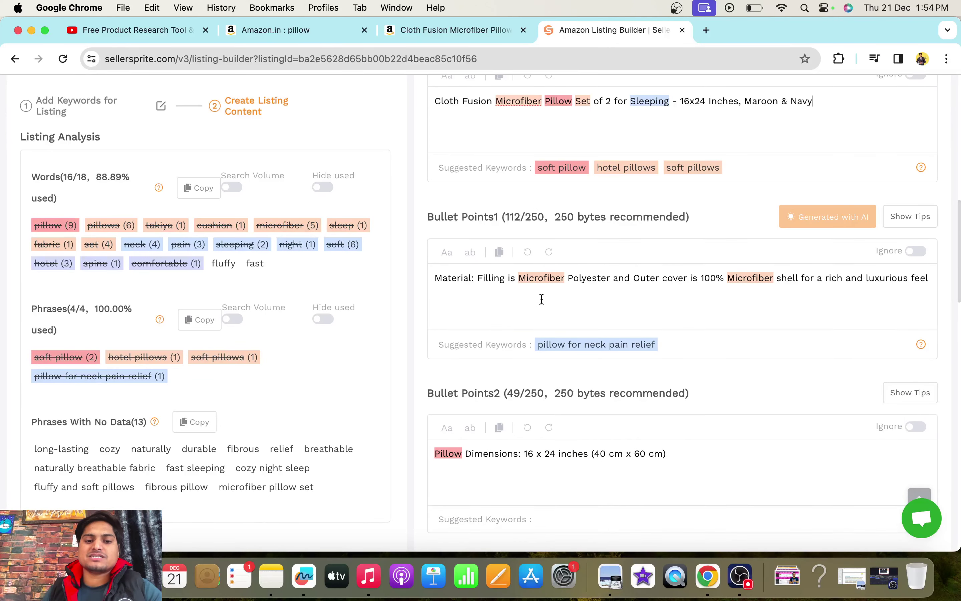
Examine the highlighted keywords in the imported listing's five bullet points, continuing down to the description and search terms.
scroll(595, 293, down, 15)
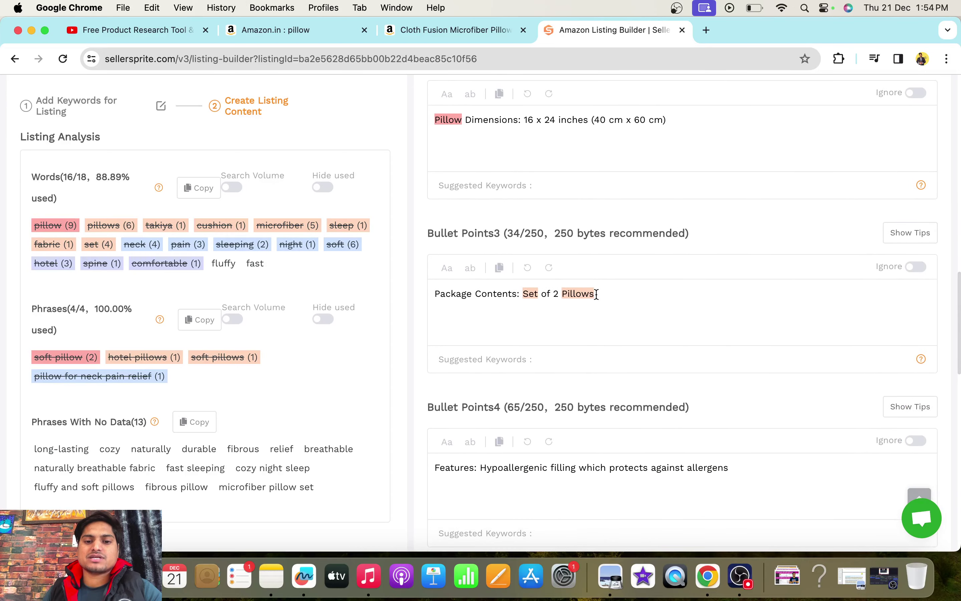
scroll(596, 294, down, 13)
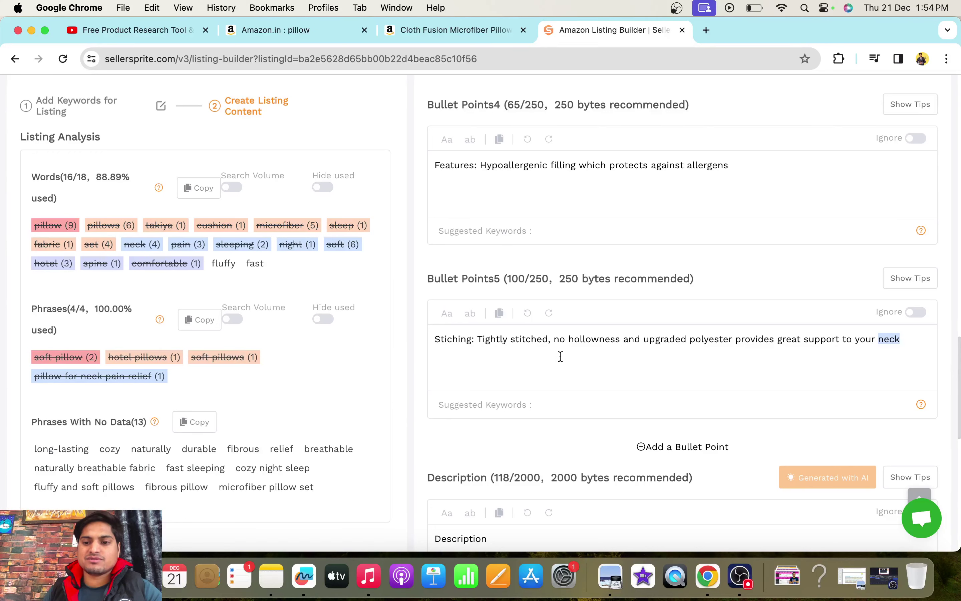
scroll(649, 373, up, 18)
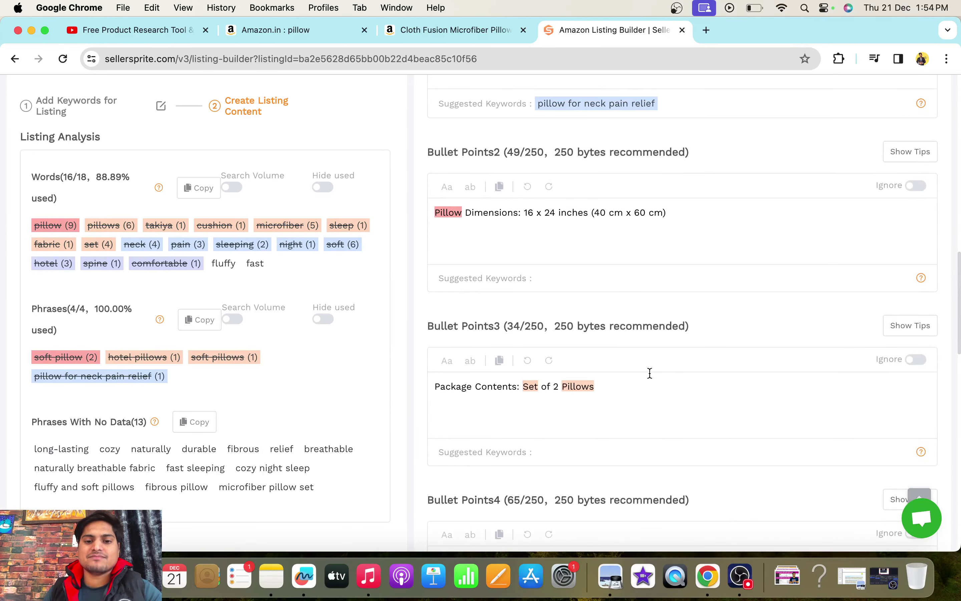
scroll(519, 305, up, 7)
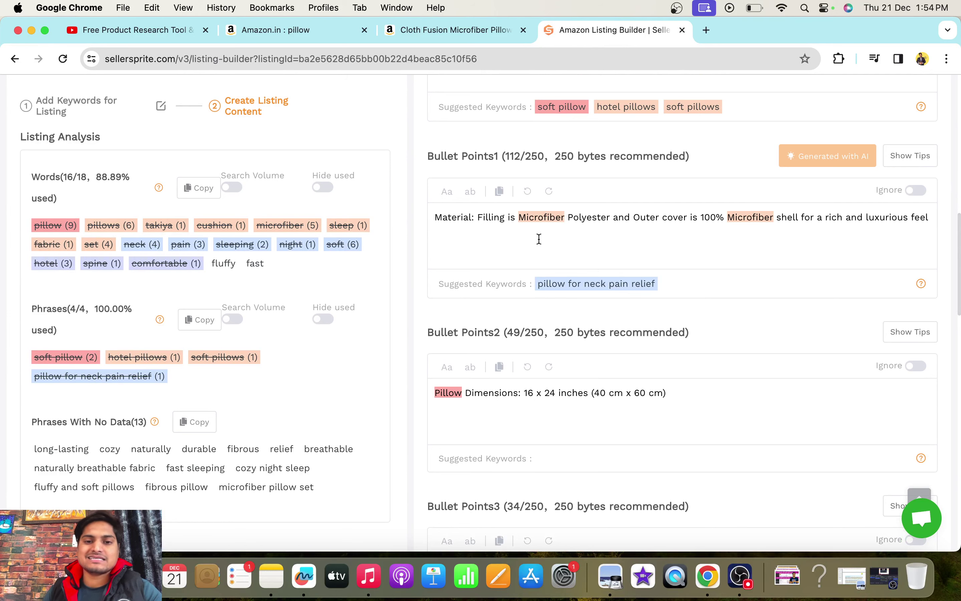
scroll(539, 238, down, 8)
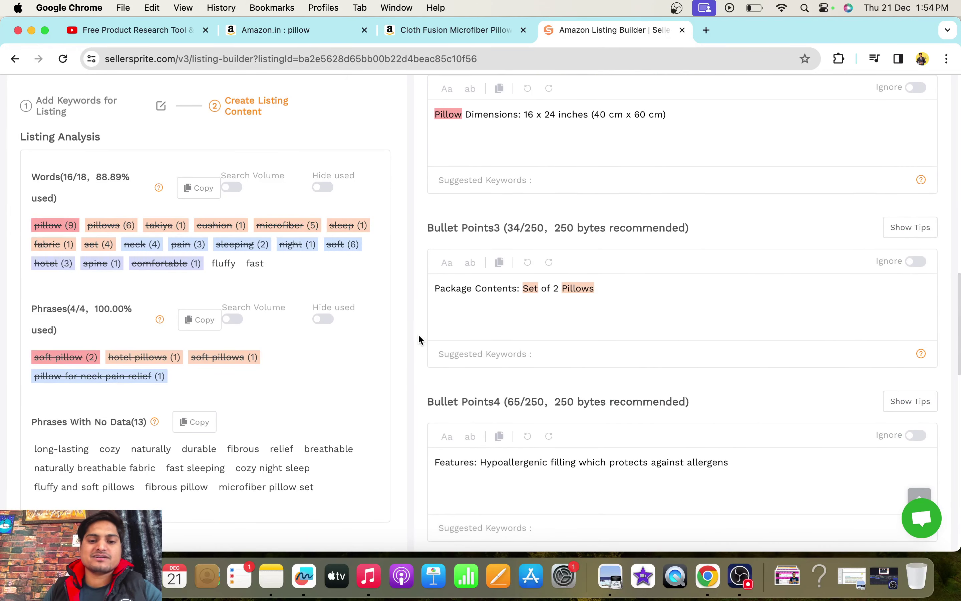
scroll(487, 360, down, 15)
scroll(488, 361, down, 13)
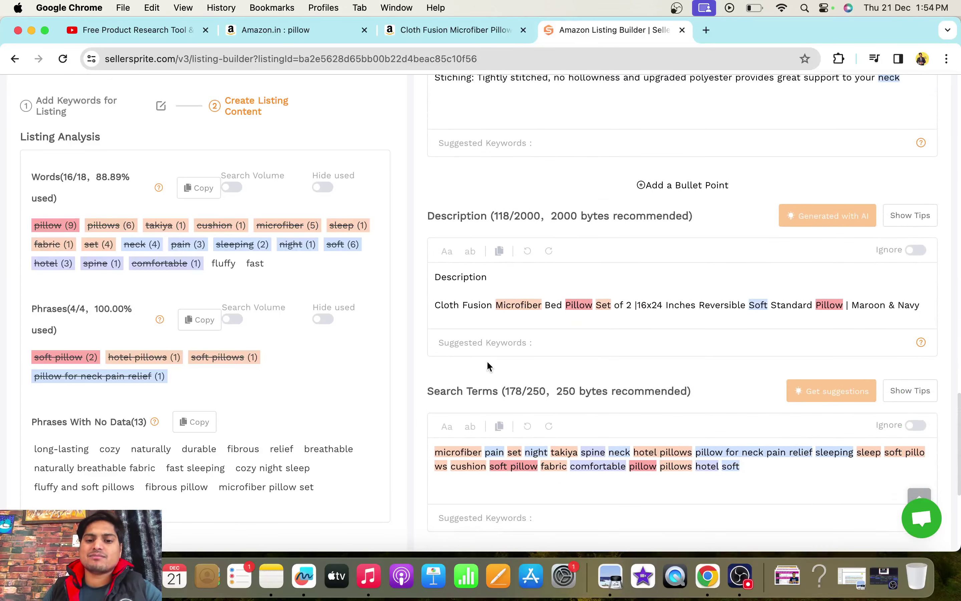
Check the imported description's character count against the recommended 2000-byte limit.
scroll(577, 302, up, 1)
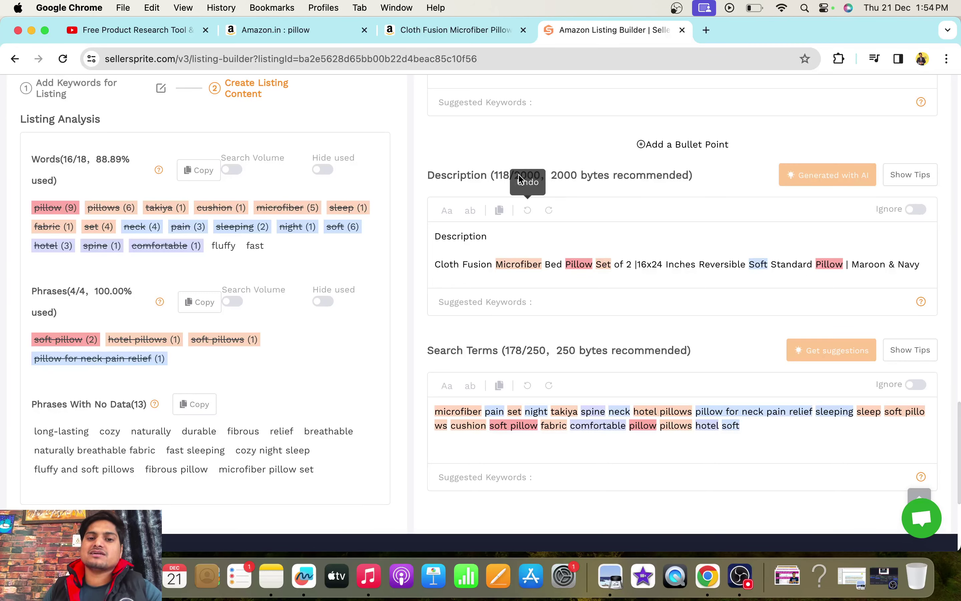
drag(577, 175, 527, 170)
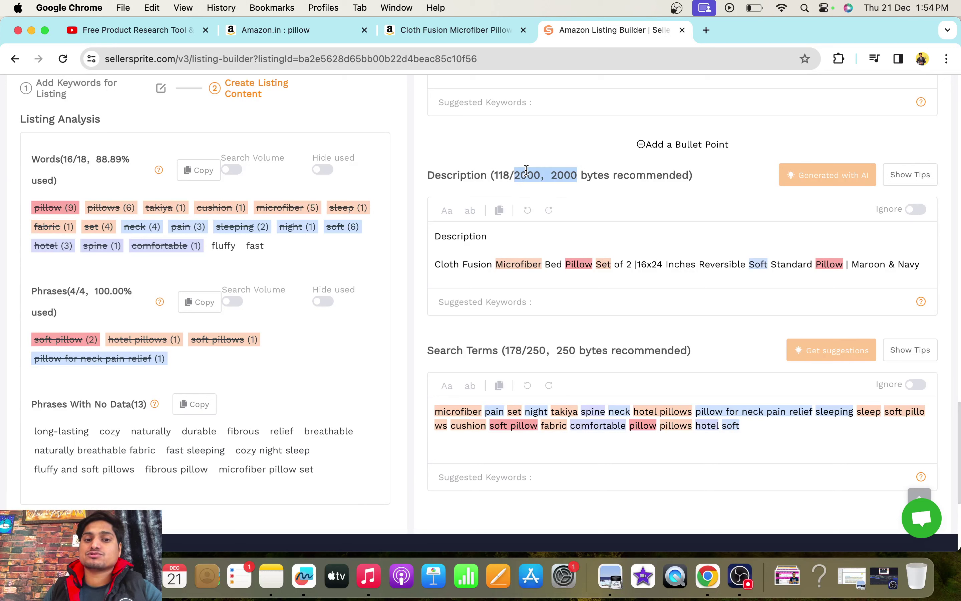
double_click(499, 175)
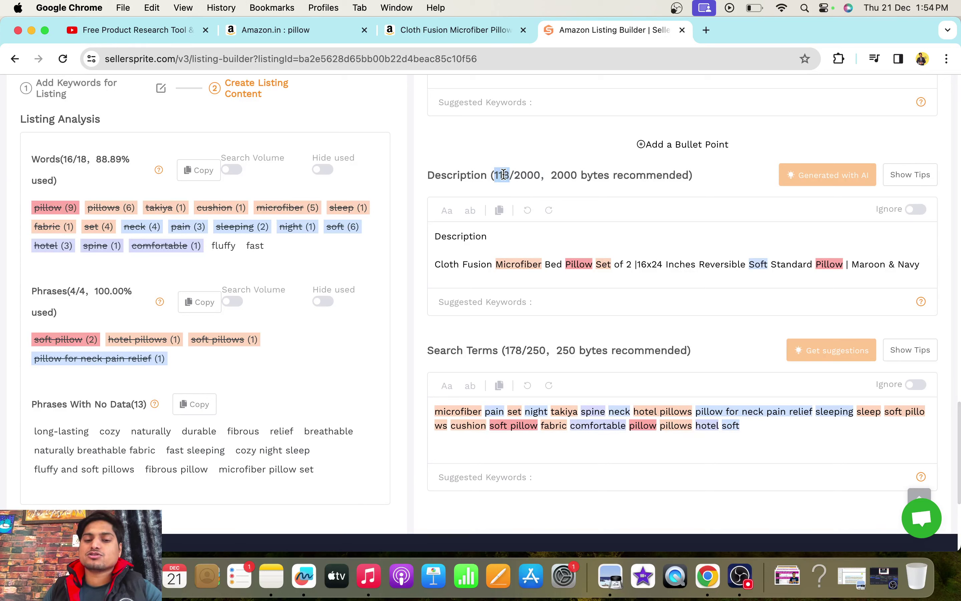
click(599, 242)
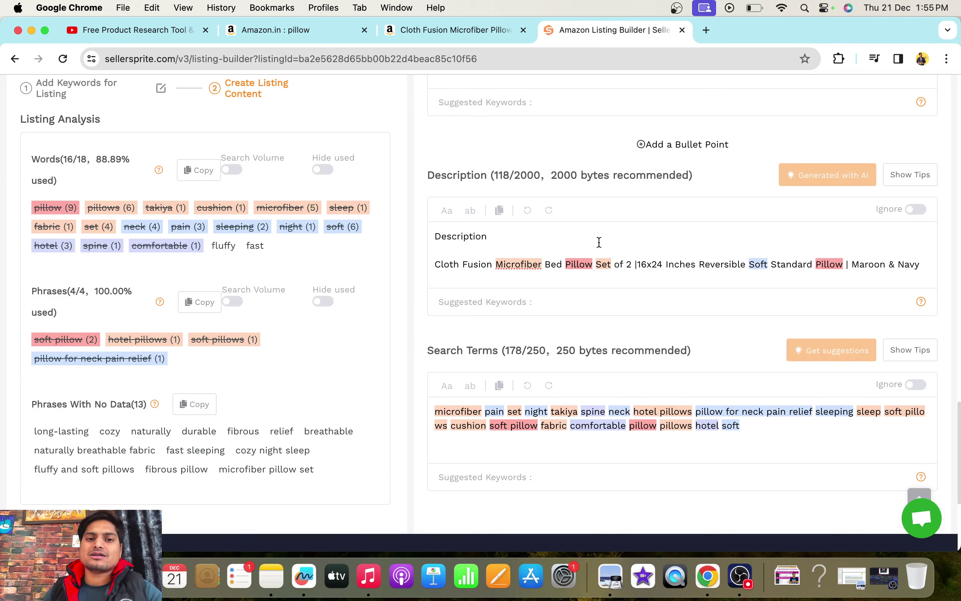
Look over the competitor's Amazon product page for its listing details, and return to Listing Builder.
click(462, 31)
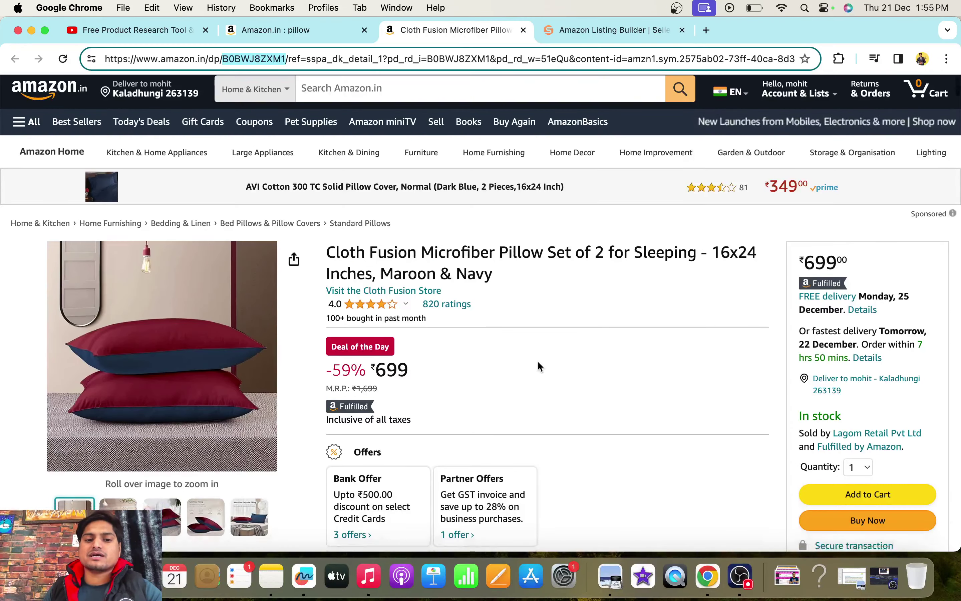
scroll(538, 361, down, 2)
scroll(444, 328, down, 3)
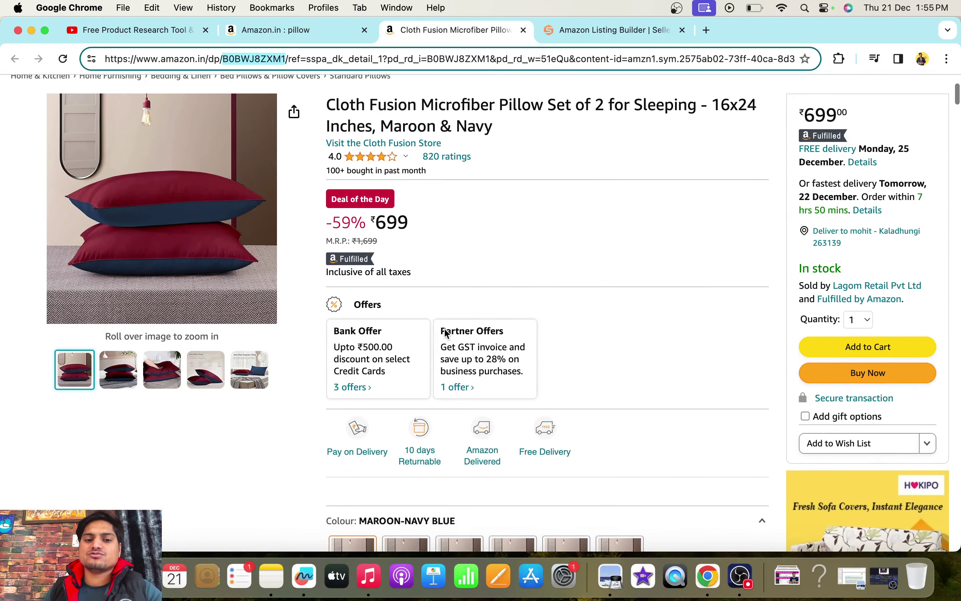
scroll(445, 334, down, 10)
scroll(445, 330, up, 15)
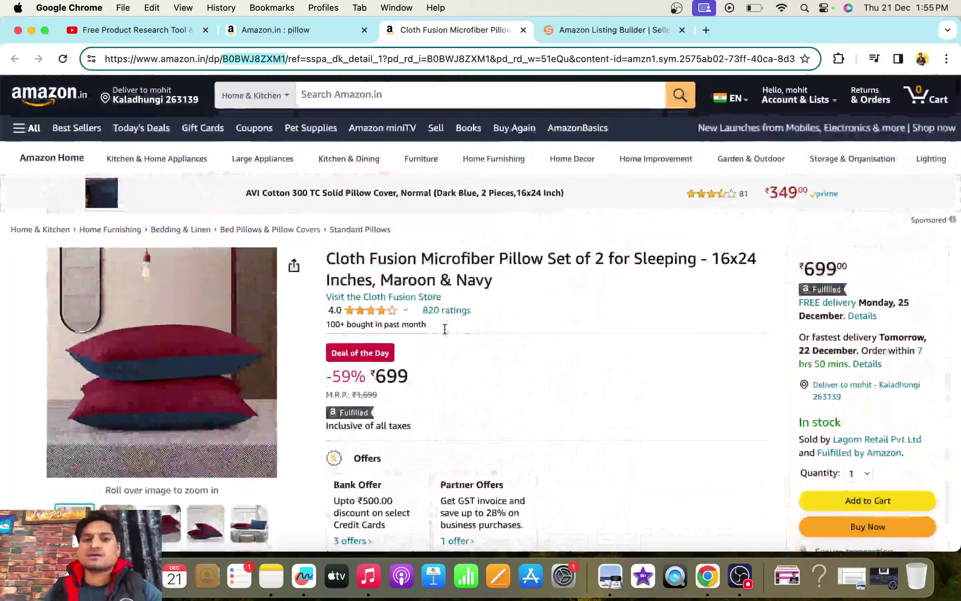
scroll(445, 329, down, 7)
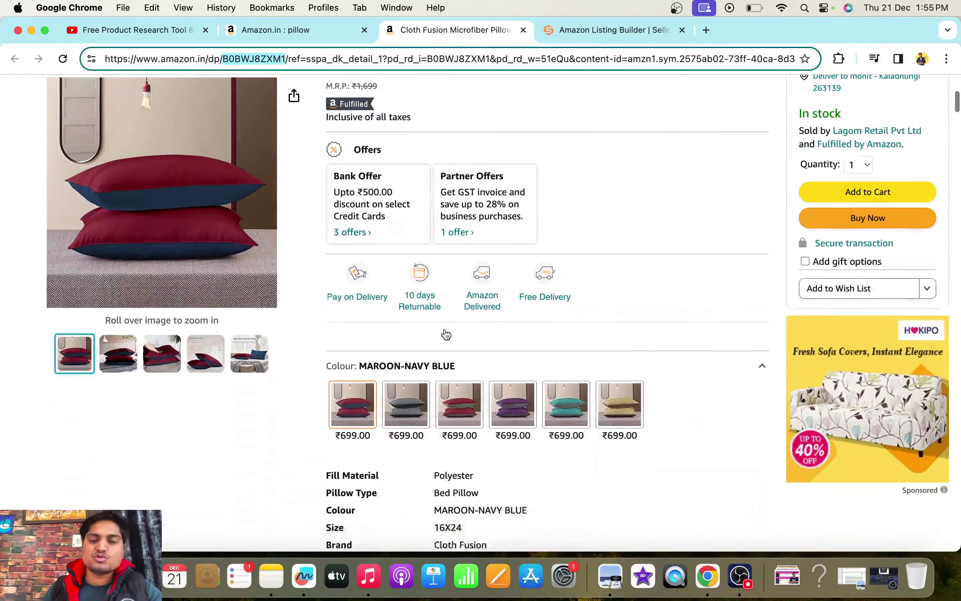
scroll(446, 334, down, 2)
click(595, 30)
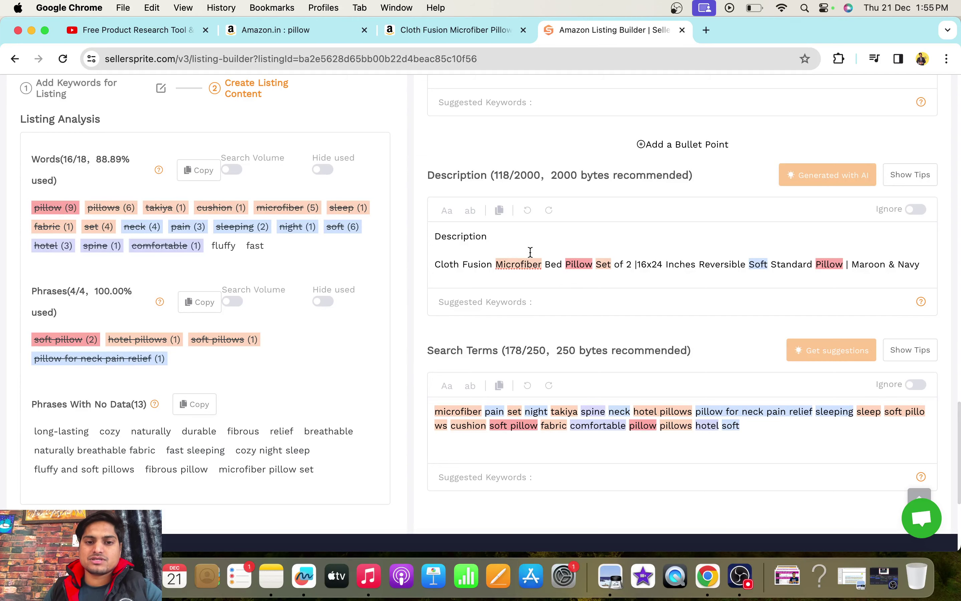
Examine the keywords highlighted in the imported description and in the search terms, and return to the product title.
scroll(603, 309, down, 1)
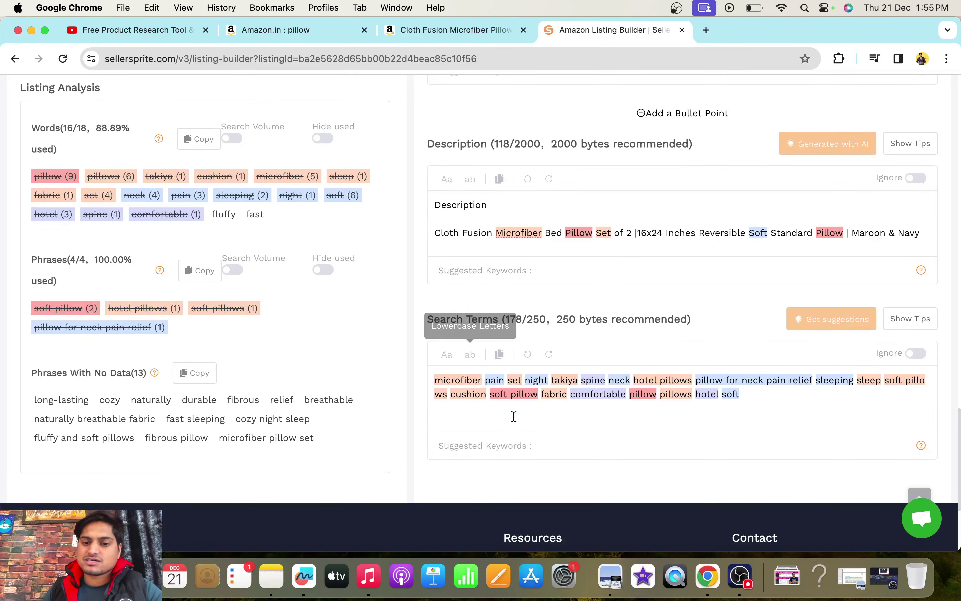
scroll(635, 403, up, 1)
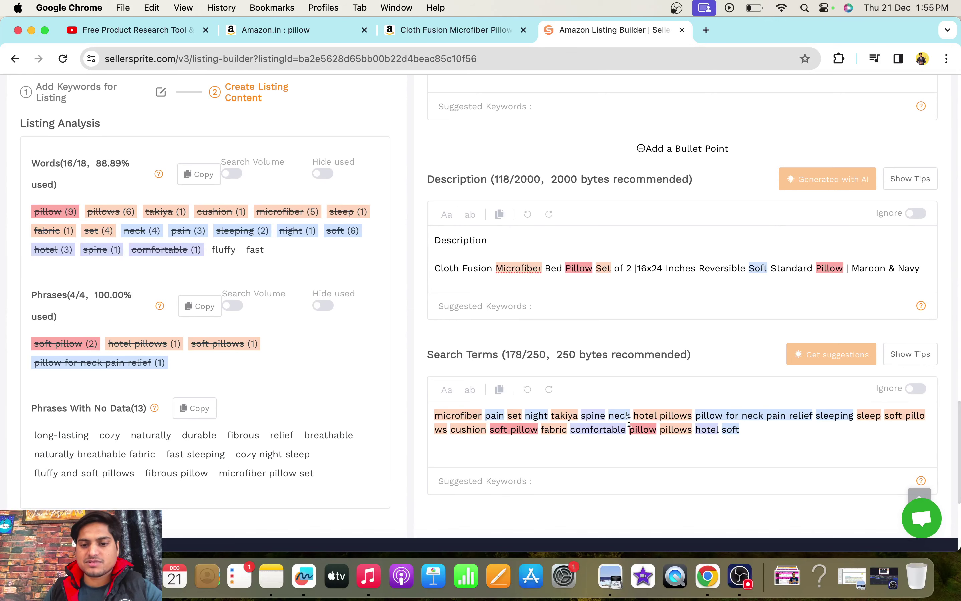
scroll(592, 345, up, 2)
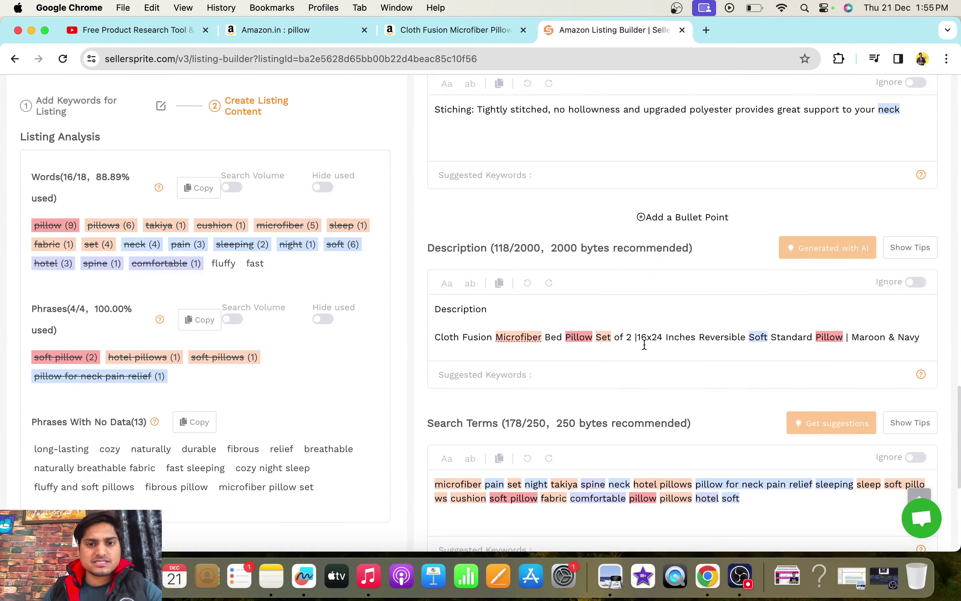
scroll(644, 345, up, 20)
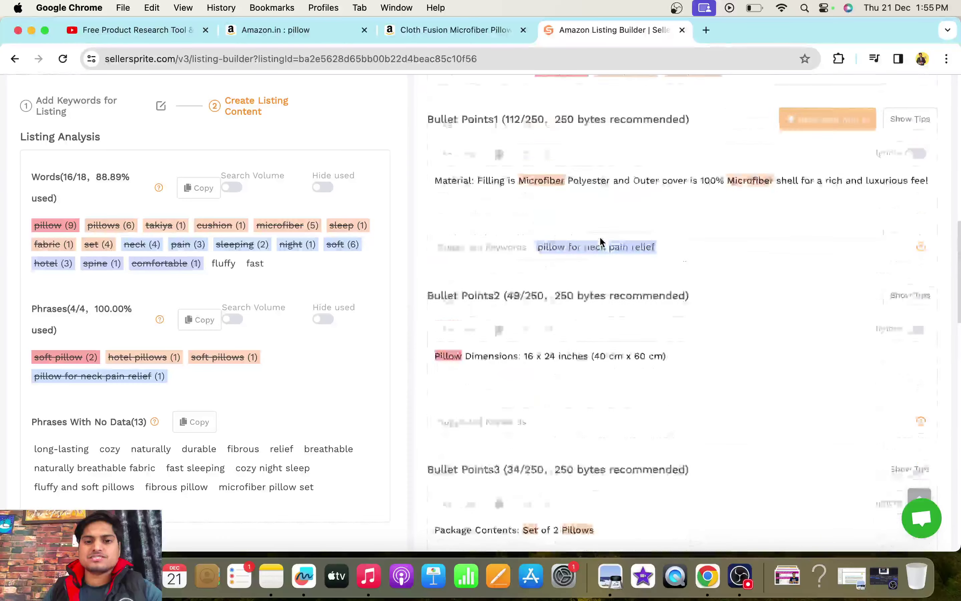
scroll(599, 236, up, 15)
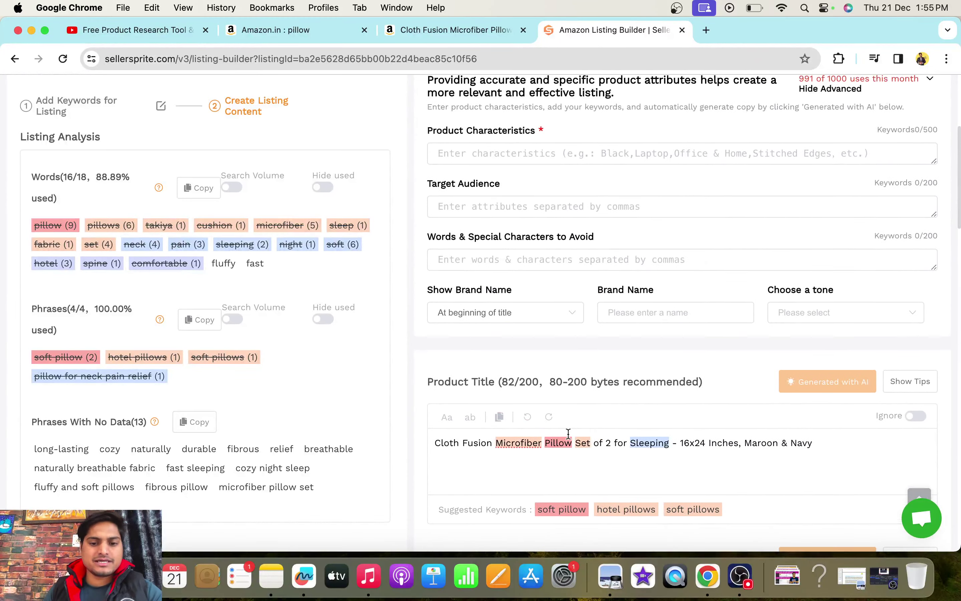
Review the imported title, bullet points and description together with the words and phrases in Listing Analysis.
scroll(568, 434, down, 5)
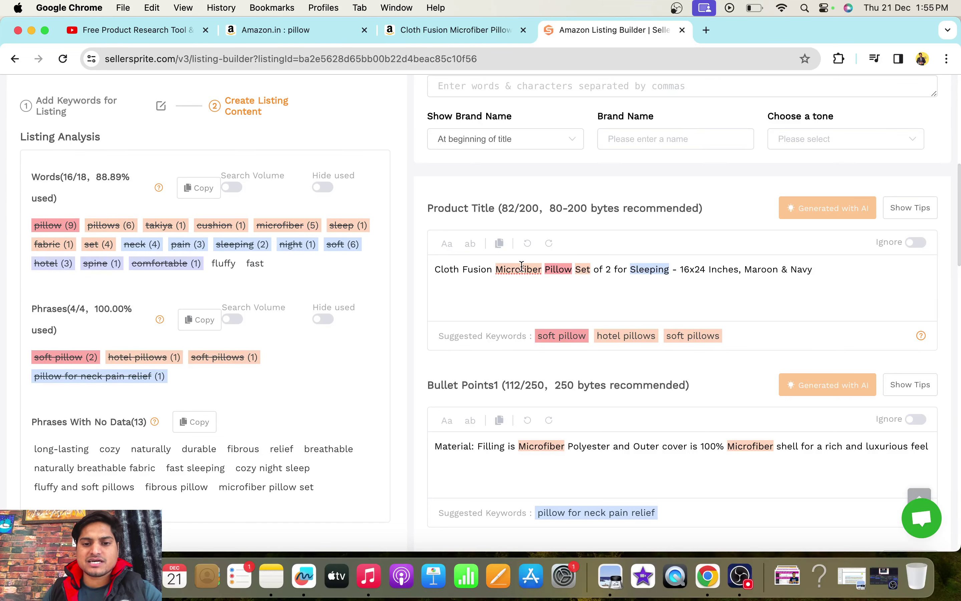
scroll(692, 278, down, 4)
scroll(691, 282, down, 15)
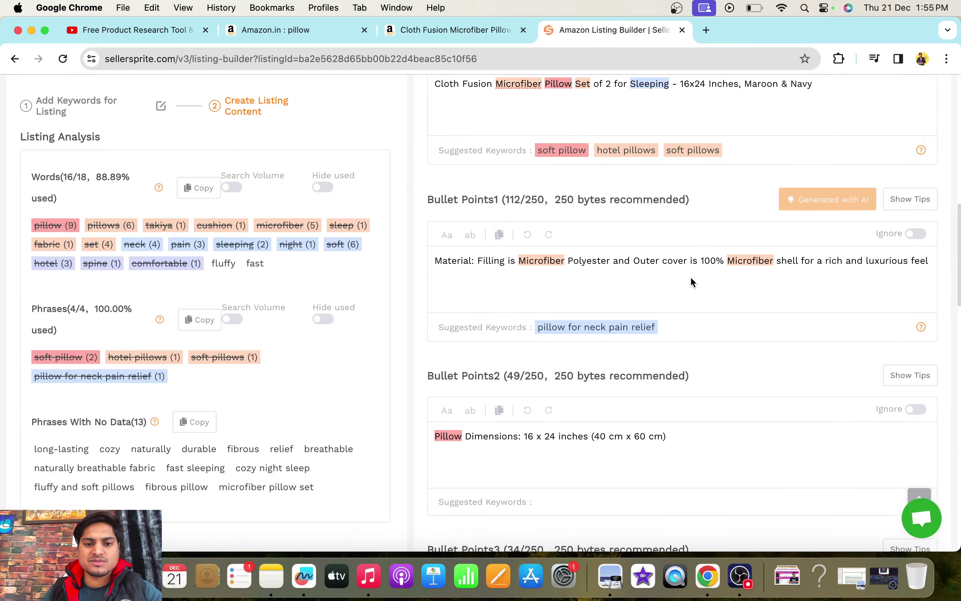
scroll(596, 254, down, 12)
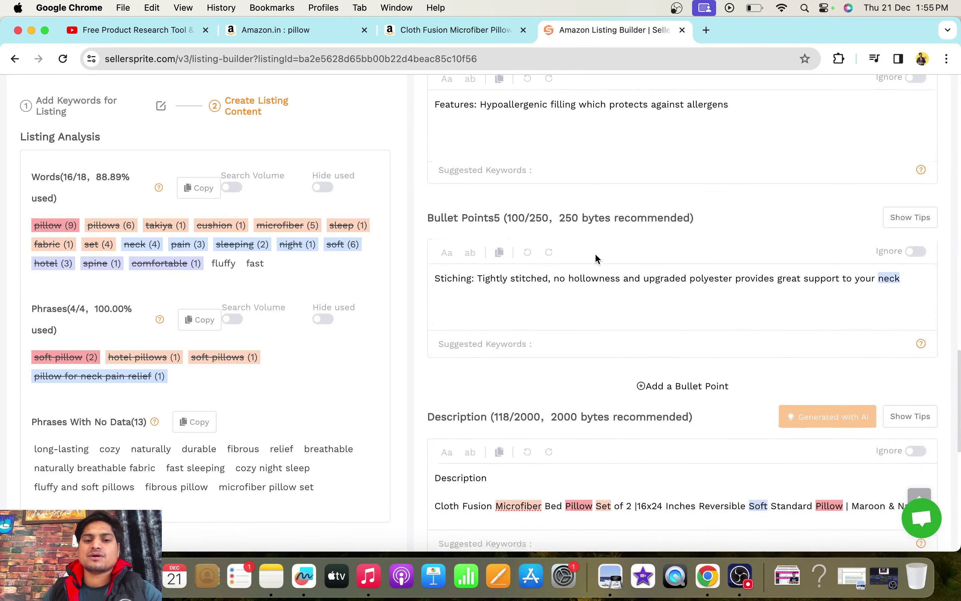
scroll(595, 254, up, 20)
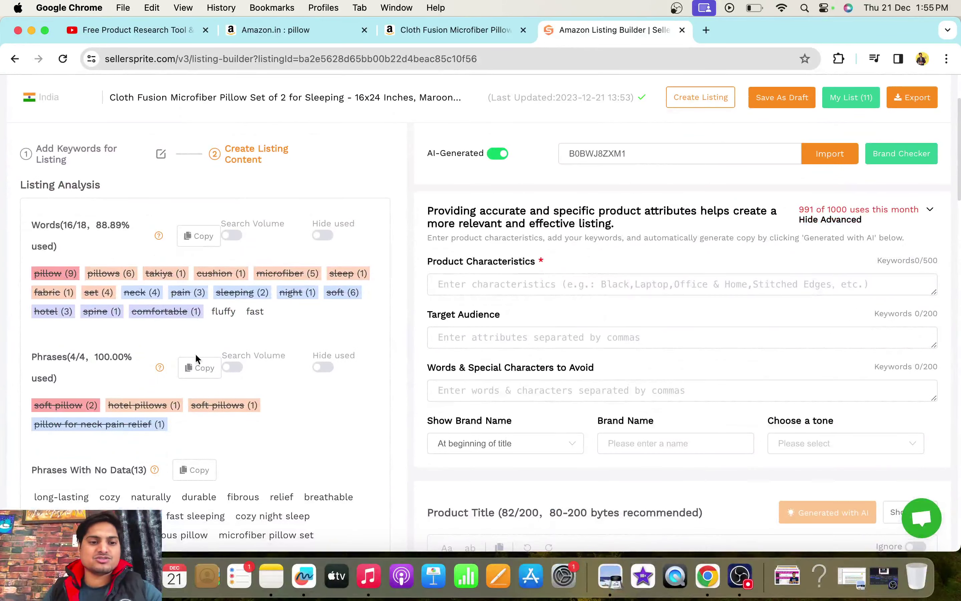
scroll(204, 363, down, 5)
scroll(205, 357, up, 3)
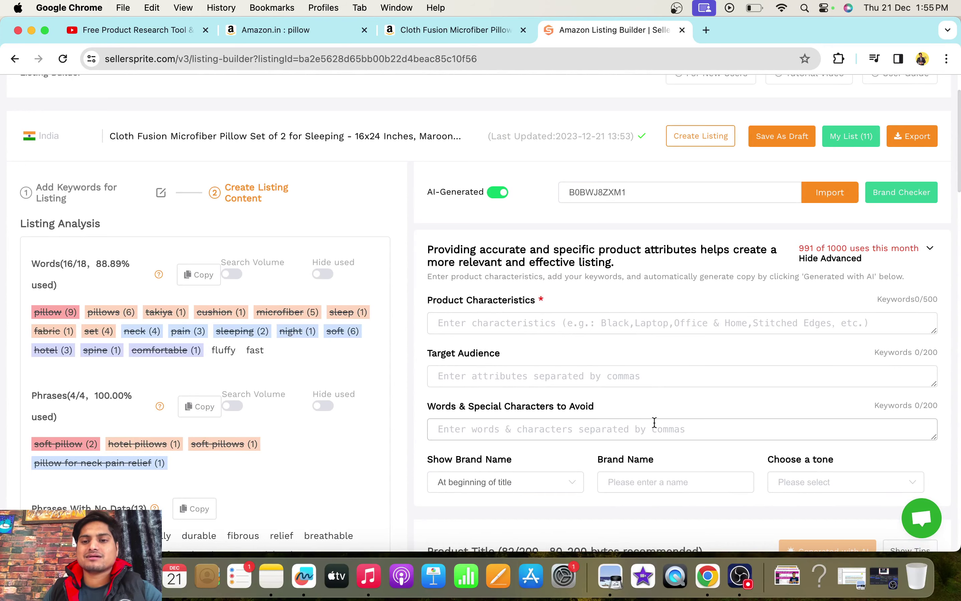
scroll(655, 422, up, 2)
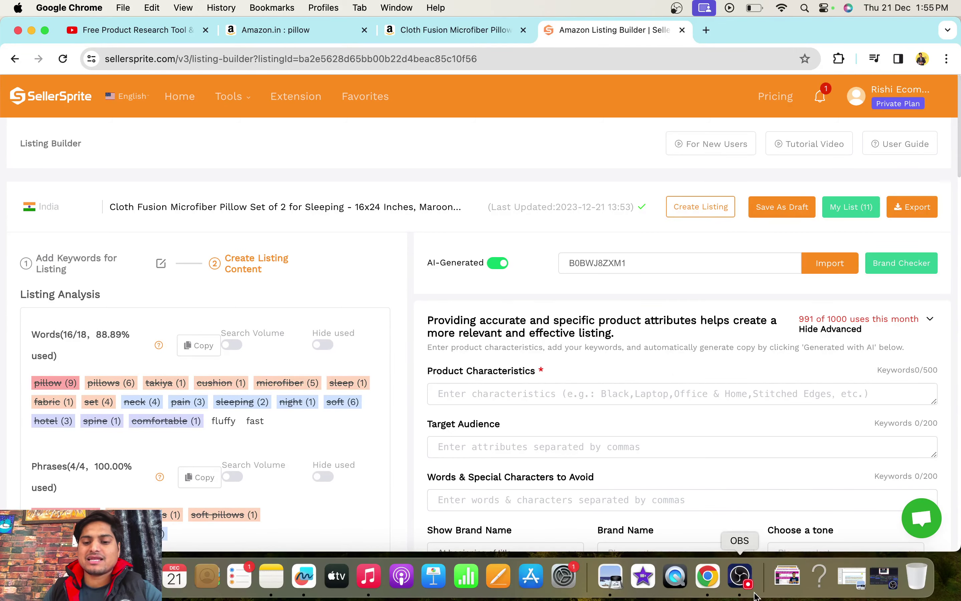
click(740, 580)
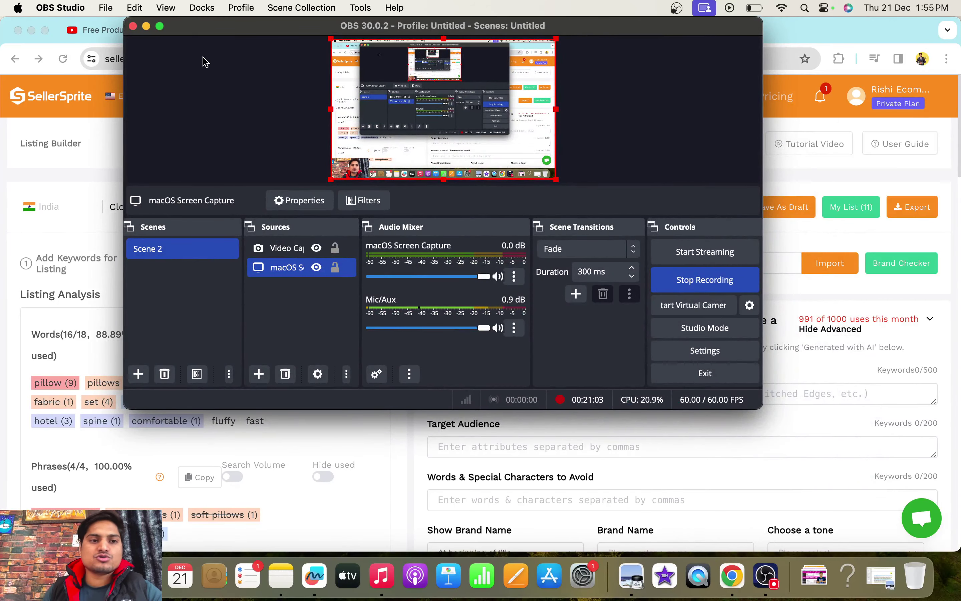
click(146, 26)
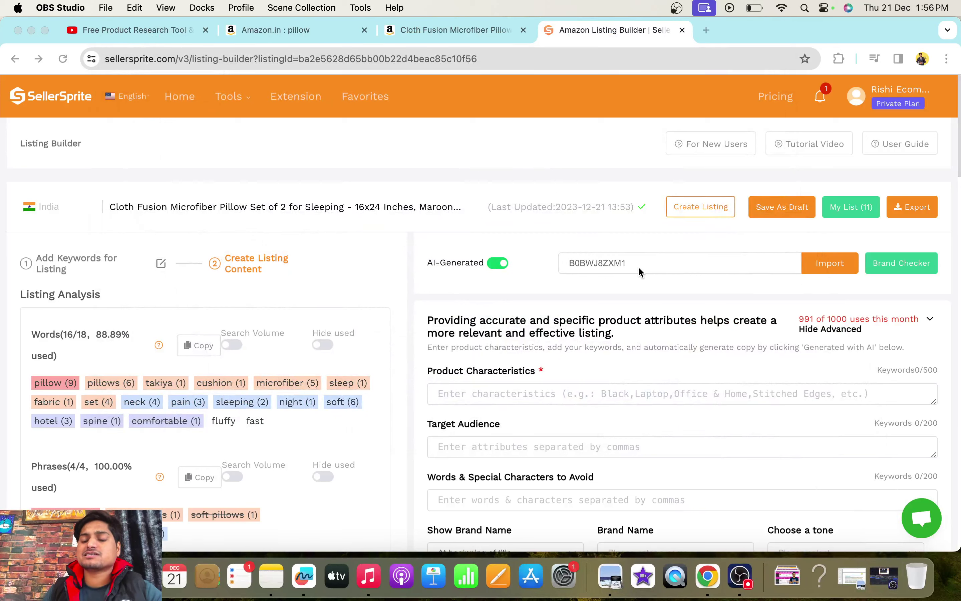
click(722, 275)
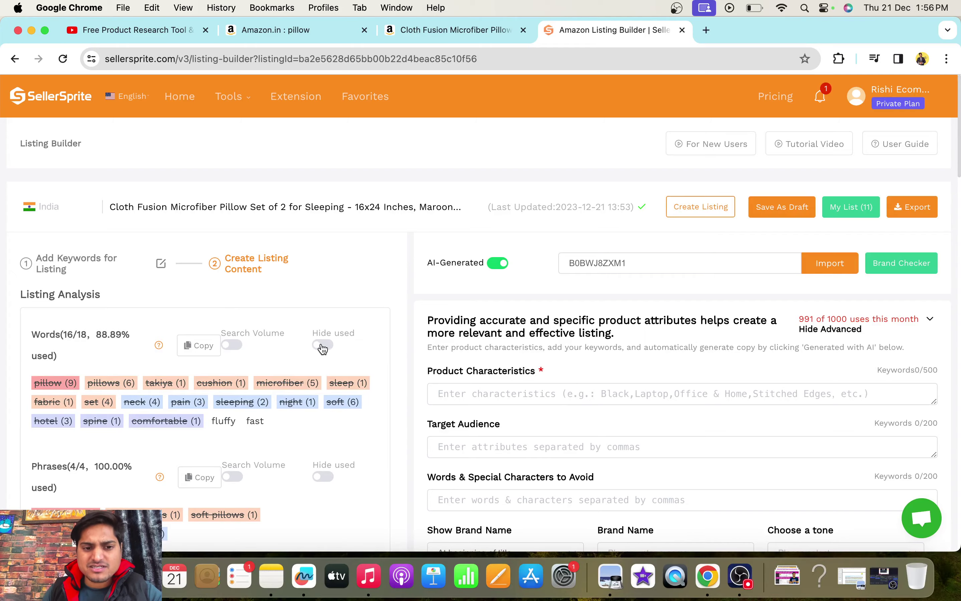
scroll(523, 438, down, 5)
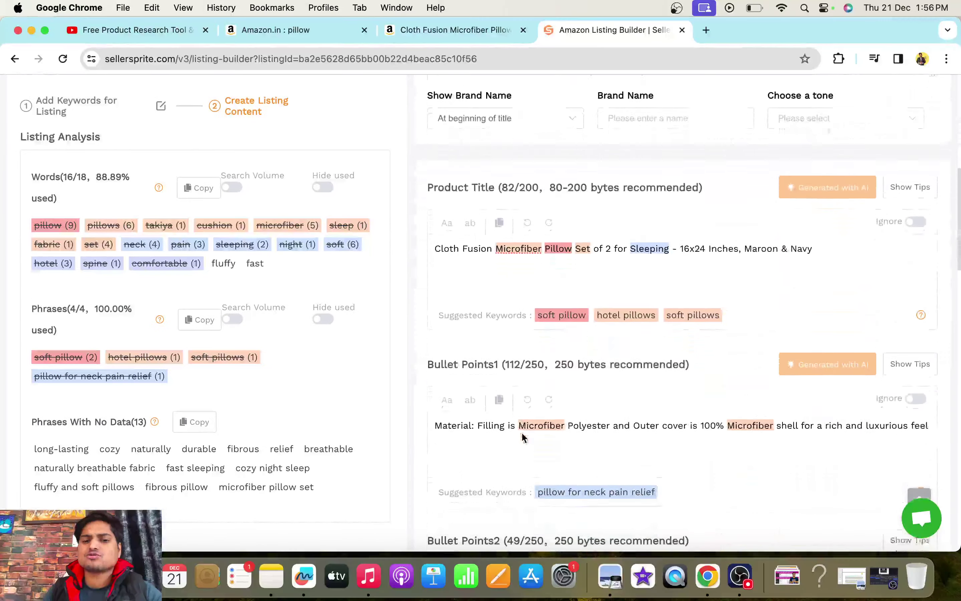
scroll(521, 435, up, 10)
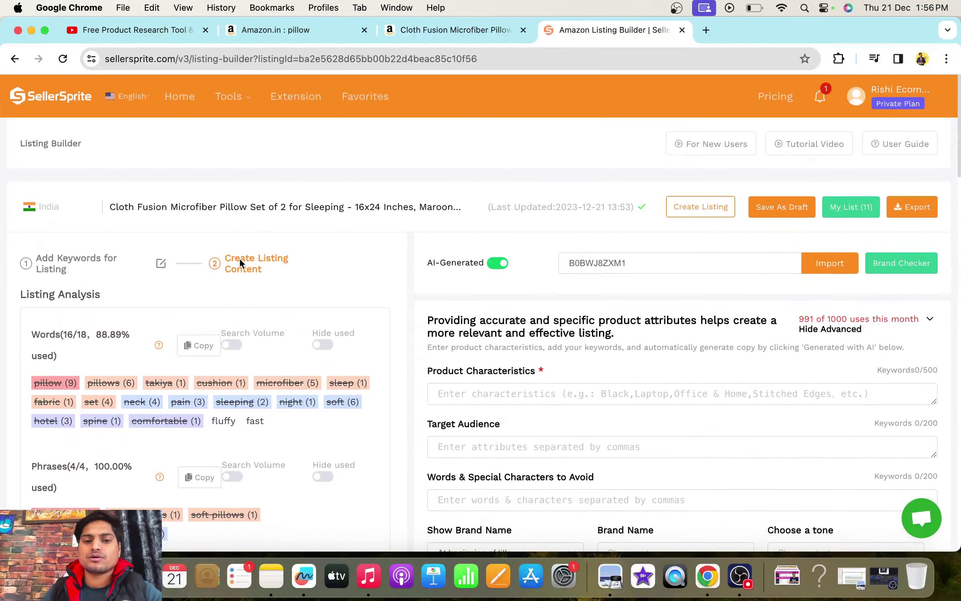